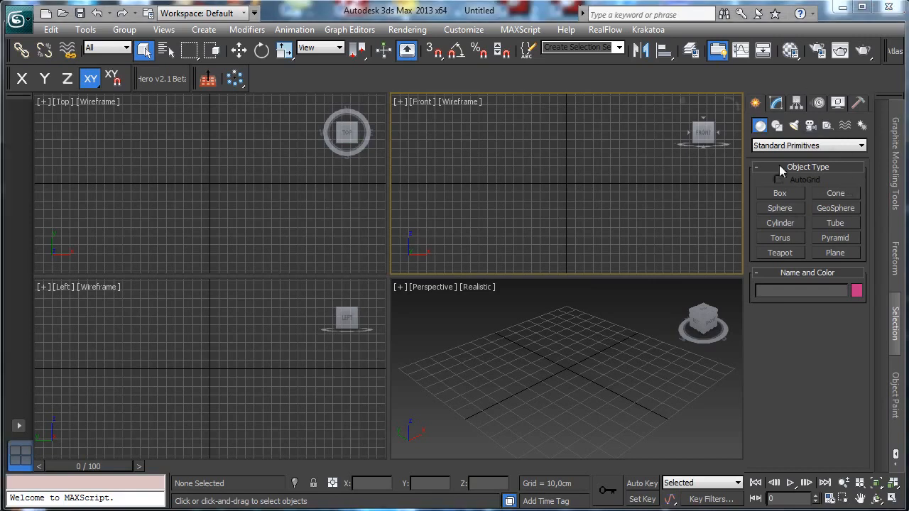
Draw a circle spline from its center in the Front viewport with a radius of about 43 cm
click(792, 125)
click(777, 125)
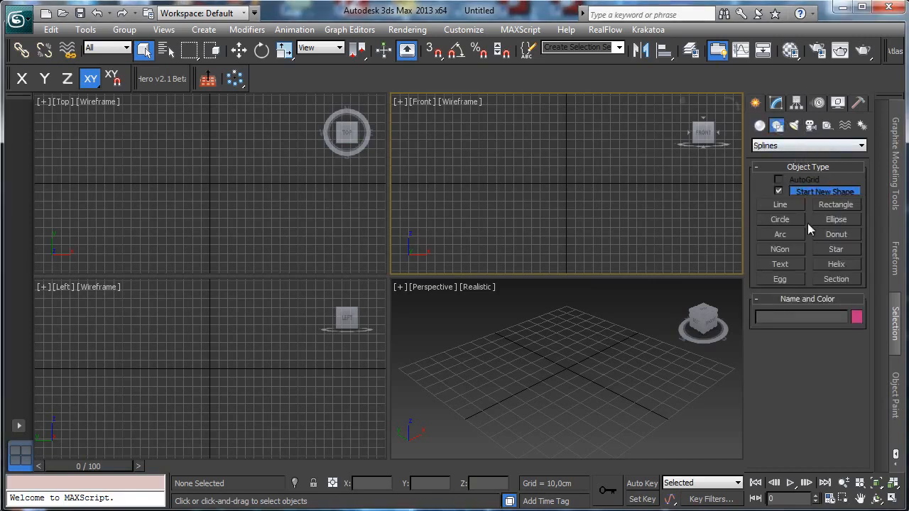
click(779, 220)
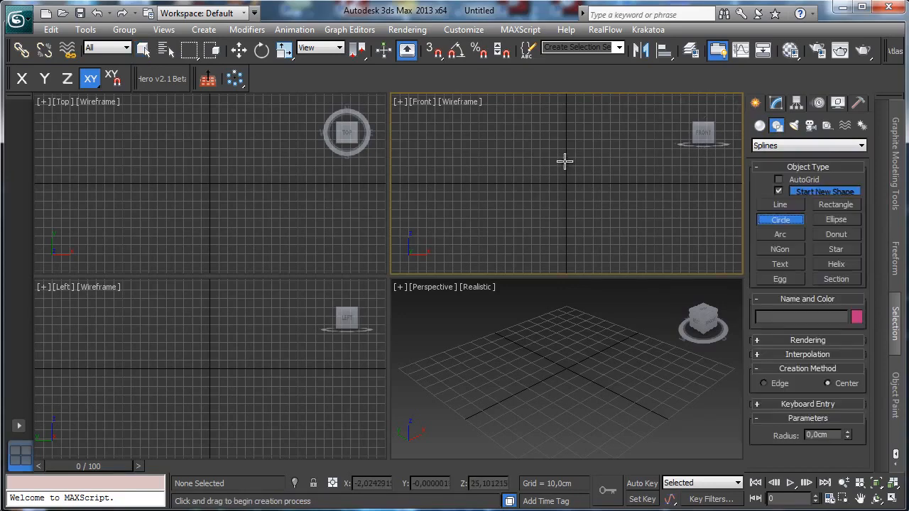
drag(564, 162, 581, 197)
Set the circle's radius to 55 cm
click(776, 102)
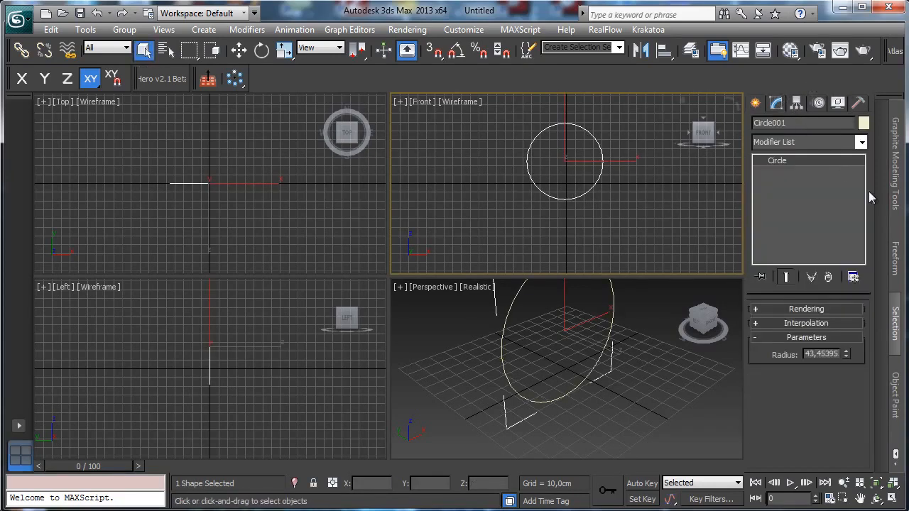
double_click(825, 354)
text(55)
key(Return)
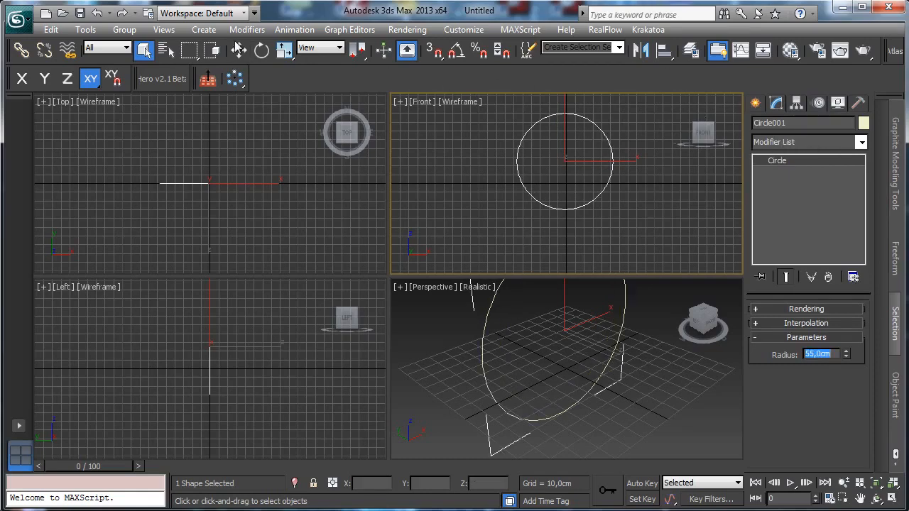
Move the circle slightly up in the Front viewport to a Z position of about 41 cm and show its interpolation settings
key(w)
drag(591, 146, 594, 132)
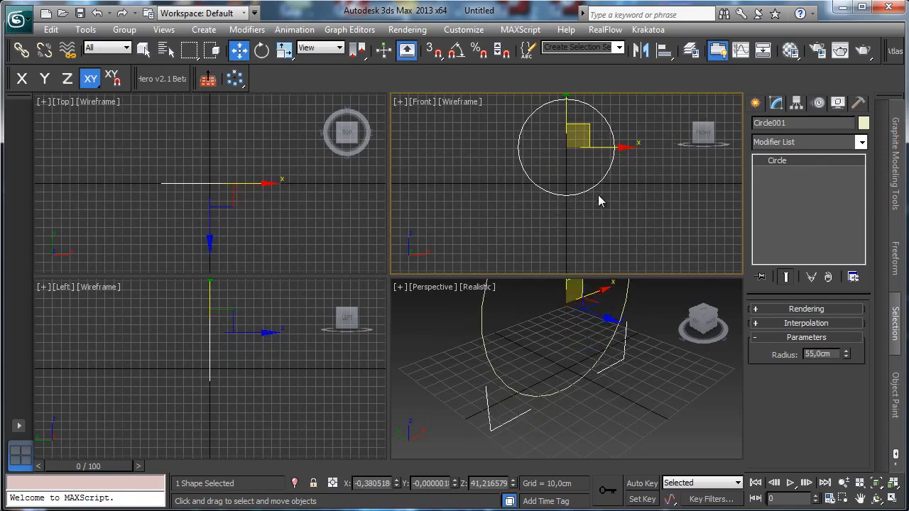
click(803, 324)
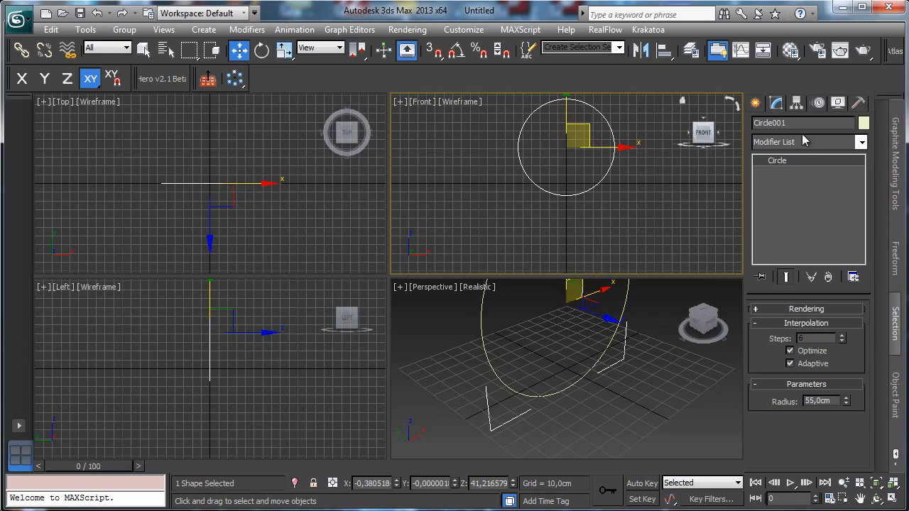
Place a text spline below the circle in the Front viewport and change its content to Sparks
click(755, 104)
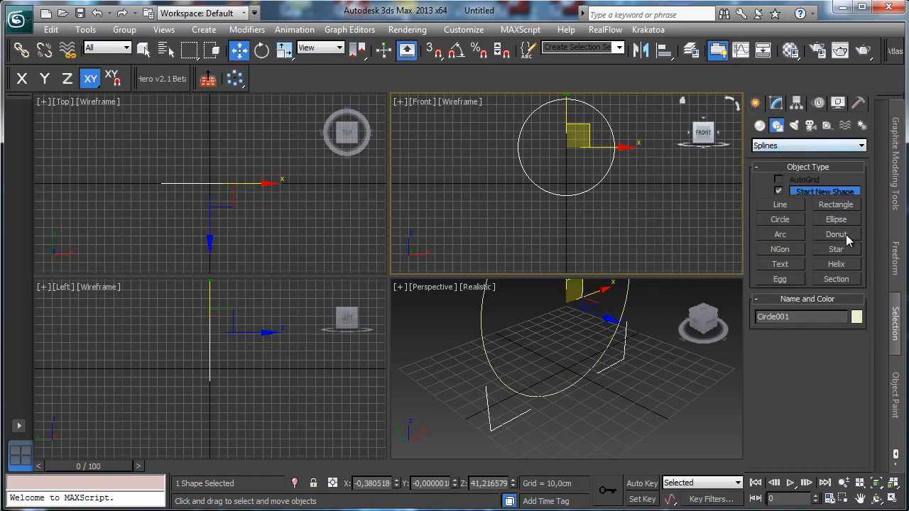
click(790, 265)
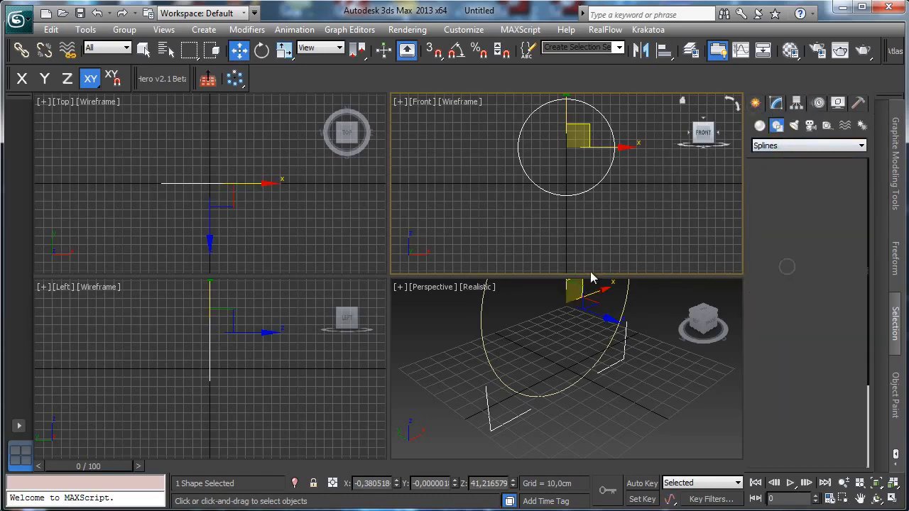
click(511, 229)
click(776, 104)
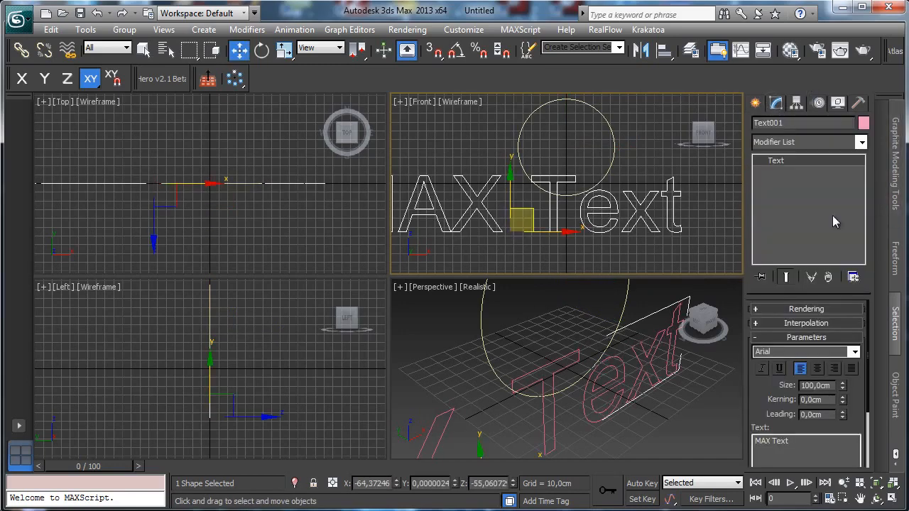
drag(807, 442, 621, 429)
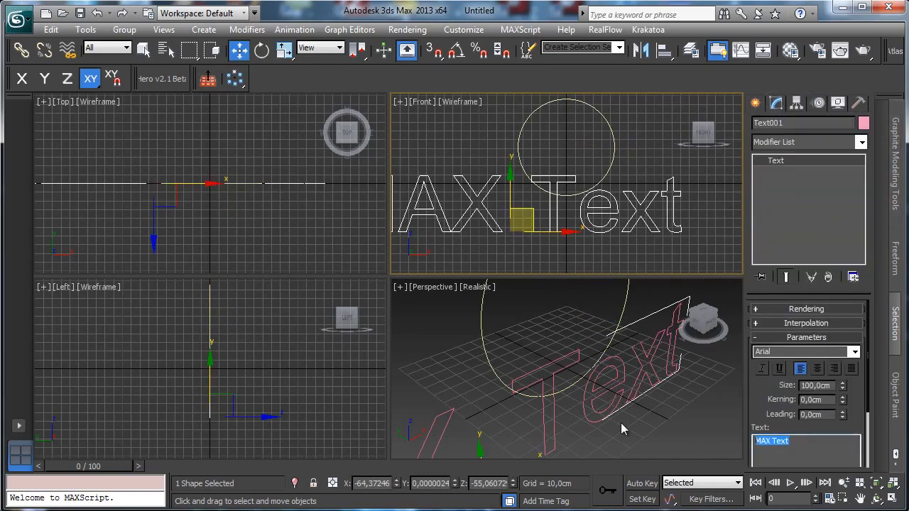
text(S)
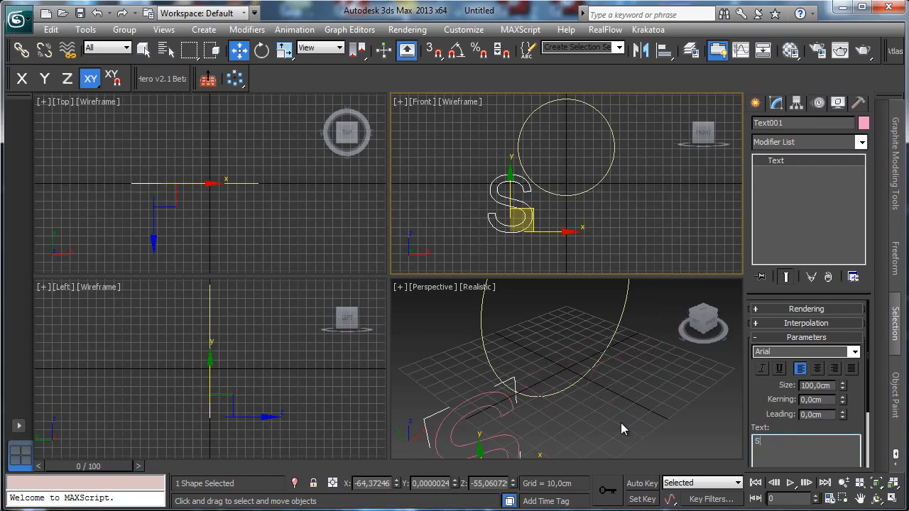
text(park)
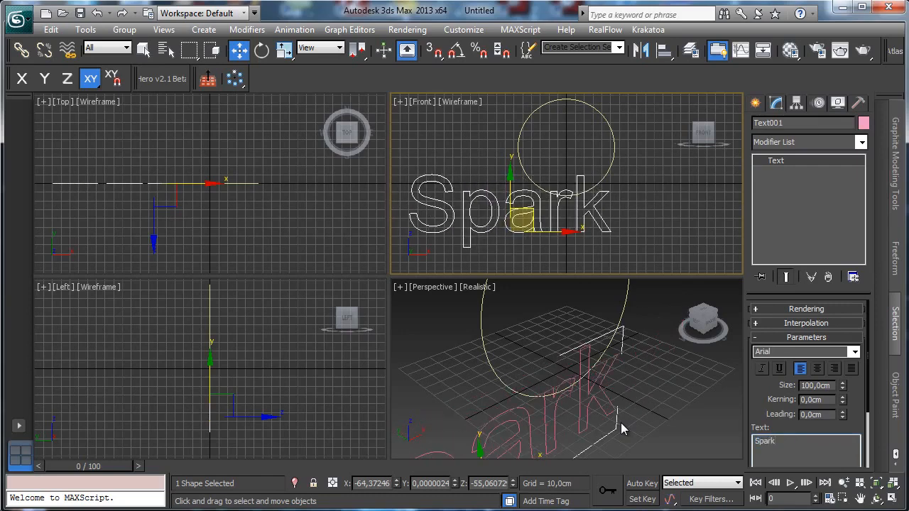
text(s)
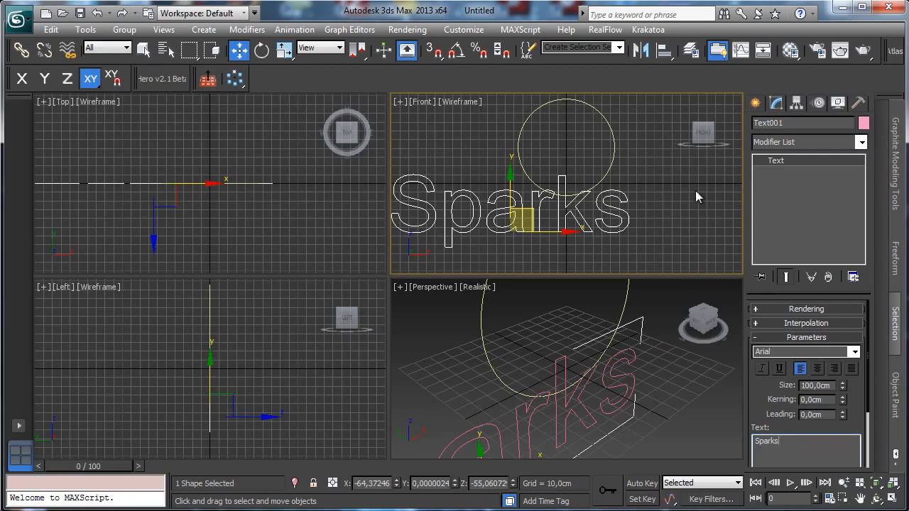
Move the Sparks text down and right beneath the circle, to about X -12 cm and Z -94 cm
click(843, 482)
drag(505, 165, 580, 213)
click(238, 49)
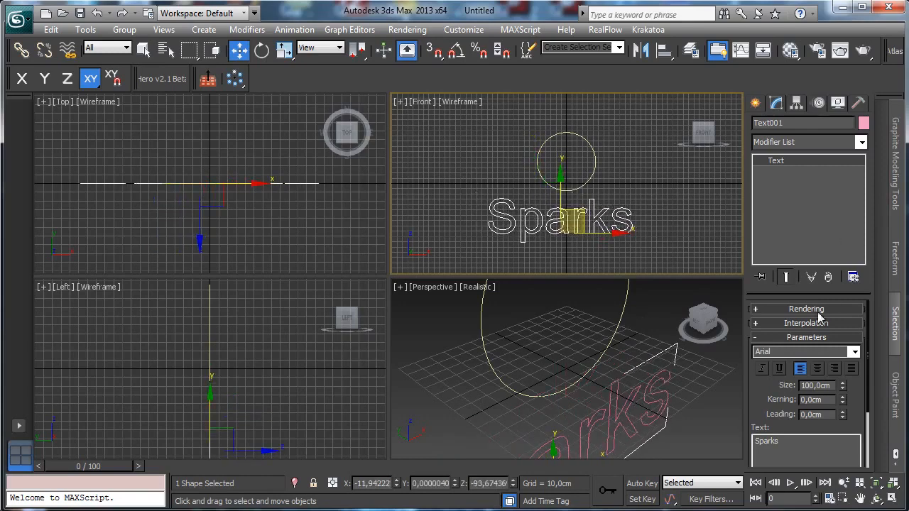
Set the font of the Sparks text to Arial Grassetto Corsivo
click(855, 353)
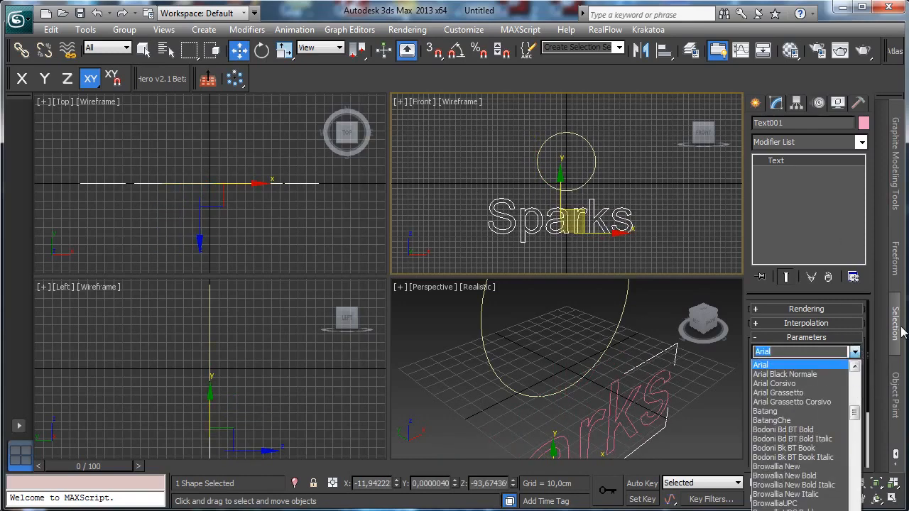
key(Down)
key(Down)
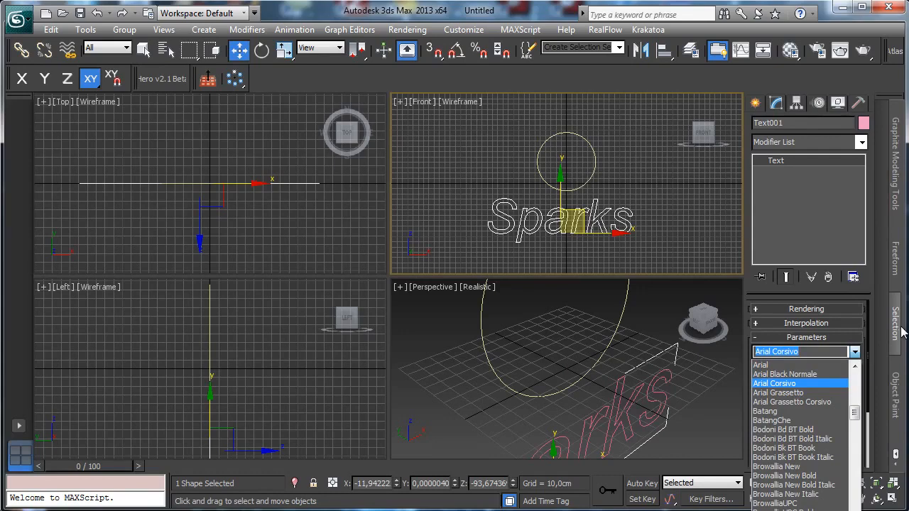
key(Down)
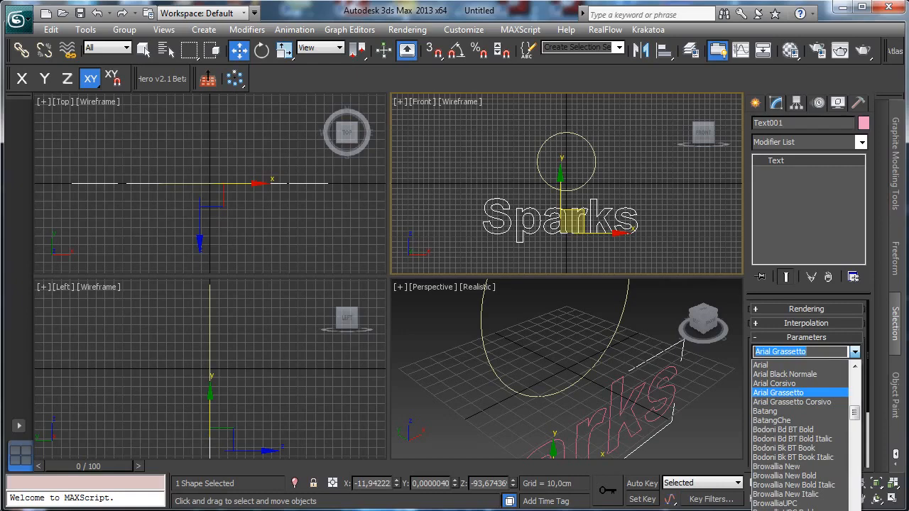
click(804, 402)
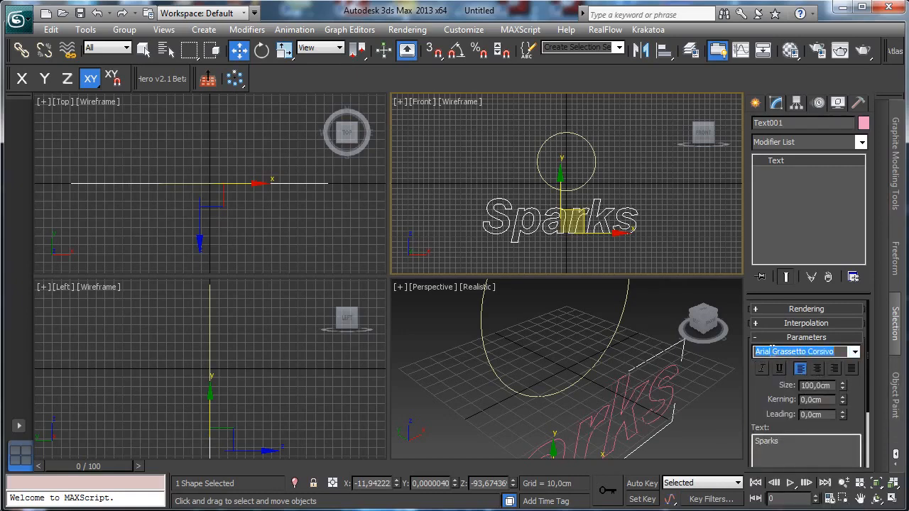
Increase the Sparks text's kerning to about 9.1 cm and reduce its size to 86 cm
click(664, 231)
click(588, 217)
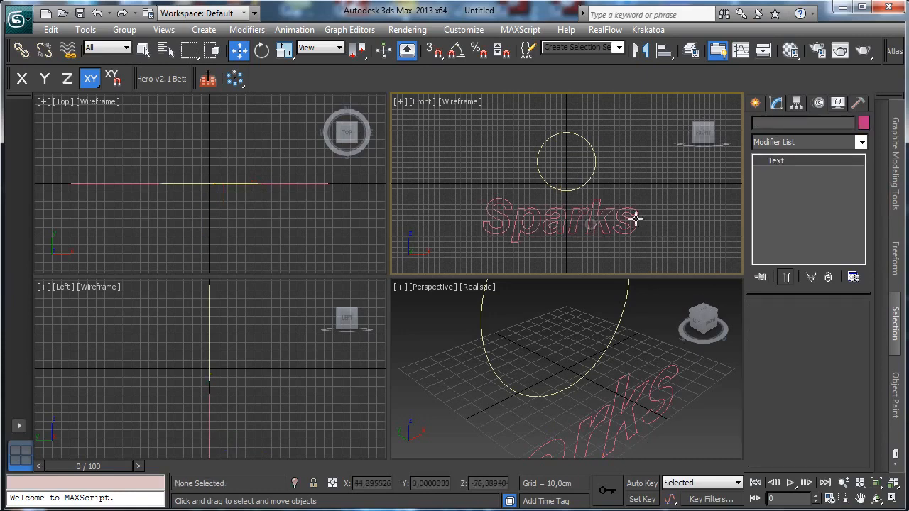
drag(843, 404, 833, 310)
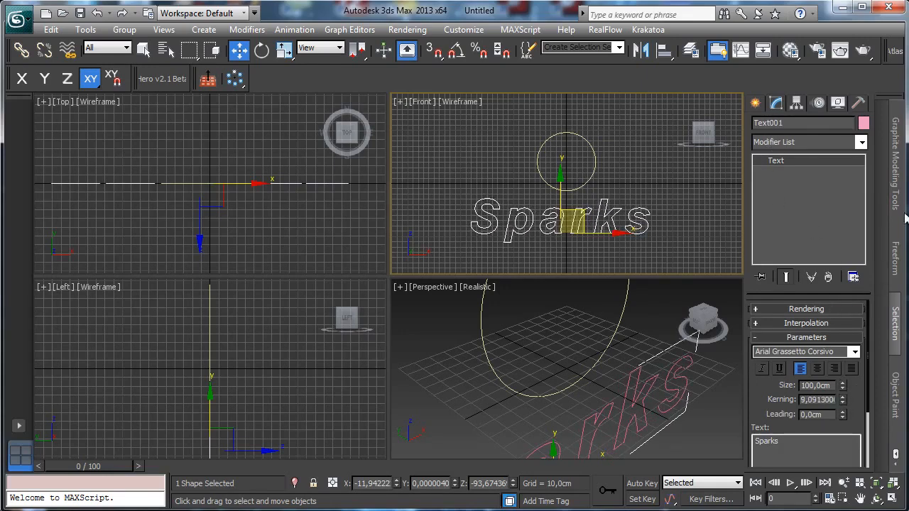
drag(844, 385, 845, 392)
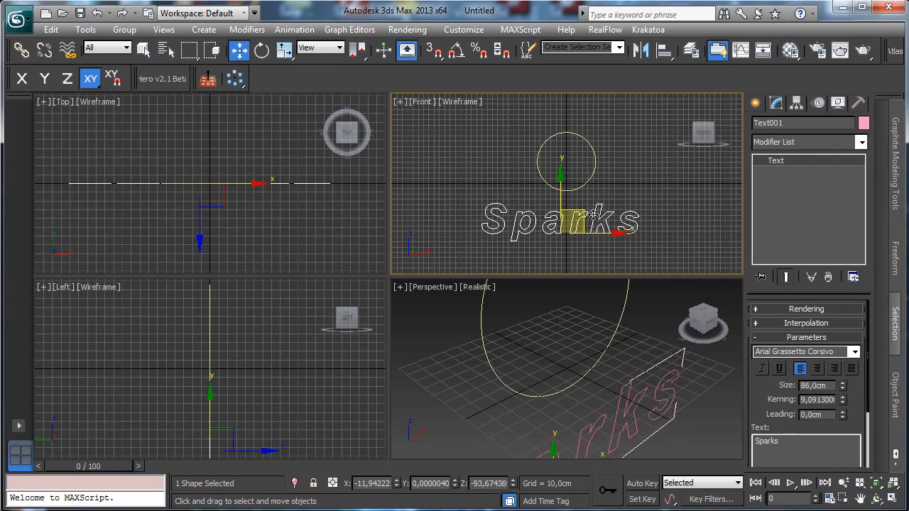
Place a second text spline beside the end of Sparks in the Front viewport and change its content to 4
click(757, 105)
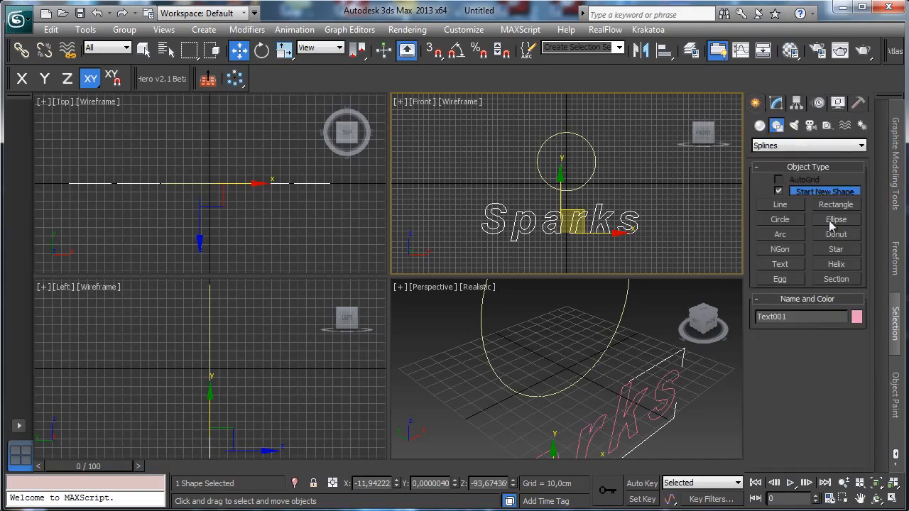
click(787, 279)
click(665, 242)
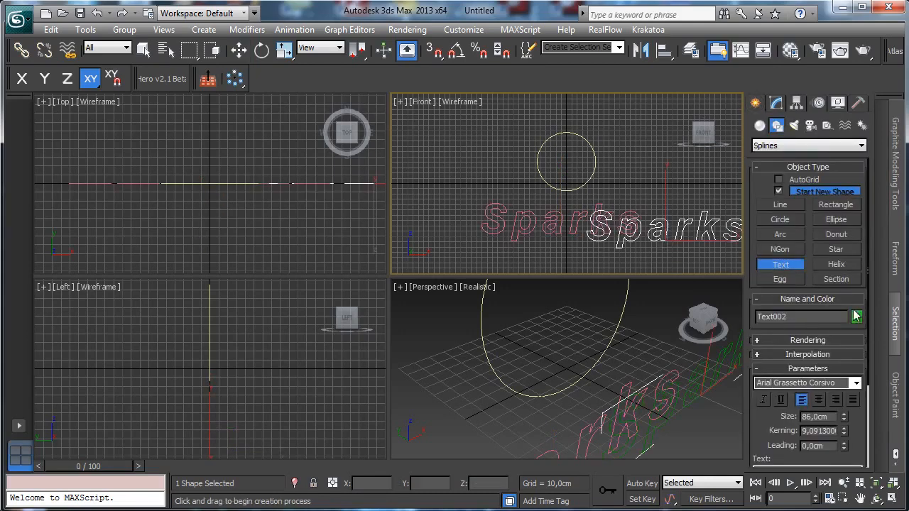
drag(855, 425, 842, 352)
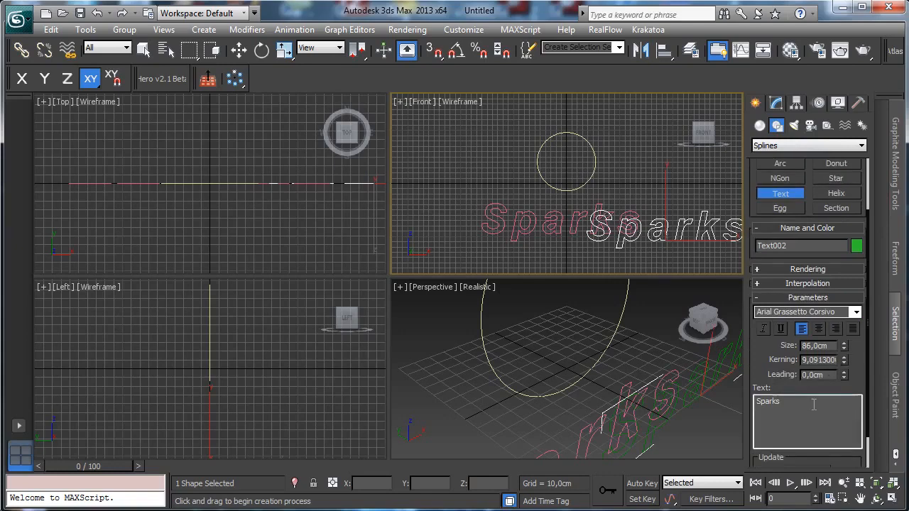
drag(813, 403, 663, 397)
text(4)
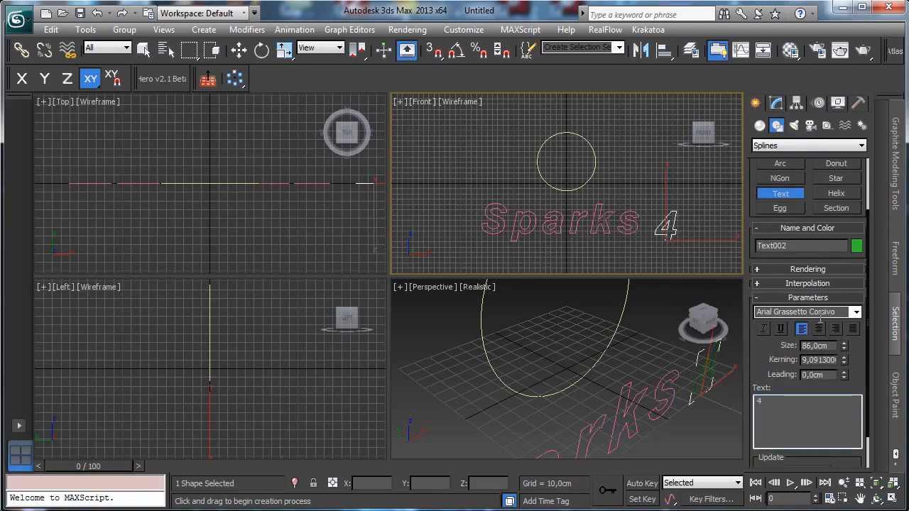
Set the font of the 4 text to Arial Grassetto
click(856, 312)
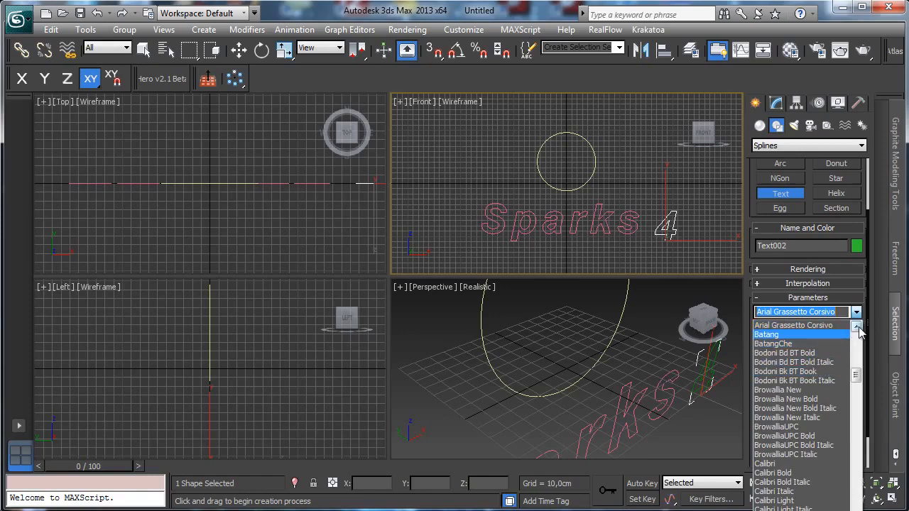
click(857, 327)
click(816, 326)
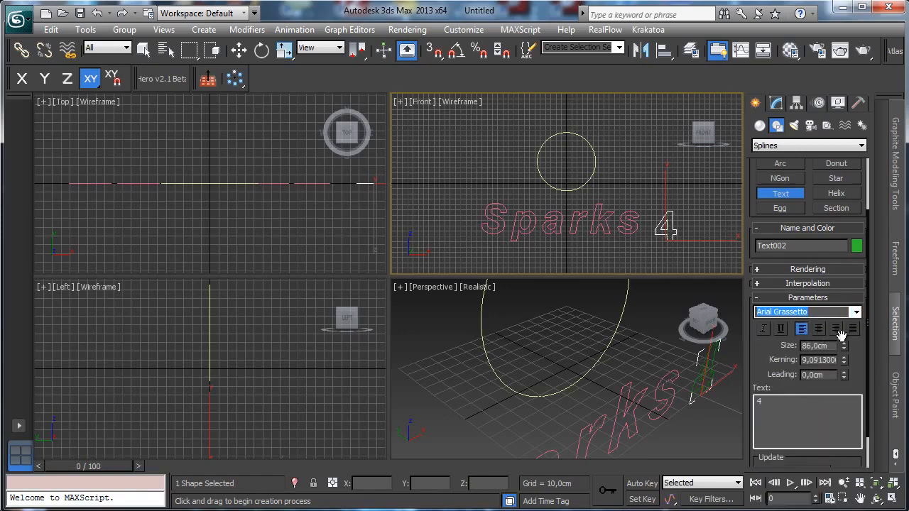
Enlarge the 4 to a size of about 144 cm and move it down and left against the end of Sparks
drag(845, 344, 846, 297)
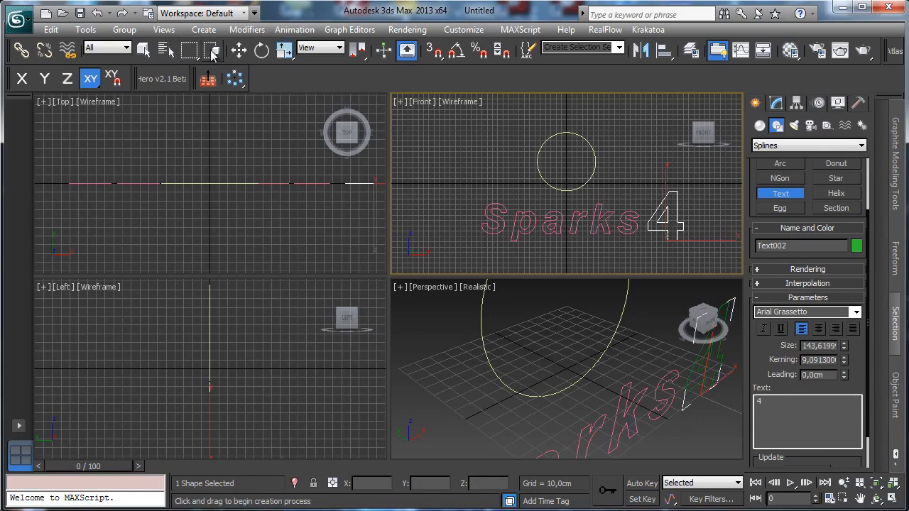
click(238, 49)
drag(690, 222, 673, 237)
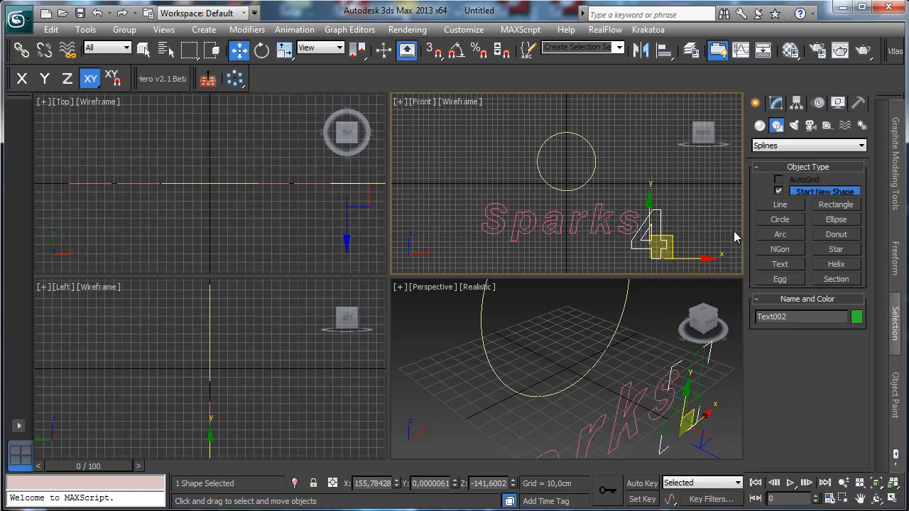
Clone the circle above the Sparks text as an independent copy
click(592, 169)
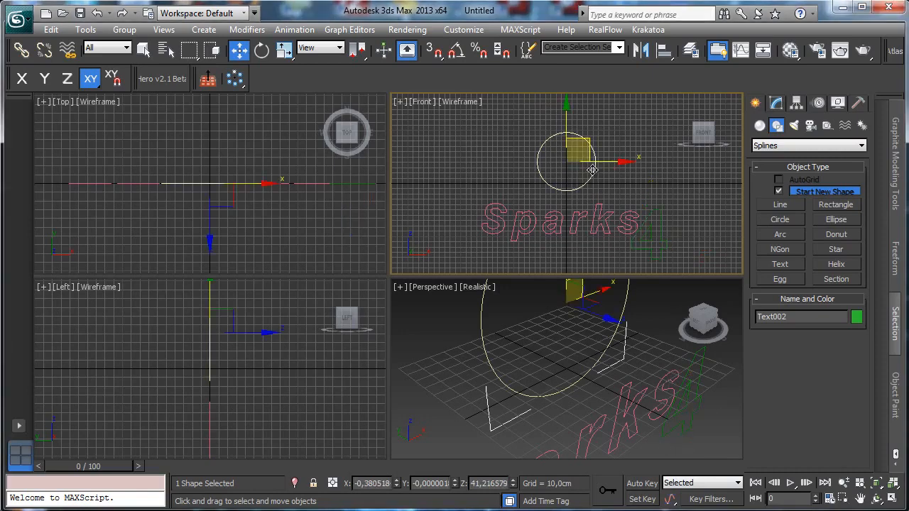
click(777, 105)
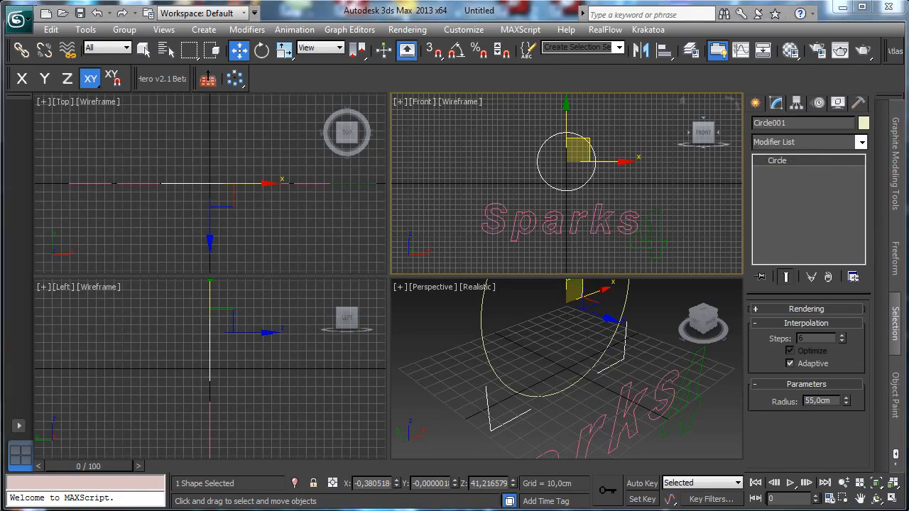
click(756, 104)
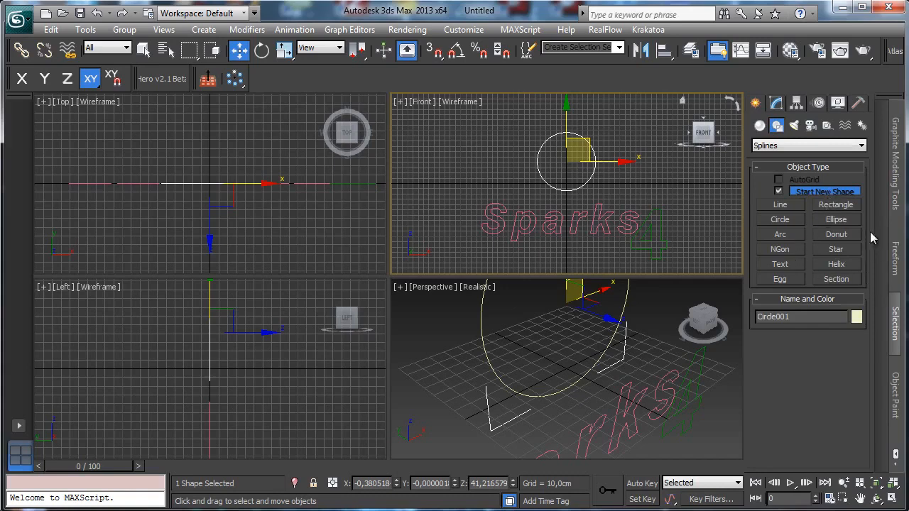
click(775, 103)
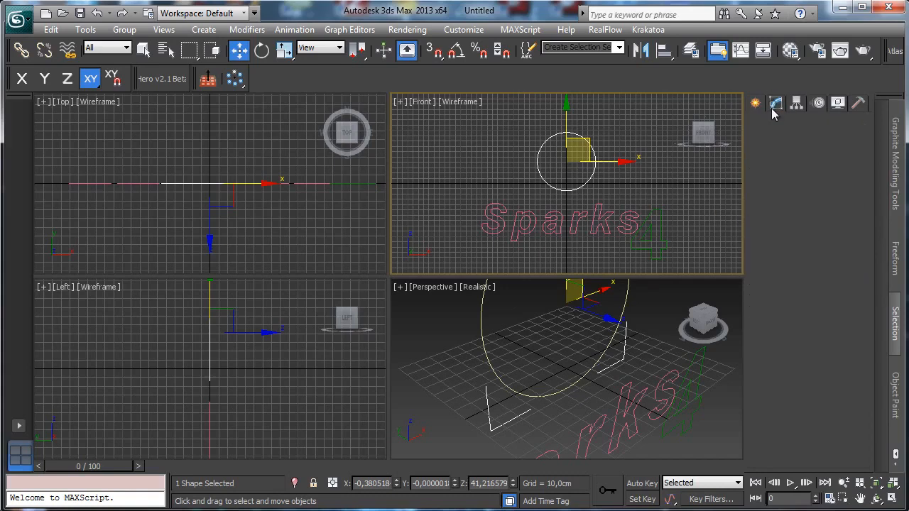
click(50, 30)
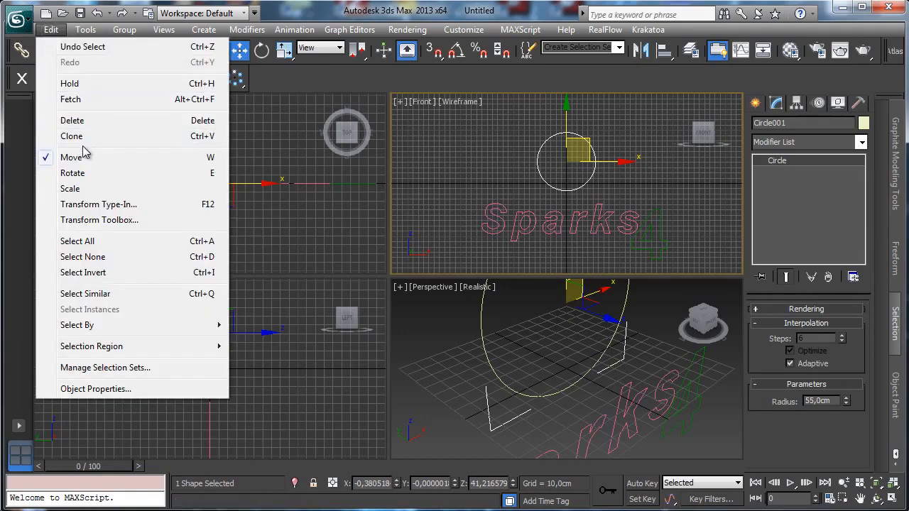
click(71, 135)
click(400, 226)
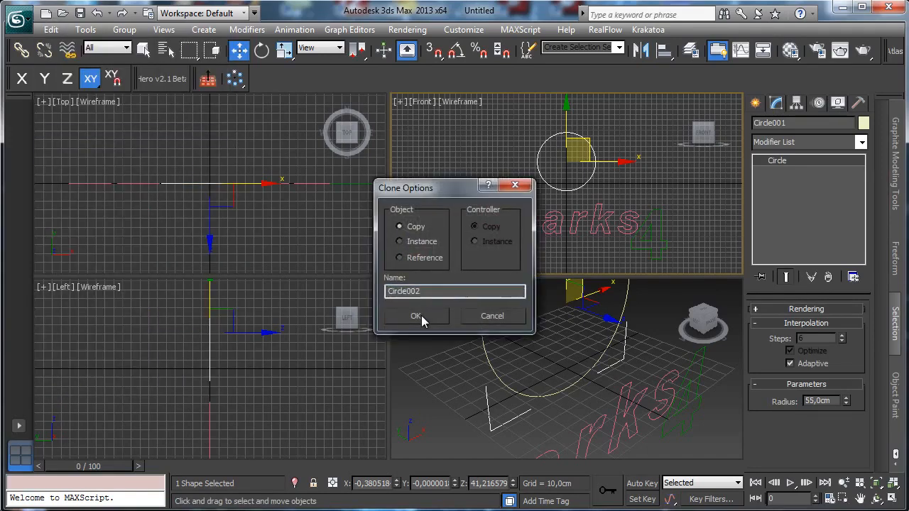
click(416, 316)
Convert the copied circle to an editable spline in the maximized Front viewport
click(893, 499)
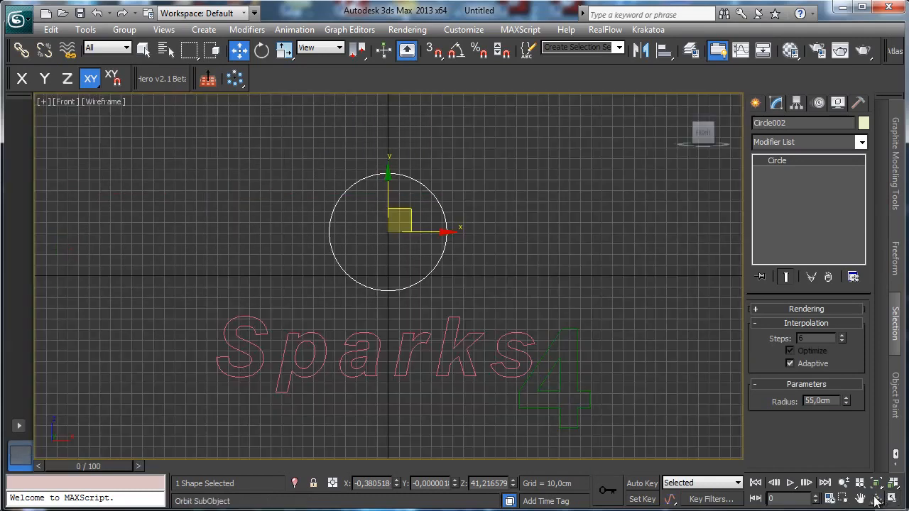
click(843, 483)
drag(357, 223, 355, 203)
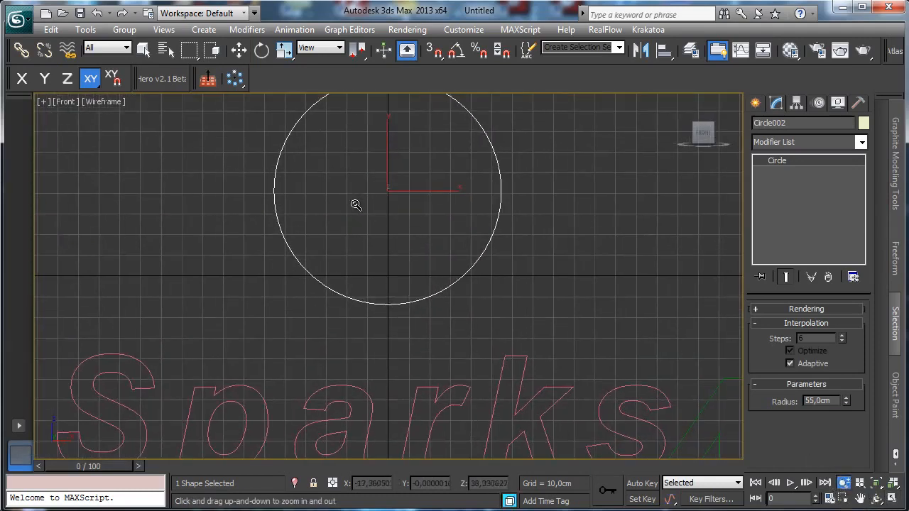
click(860, 499)
drag(566, 270, 585, 383)
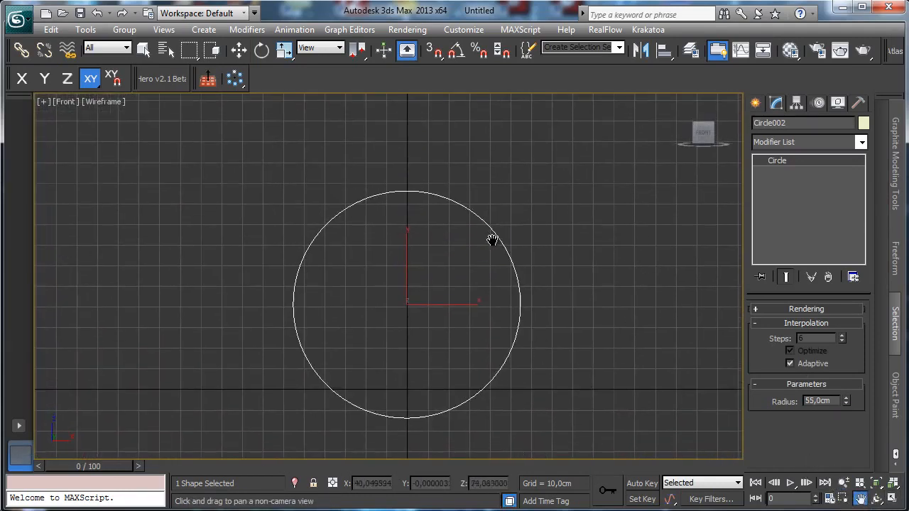
right_click(490, 242)
right_click(497, 257)
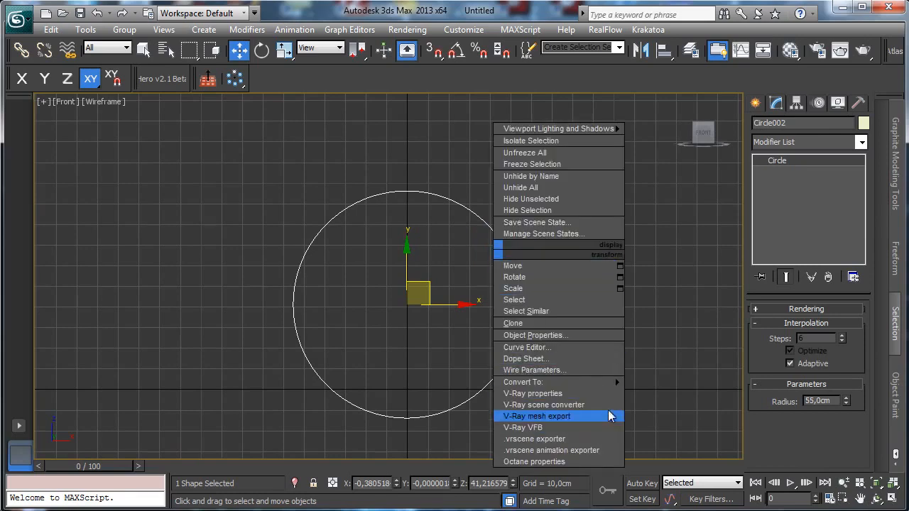
mouse_move(612, 383)
click(677, 381)
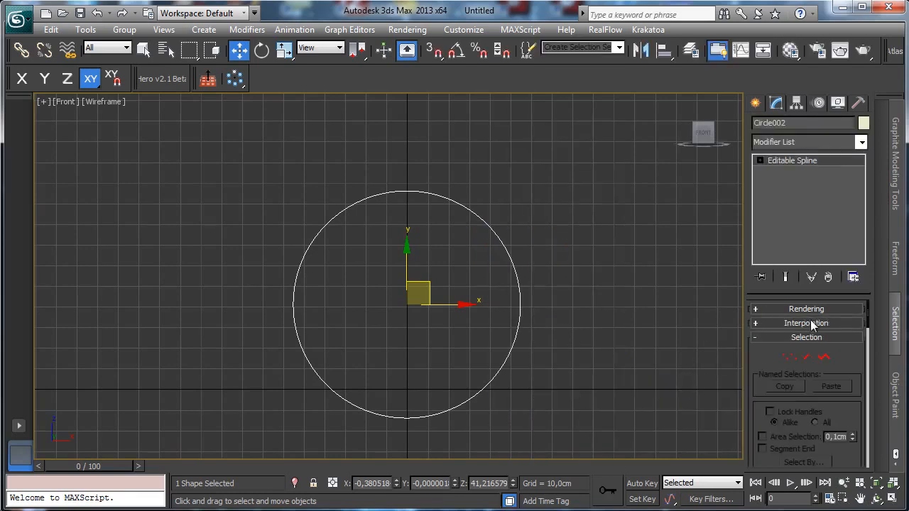
Delete the upper-left quarter segment of the copied circle
click(806, 355)
click(354, 203)
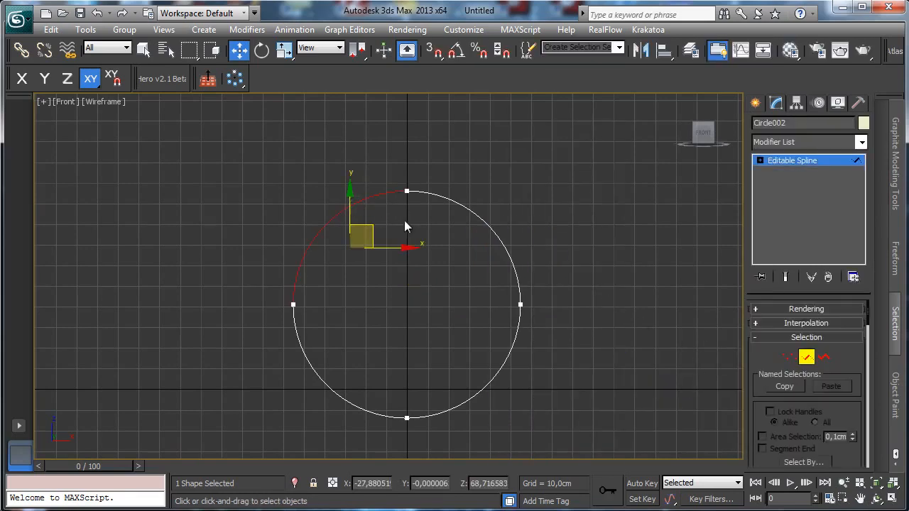
click(494, 203)
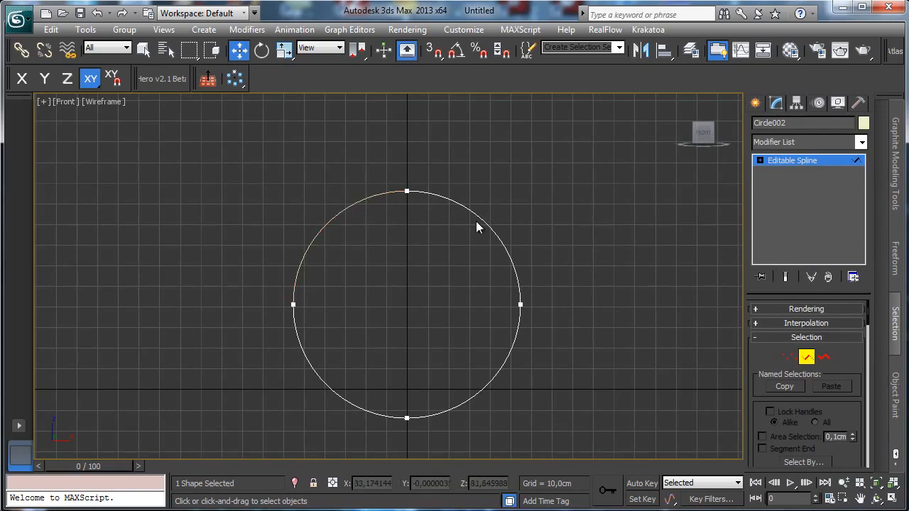
click(308, 354)
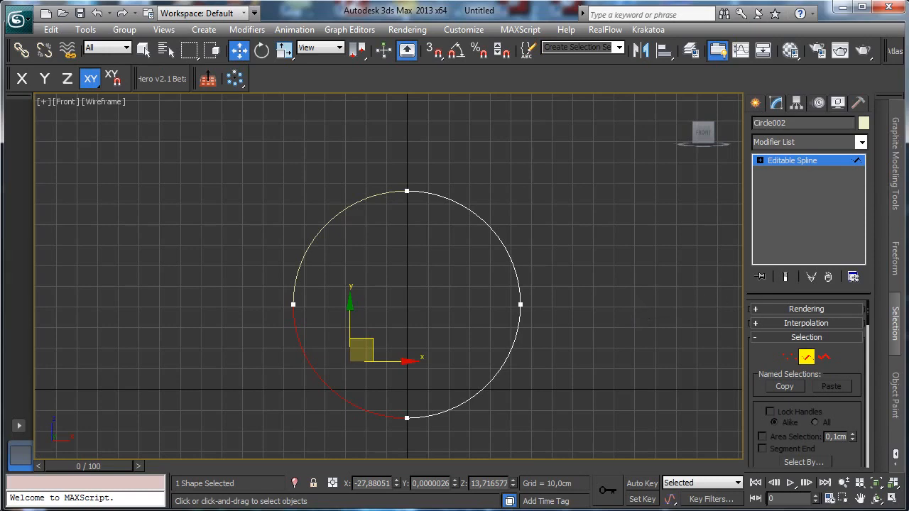
Refine the copied circle with one new vertex on its upper-right arc and one on its lower-left arc
click(787, 357)
scroll(788, 342, down, 5)
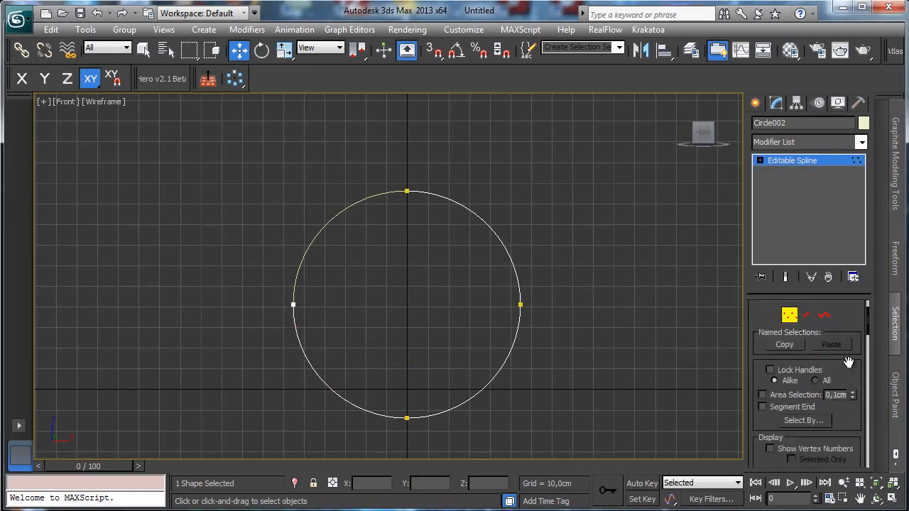
drag(783, 356, 787, 262)
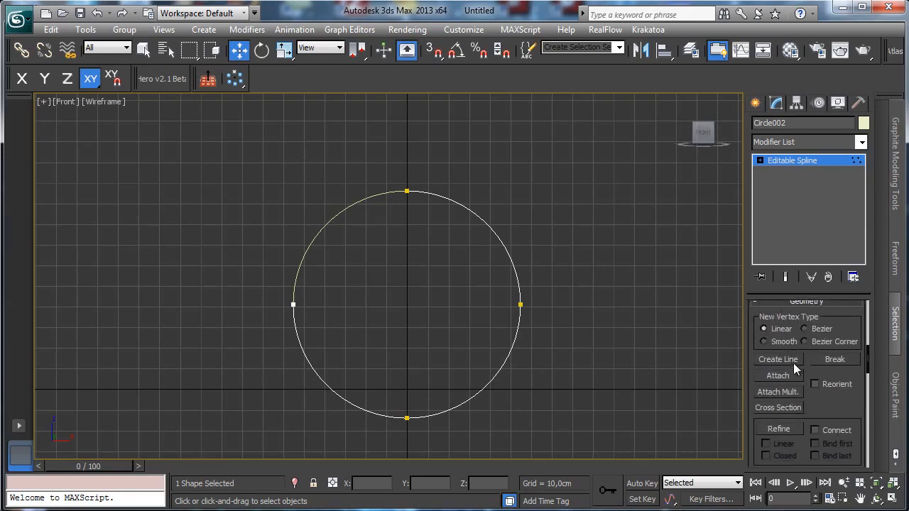
click(786, 428)
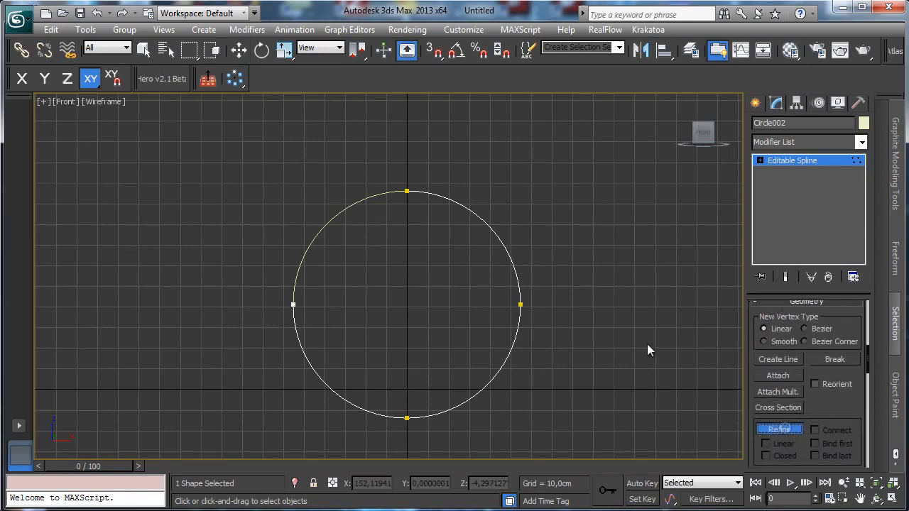
click(473, 212)
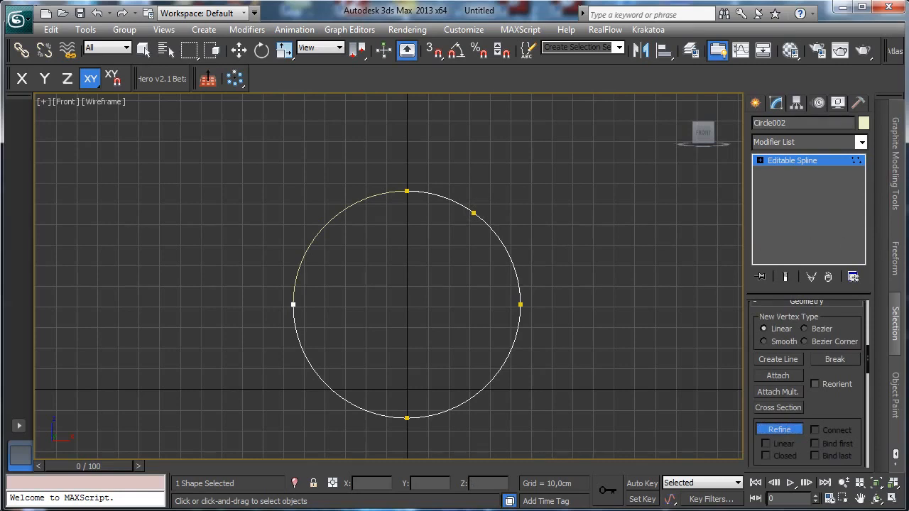
click(370, 410)
click(778, 429)
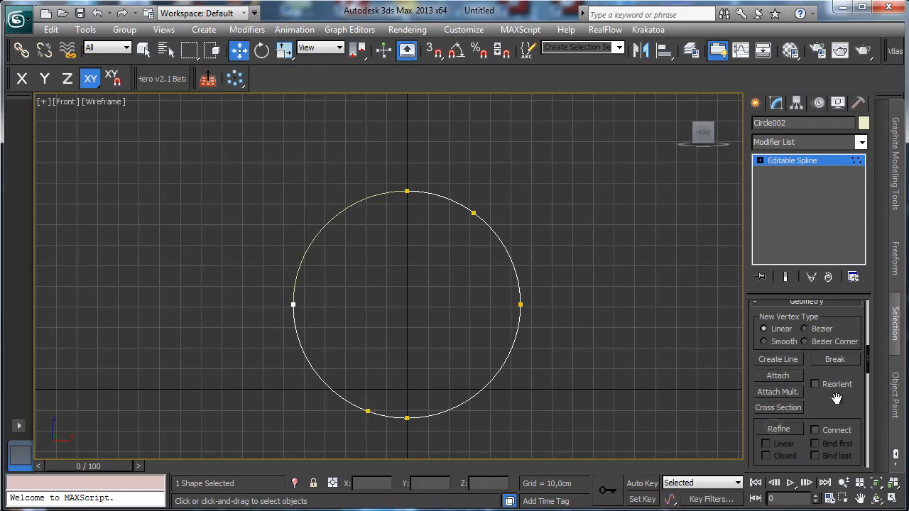
Delete the remaining lower-left segment up to the new vertex and the short segment between the top vertex and the new upper-right vertex
scroll(824, 398, up, 3)
scroll(847, 317, up, 3)
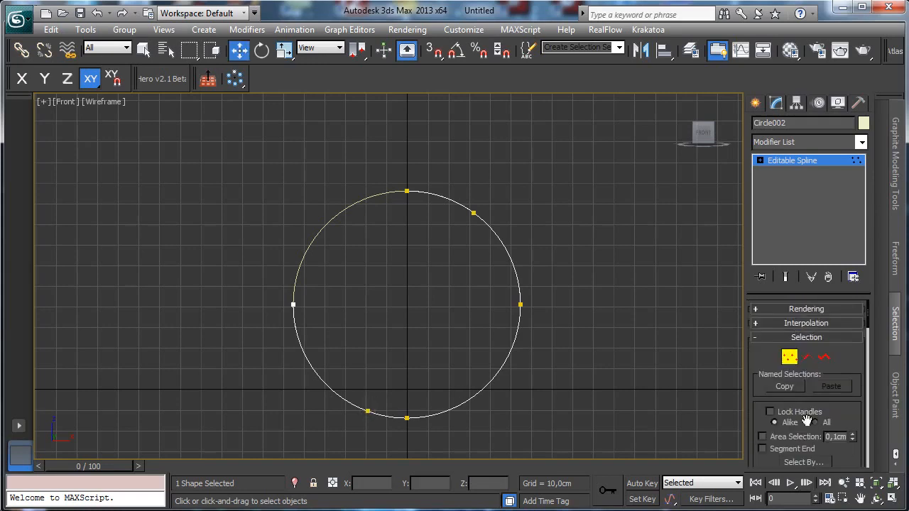
click(806, 358)
click(311, 340)
click(302, 349)
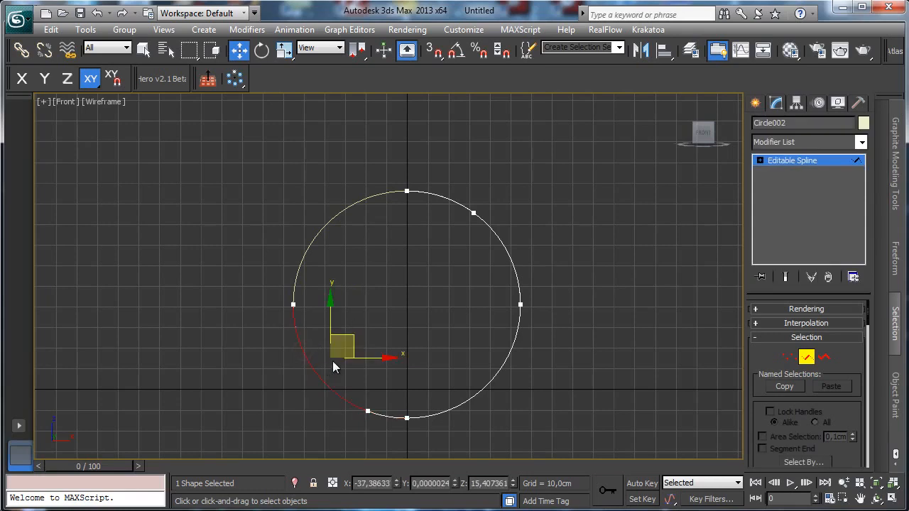
click(343, 342)
click(440, 201)
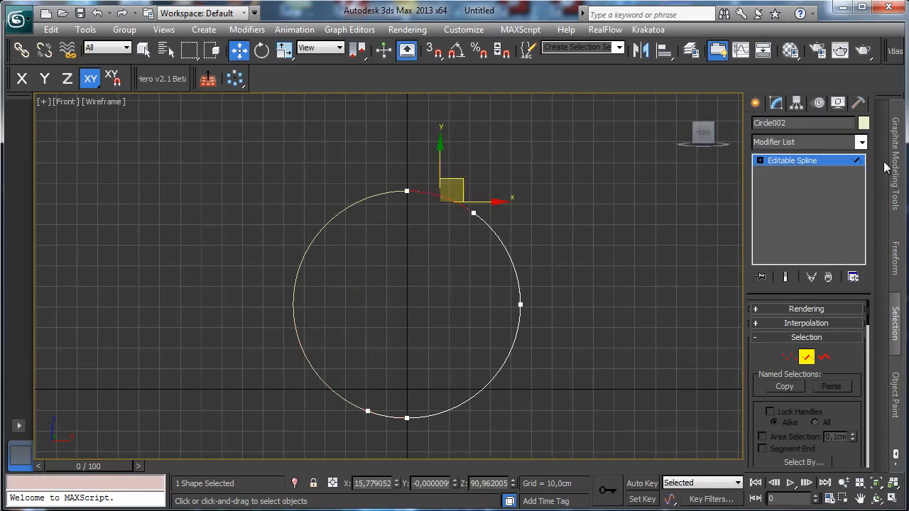
click(625, 242)
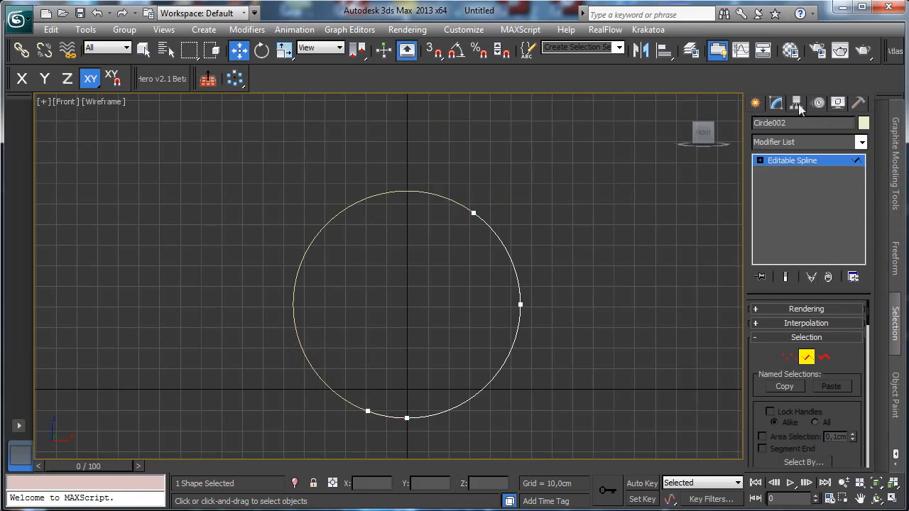
With Start New Shape off, draw a curved Bezier line inside the circle from the arc's upper-right end to its lower-left end, forming a crescent
click(755, 103)
click(775, 206)
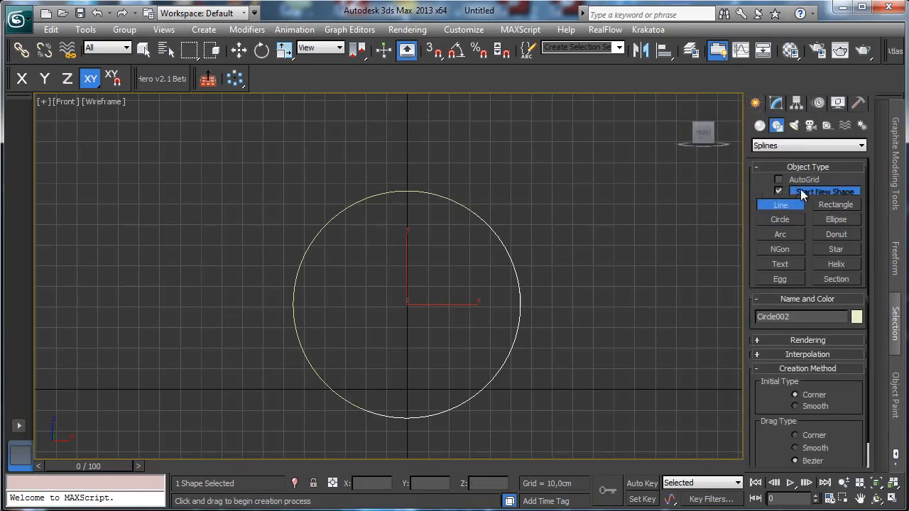
click(790, 198)
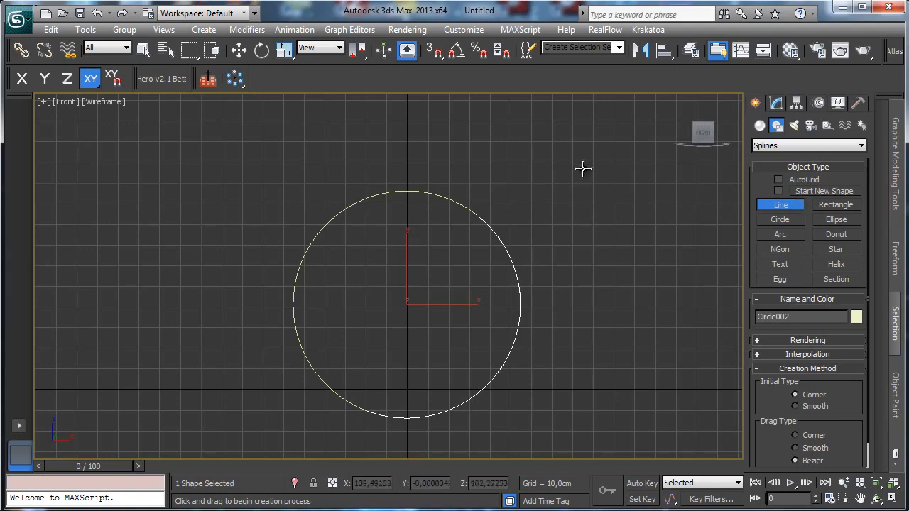
click(472, 212)
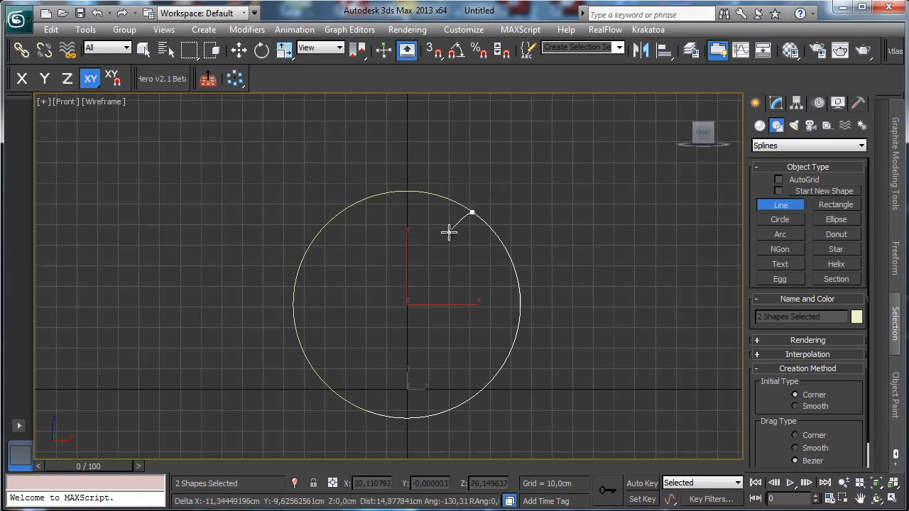
drag(447, 232, 446, 247)
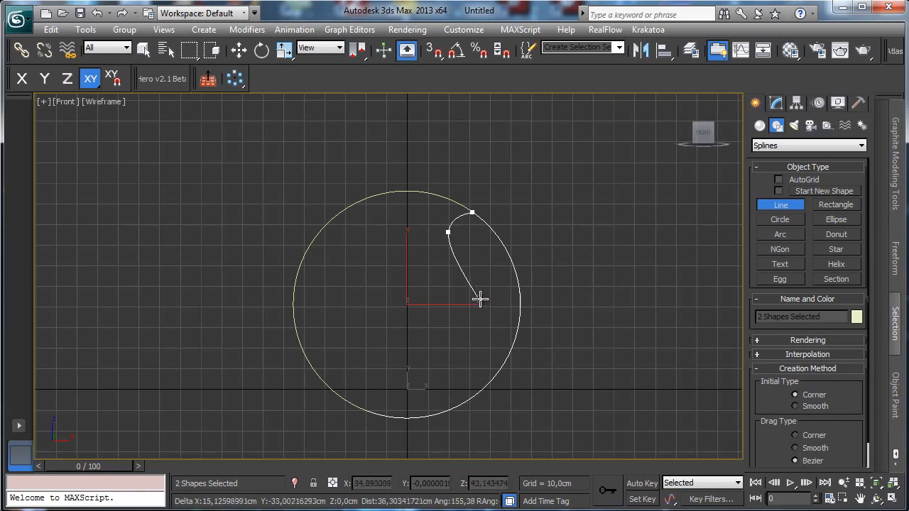
drag(483, 306, 483, 325)
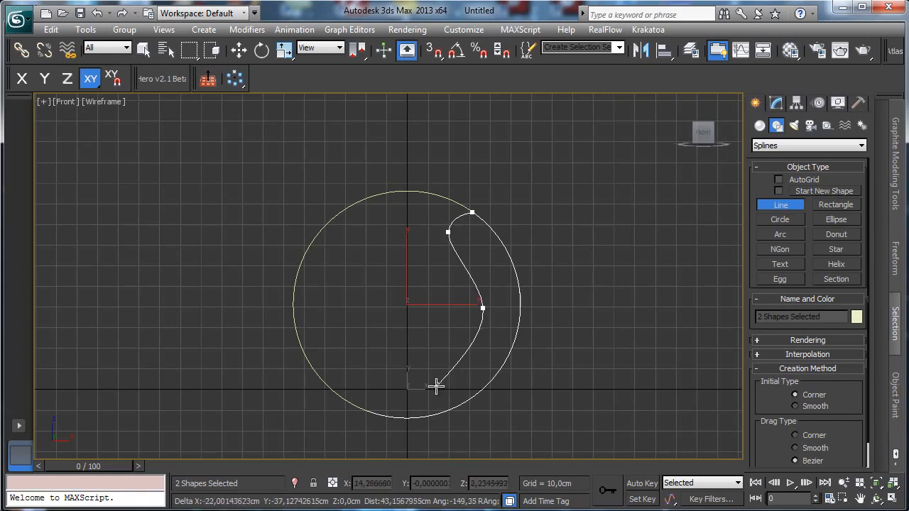
drag(430, 395, 387, 408)
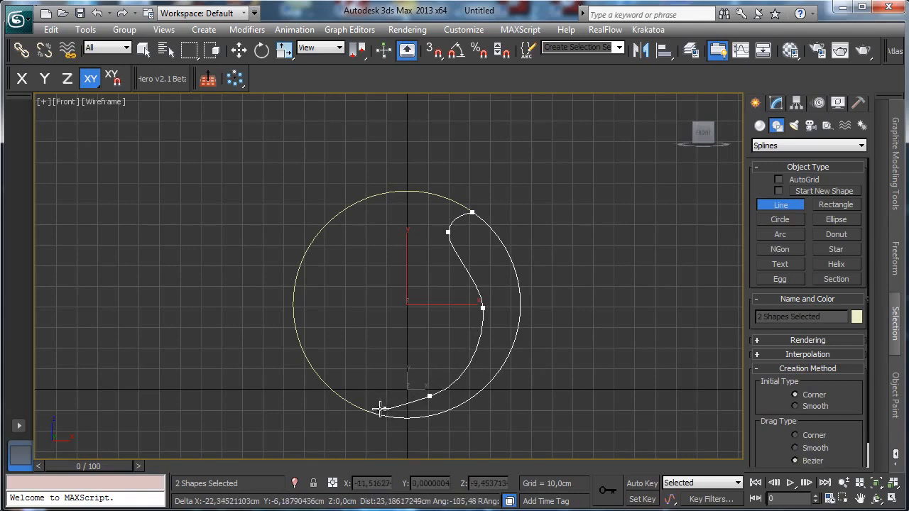
click(361, 406)
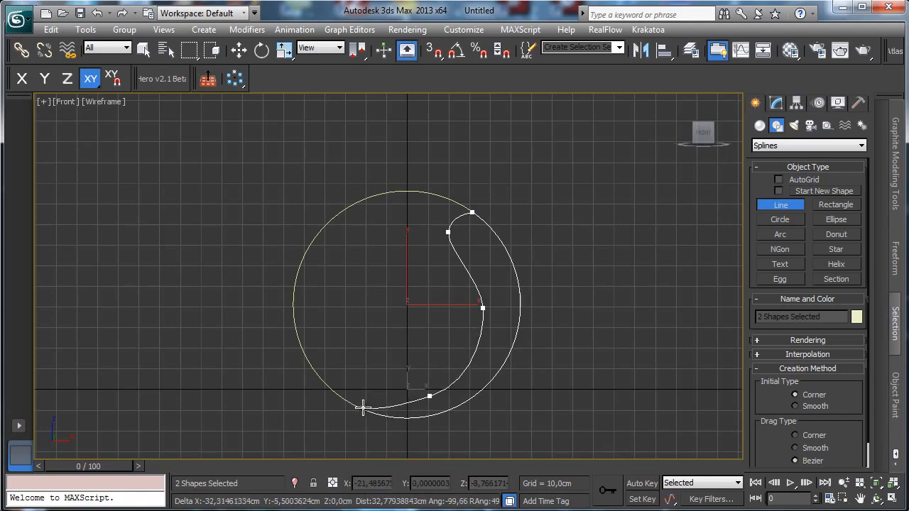
right_click(405, 293)
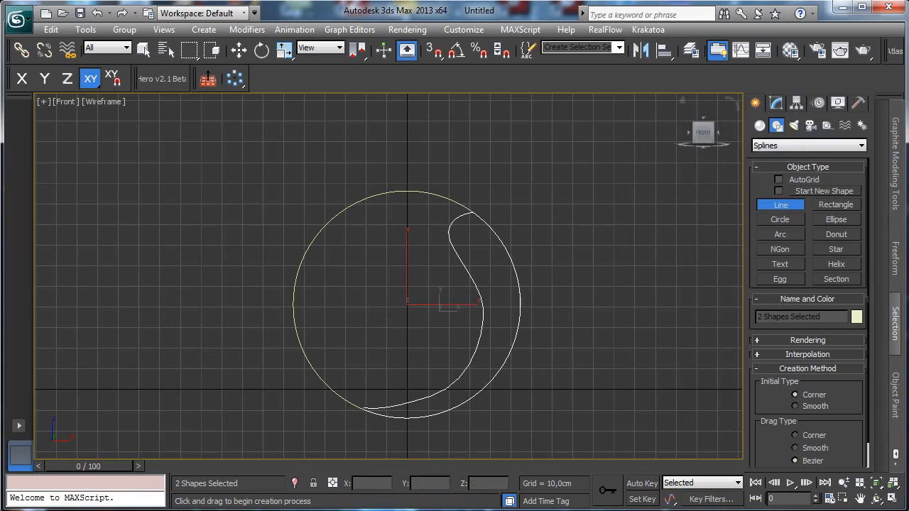
Fuse and weld the two overlapping end vertices at the crescent's upper-right tip
click(776, 104)
click(790, 355)
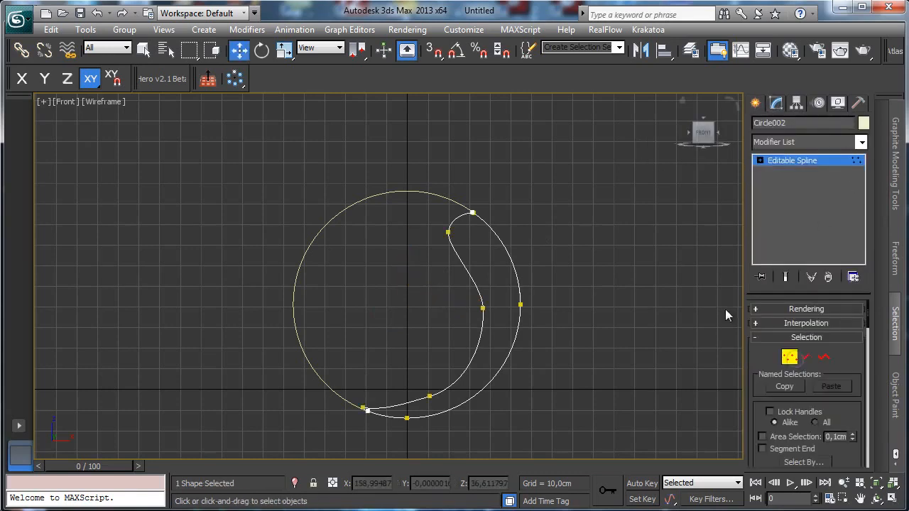
click(471, 212)
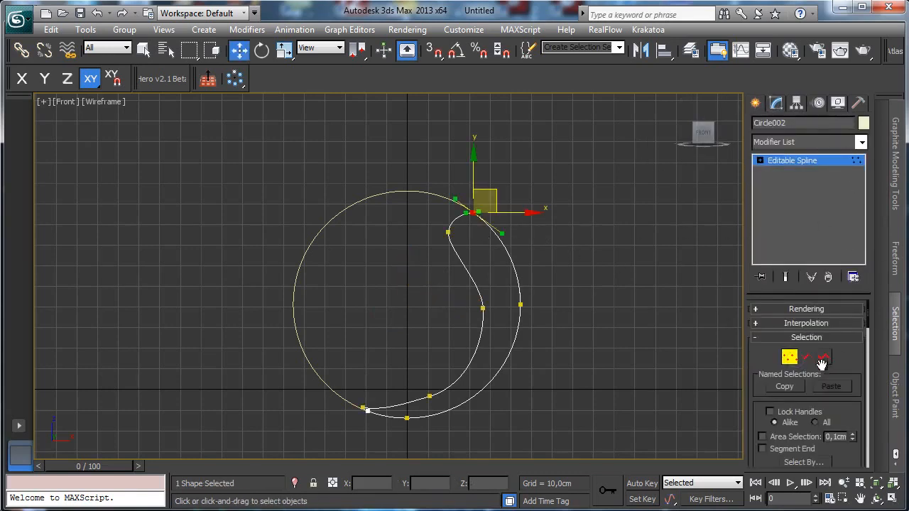
scroll(822, 364, down, 5)
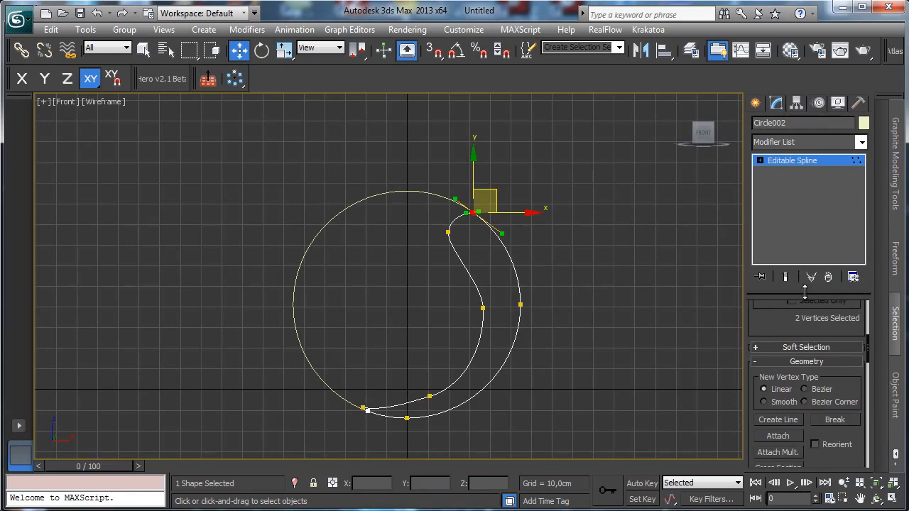
drag(805, 291, 804, 234)
drag(843, 412, 845, 204)
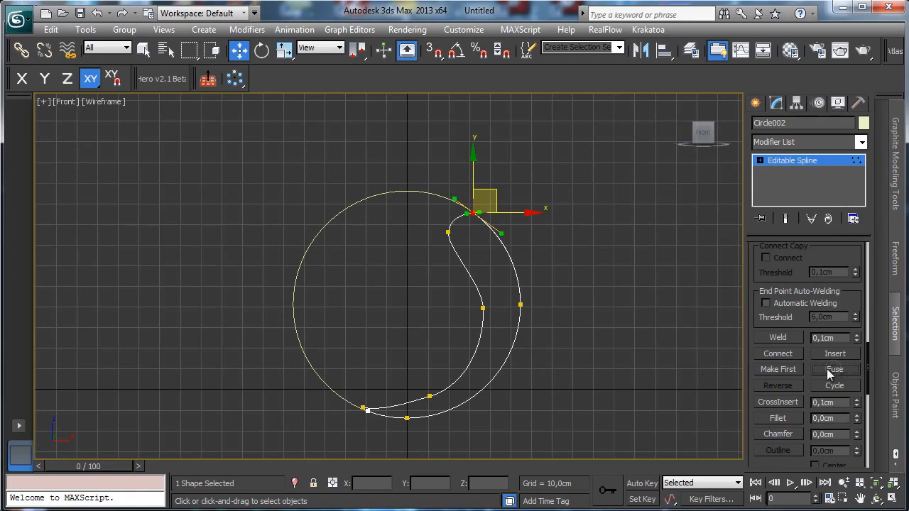
click(792, 339)
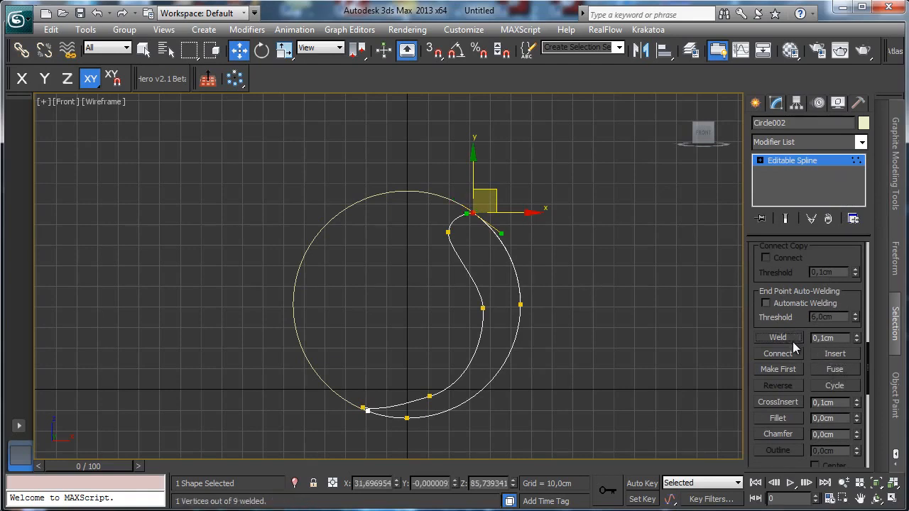
Fuse and weld the two end vertices at the crescent's lower-left tip
drag(349, 392, 375, 421)
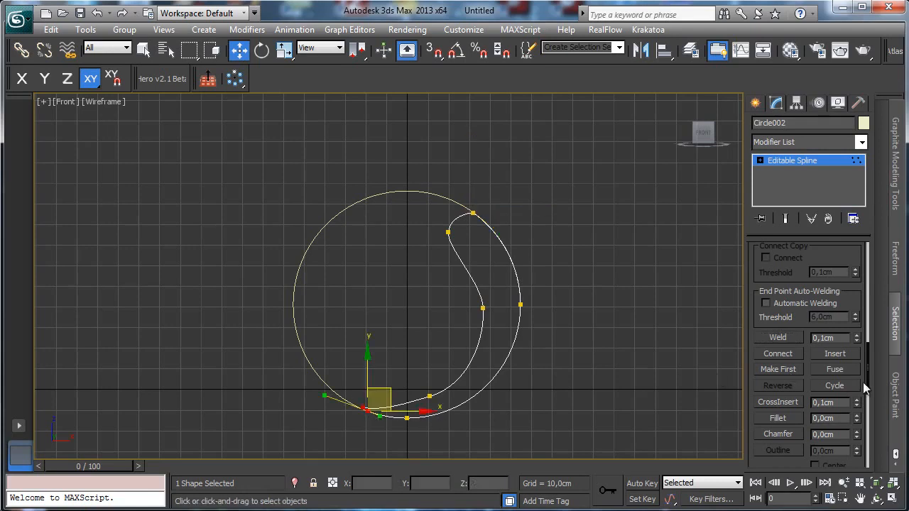
click(362, 406)
drag(385, 385, 387, 426)
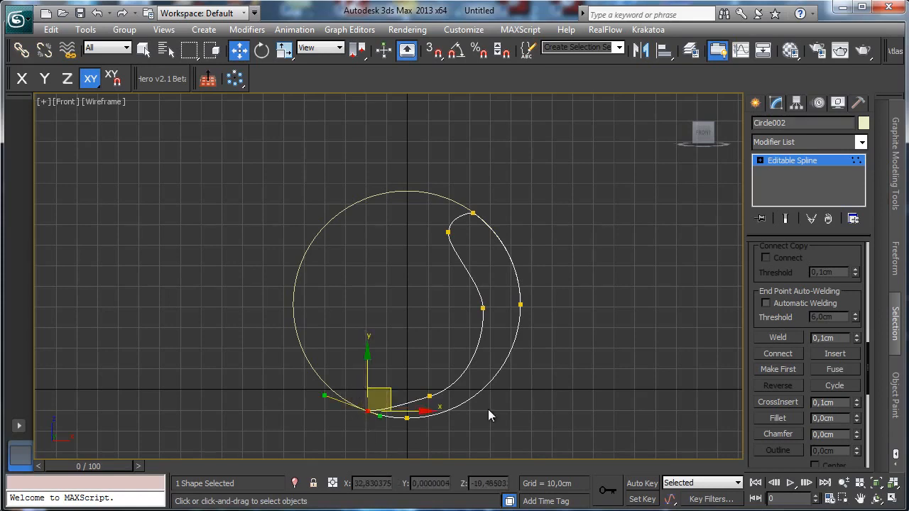
click(778, 337)
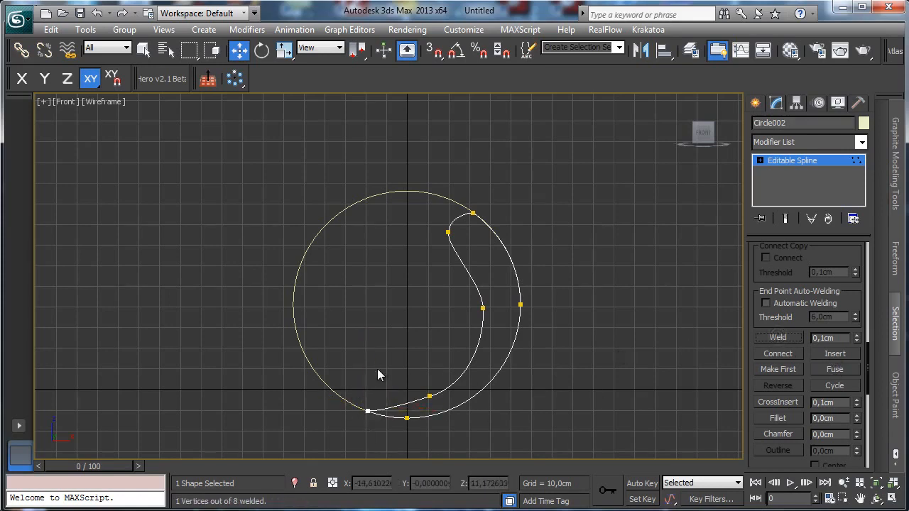
Move the inner curve's lowest vertex slightly right and down and adjust its Bezier handle so the curve follows the outer arc
click(430, 395)
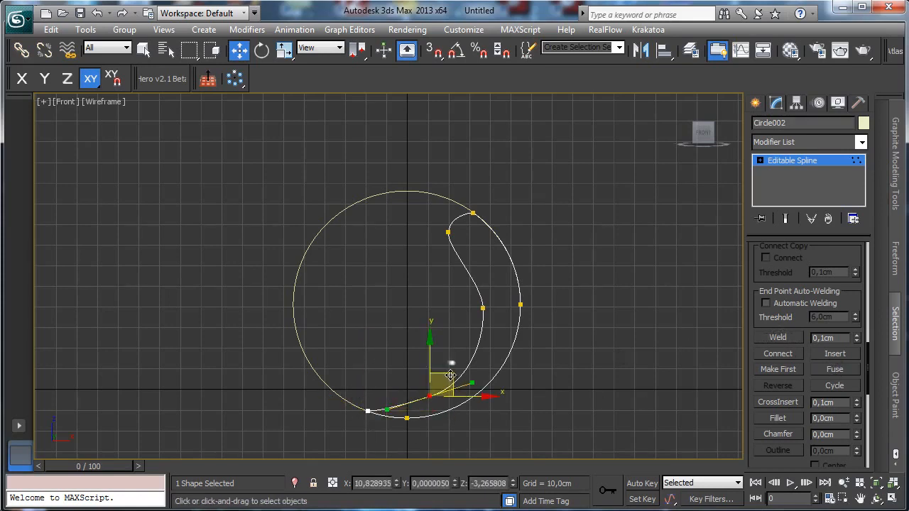
drag(450, 374, 459, 373)
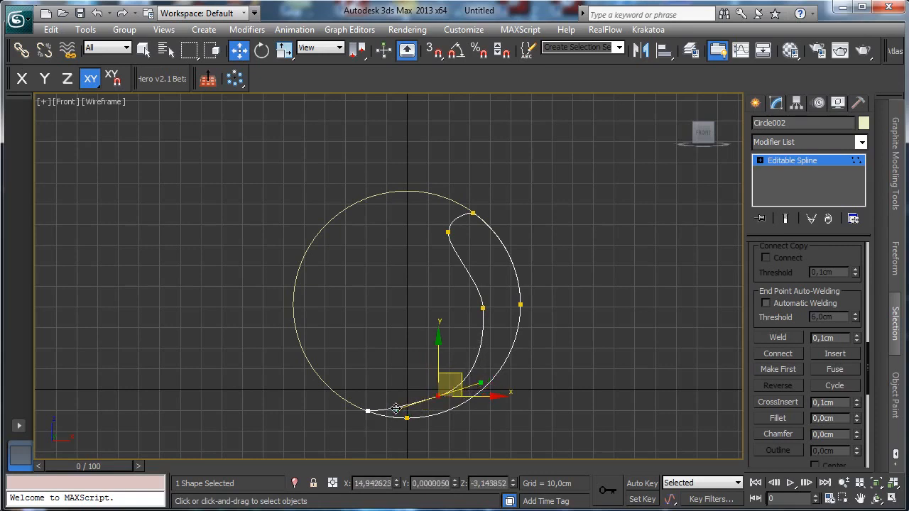
mouse_move(395, 409)
mouse_down()
mouse_move(389, 393)
mouse_move(394, 404)
mouse_up()
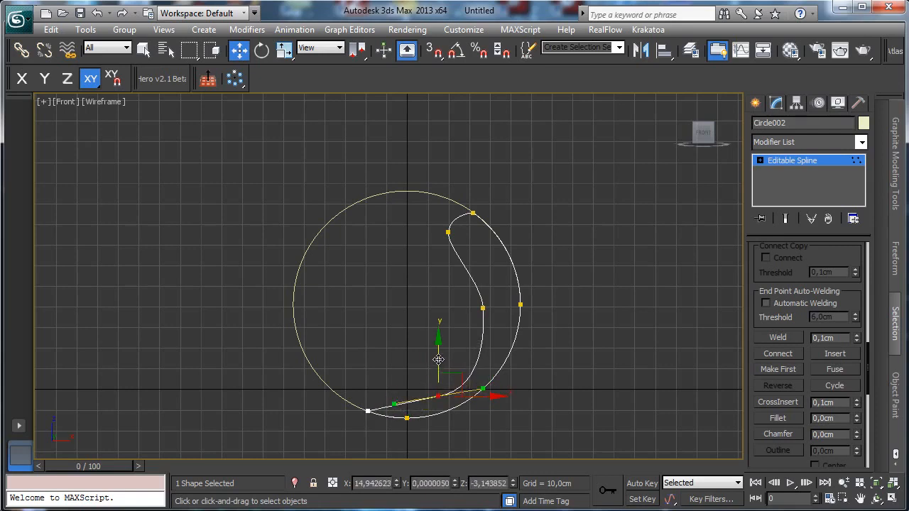
drag(438, 360, 450, 387)
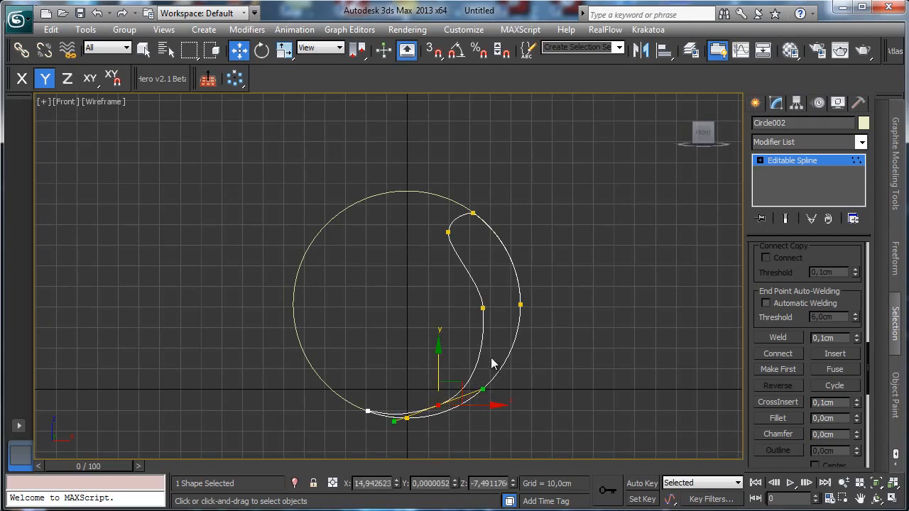
Lengthen the Bezier handles of the inner curve's middle vertex and shift that vertex slightly left and up
click(482, 308)
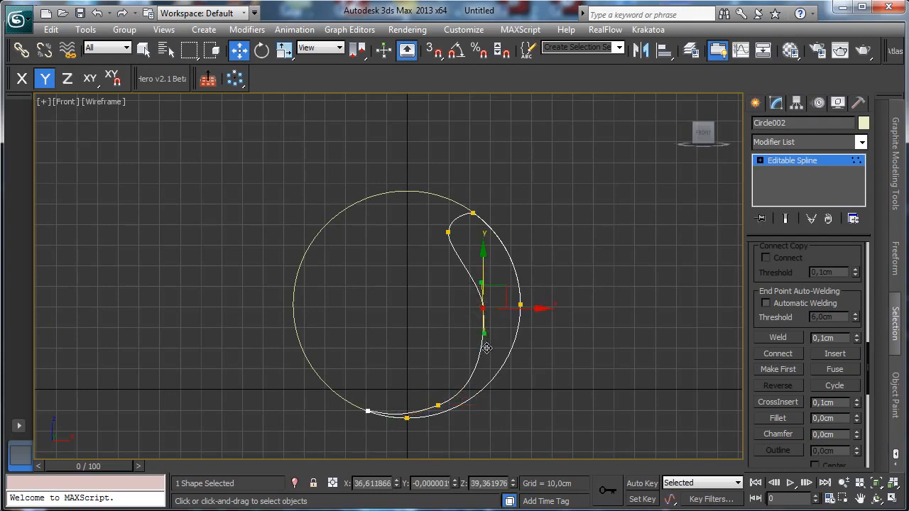
drag(485, 337, 487, 346)
drag(504, 287, 501, 283)
drag(480, 342, 478, 347)
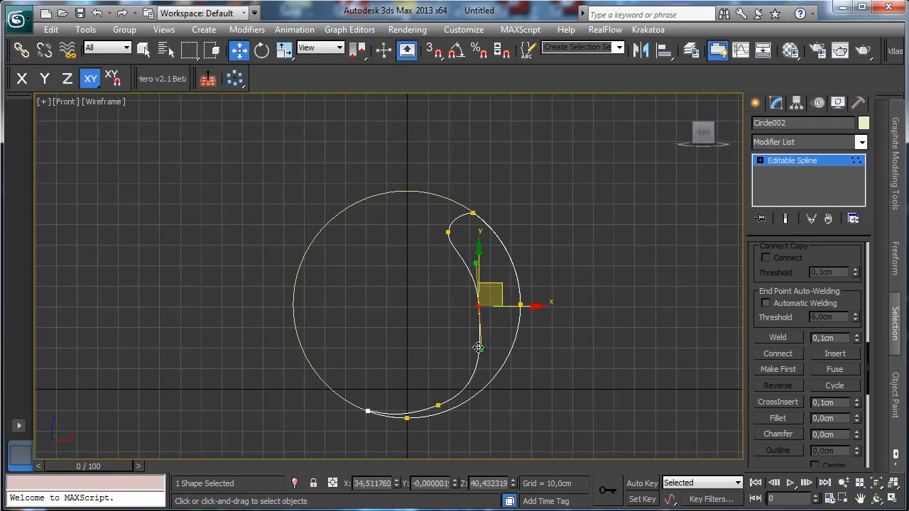
Round the crescent's upper end by adjusting the Bezier handles of the tip vertex and the neighbouring inner vertex
click(449, 234)
click(474, 212)
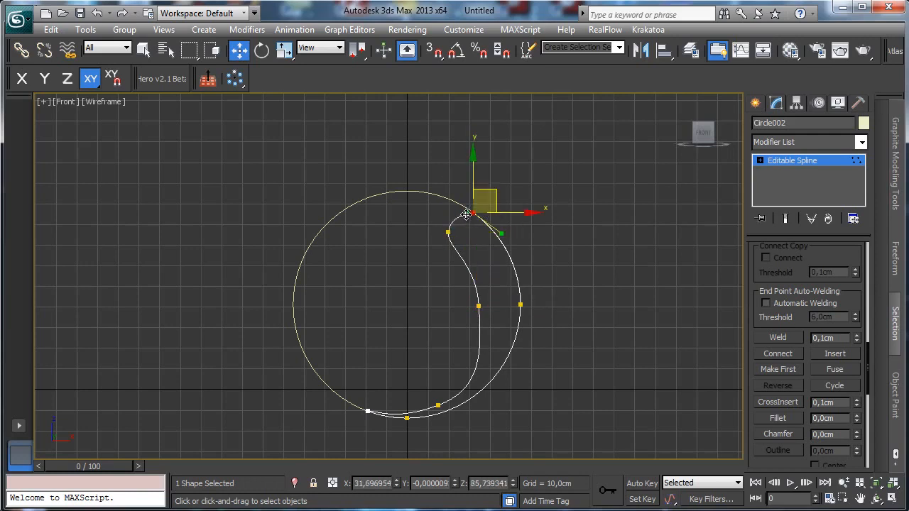
drag(466, 214, 452, 203)
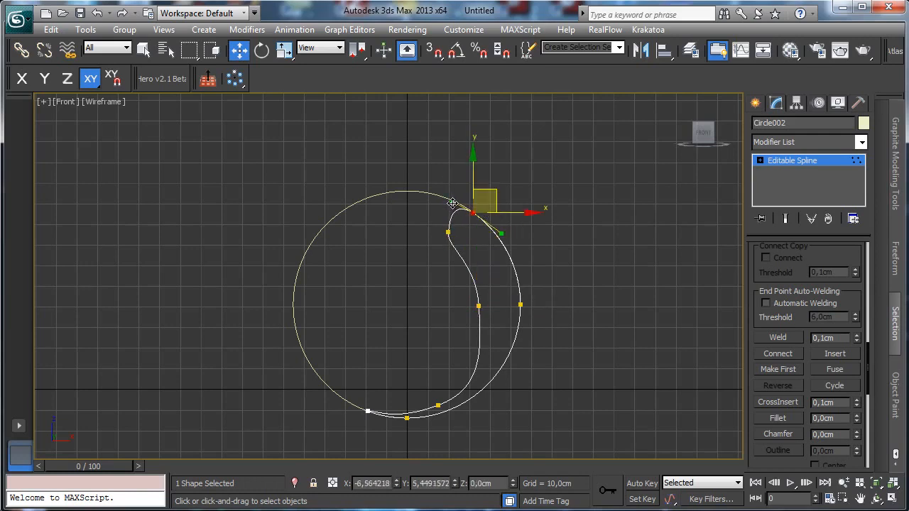
click(449, 230)
drag(454, 252, 449, 259)
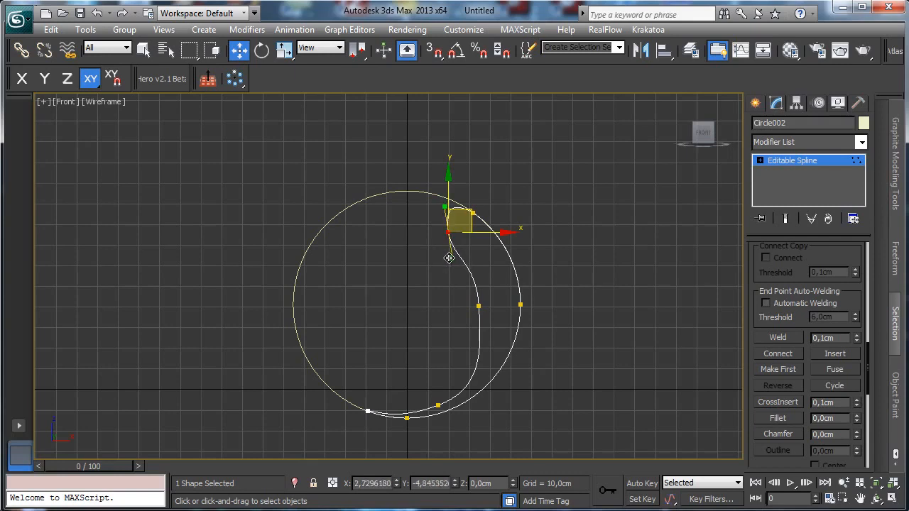
Move the inner curve's middle vertex slightly right and refine its handle and the handle at the upper tip
click(478, 306)
mouse_move(514, 306)
mouse_down()
mouse_move(532, 306)
mouse_move(517, 313)
mouse_up()
mouse_move(483, 349)
mouse_down()
mouse_move(477, 370)
mouse_move(483, 358)
mouse_up()
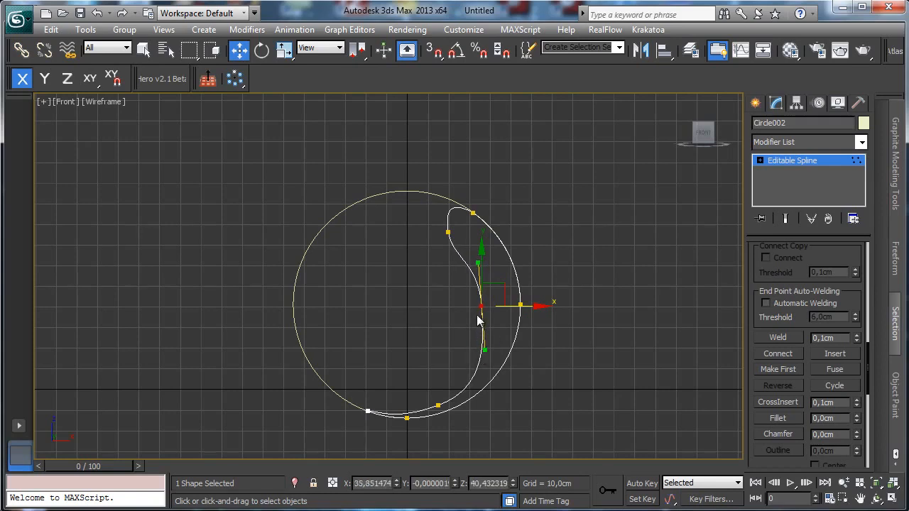
click(447, 231)
click(470, 210)
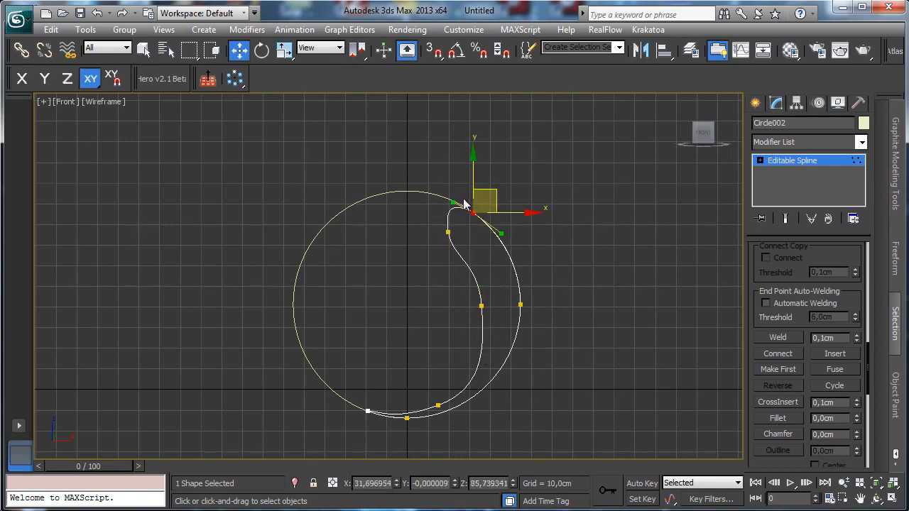
click(593, 212)
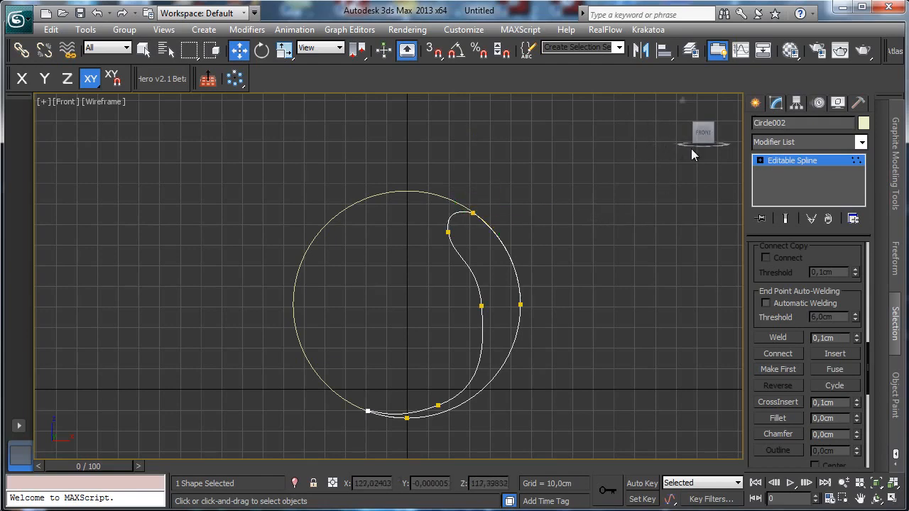
Fine-tune the lower Bezier handle of the inner curve's middle vertex and leave vertex editing
click(801, 160)
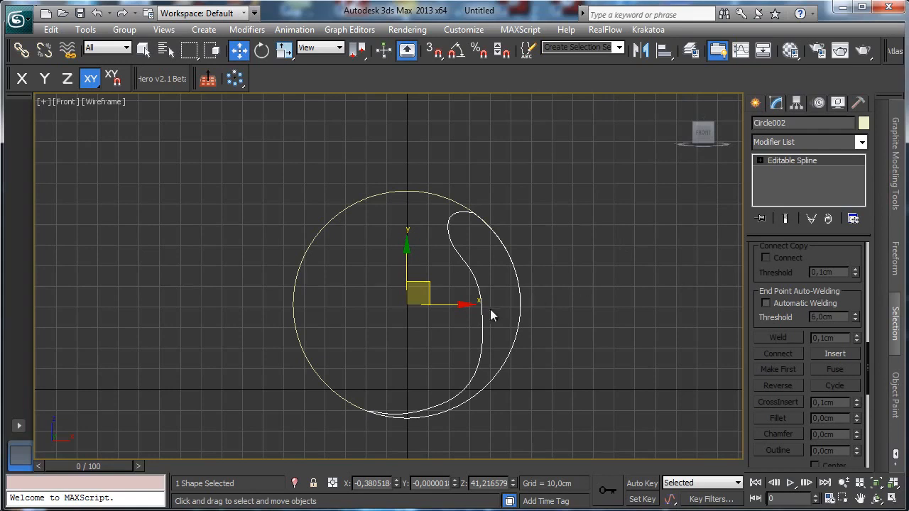
click(760, 161)
click(784, 172)
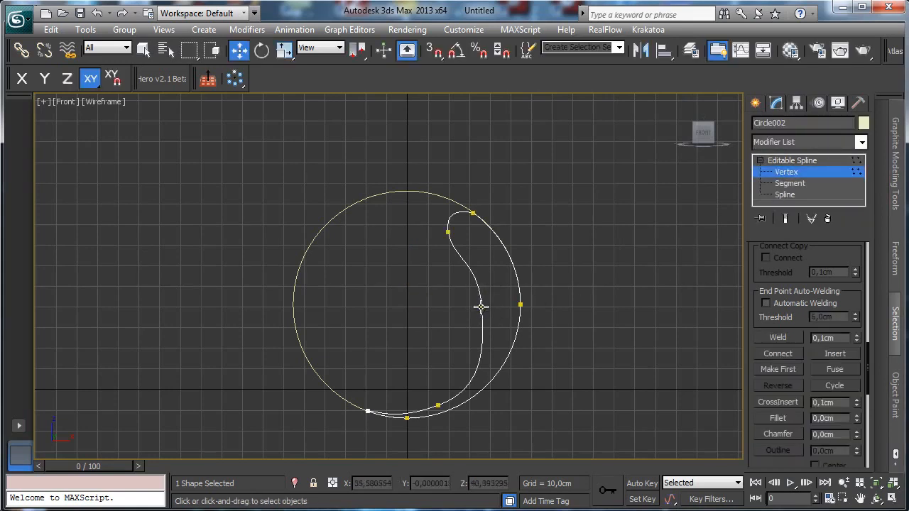
click(482, 306)
mouse_move(486, 349)
mouse_down()
mouse_move(487, 359)
mouse_move(488, 334)
mouse_move(489, 343)
mouse_up()
click(568, 270)
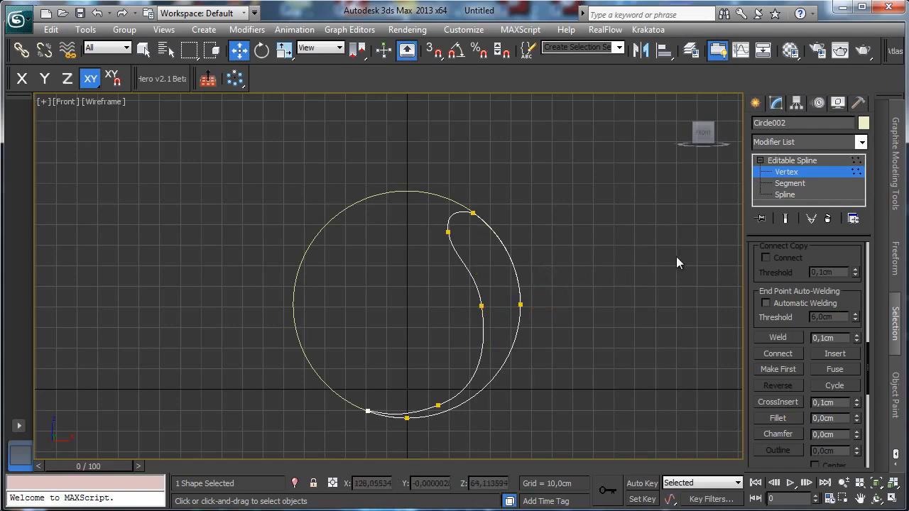
click(810, 174)
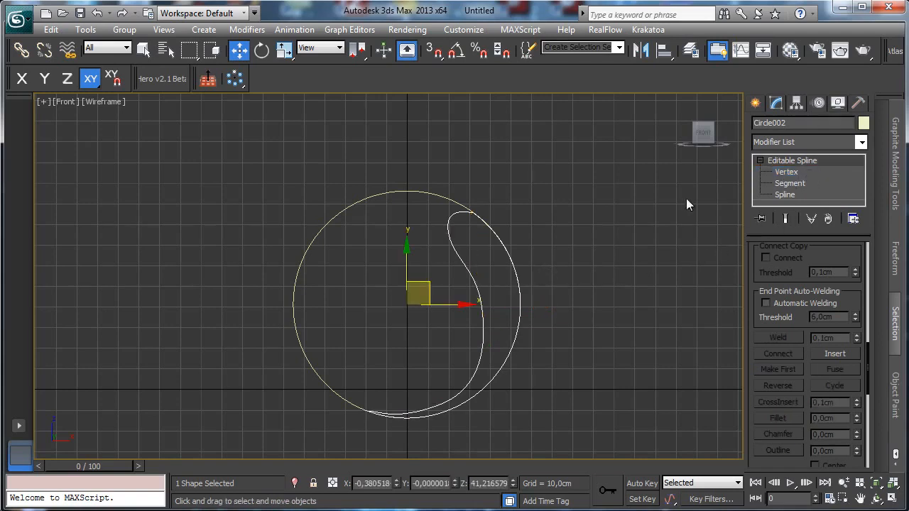
Rename the crescent shape CircleWhite and the full circle CirclePurple
click(807, 125)
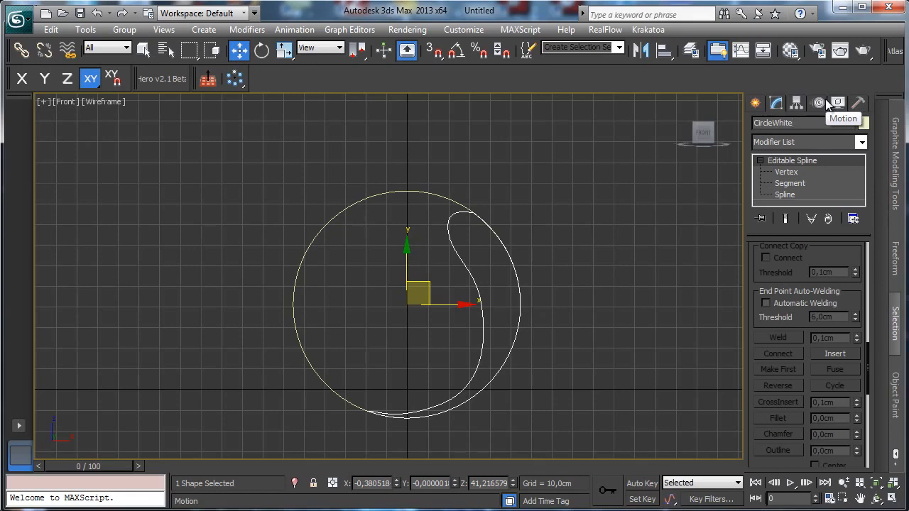
click(431, 194)
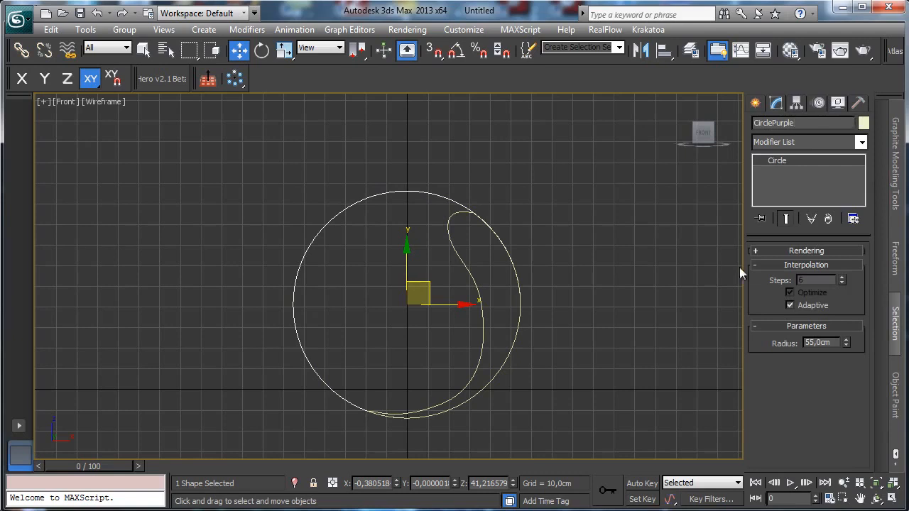
click(611, 300)
Apply a Bevel modifier to CirclePurple and show it in the maximized Perspective view
click(422, 192)
click(892, 500)
right_click(628, 404)
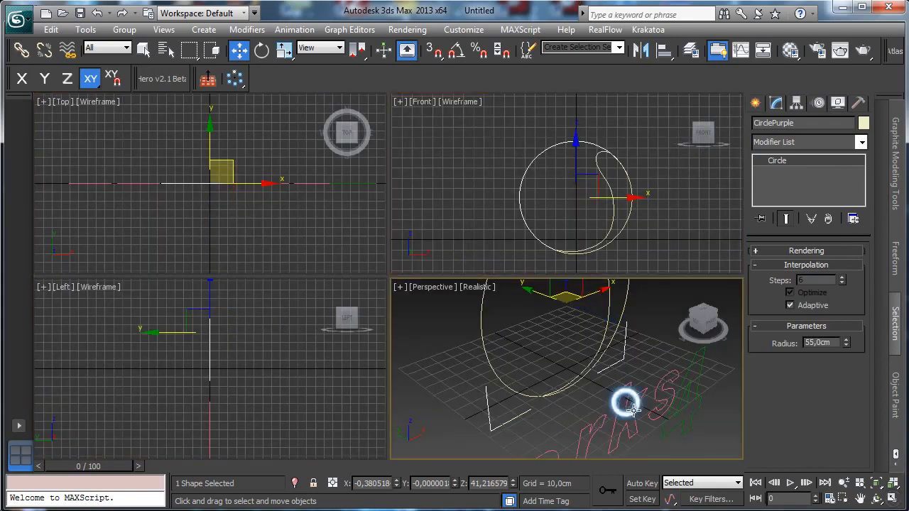
click(892, 501)
click(843, 483)
drag(499, 262, 512, 340)
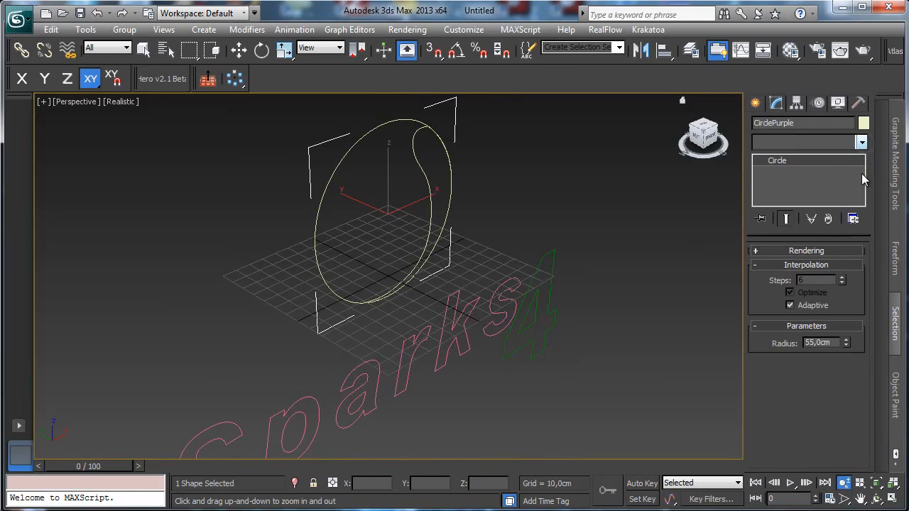
click(861, 142)
scroll(881, 267, down, 7)
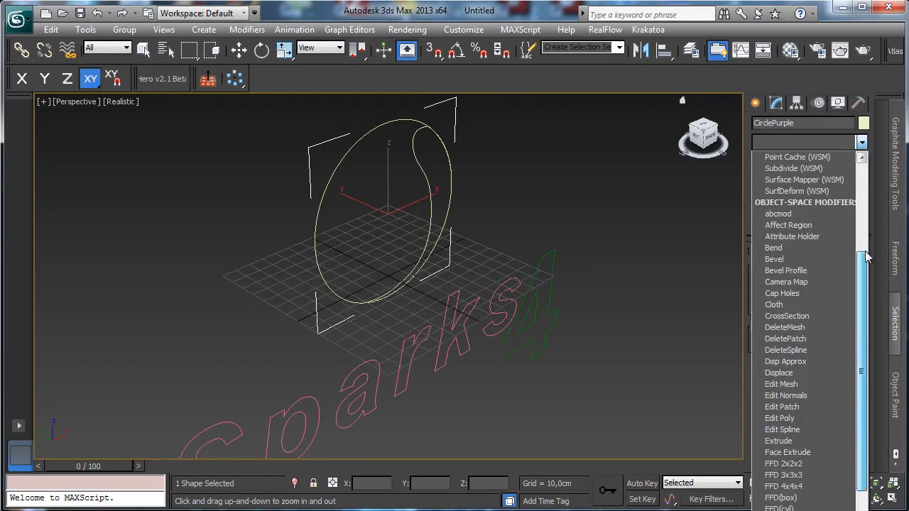
click(806, 259)
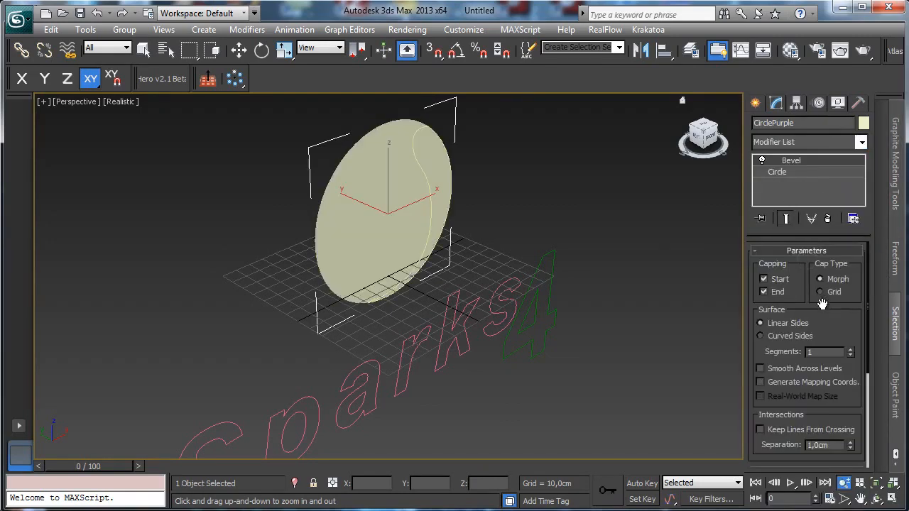
Set CirclePurple's bevel to Level 1 height 4,5 cm and enable Level 2 with height 0,5 cm and outline -0,4 cm
scroll(843, 318, down, 4)
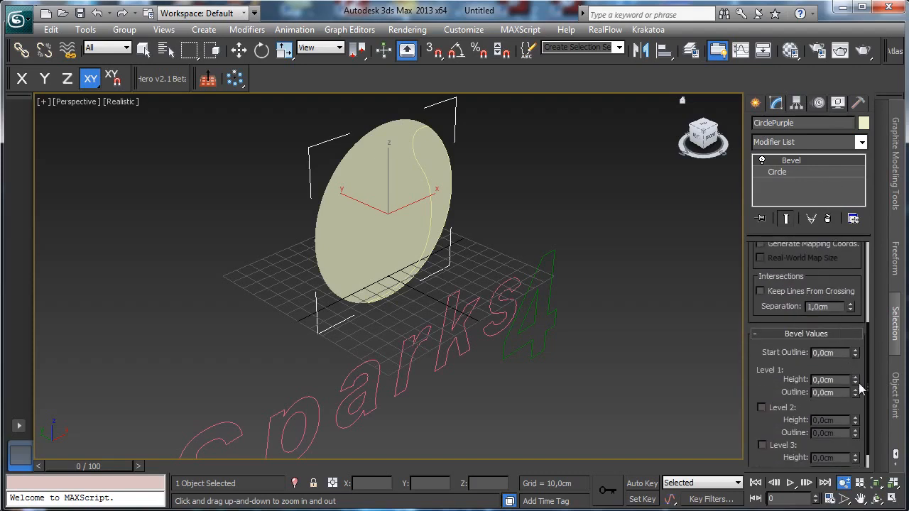
mouse_move(857, 383)
mouse_down()
mouse_move(856, 355)
mouse_move(845, 381)
mouse_up()
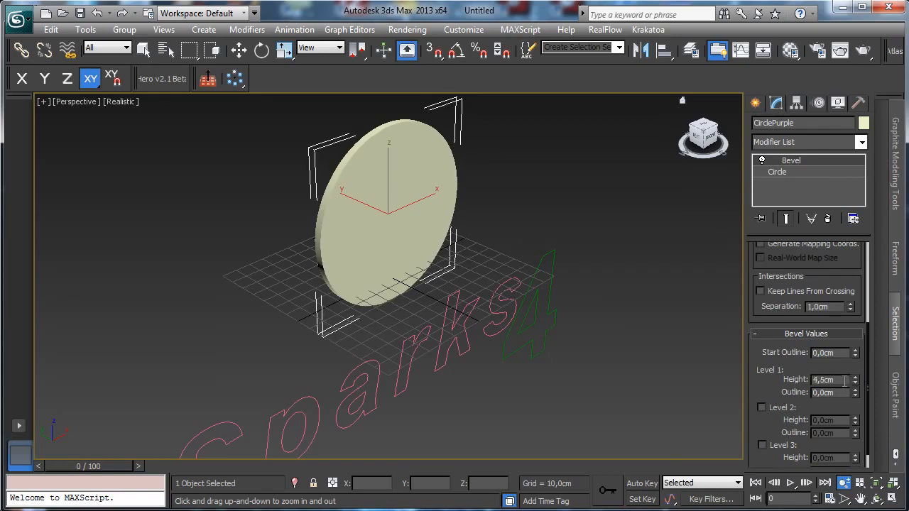
click(855, 418)
drag(857, 436, 852, 442)
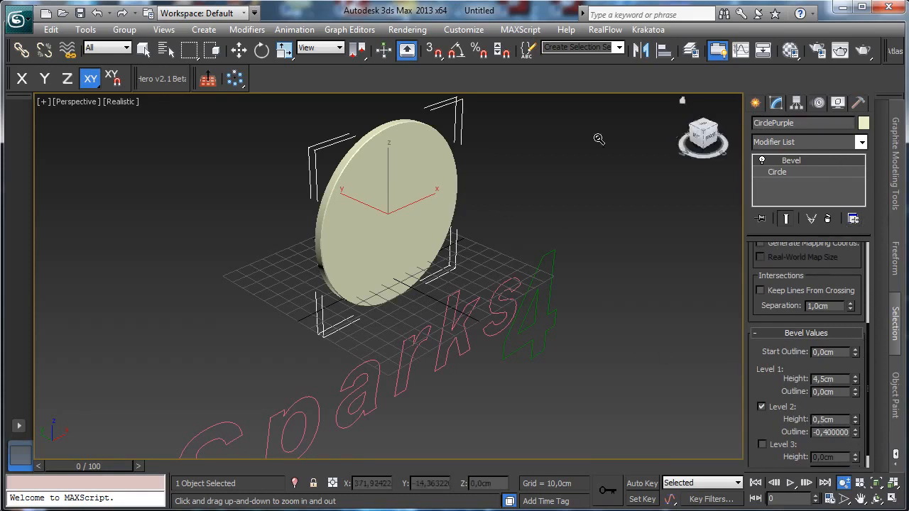
Select the CircleWhite crescent in the Perspective view and apply a Bevel modifier to it
click(144, 49)
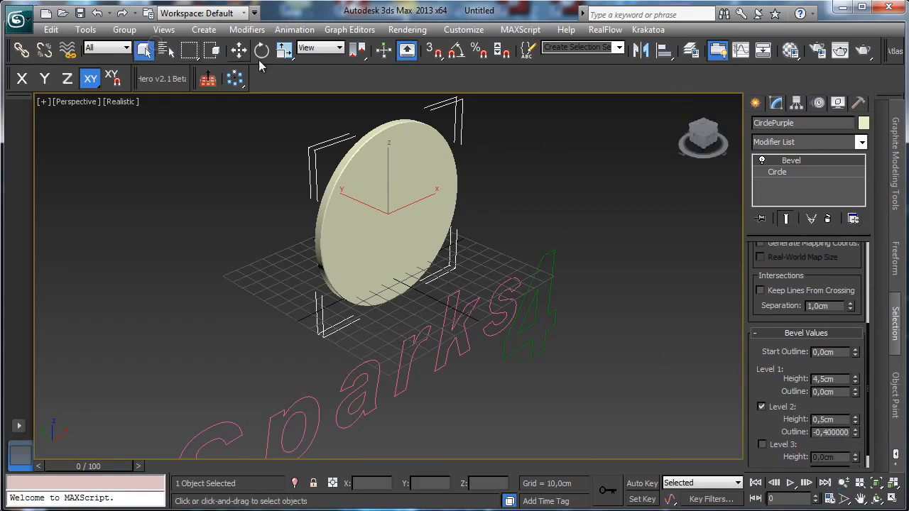
click(414, 138)
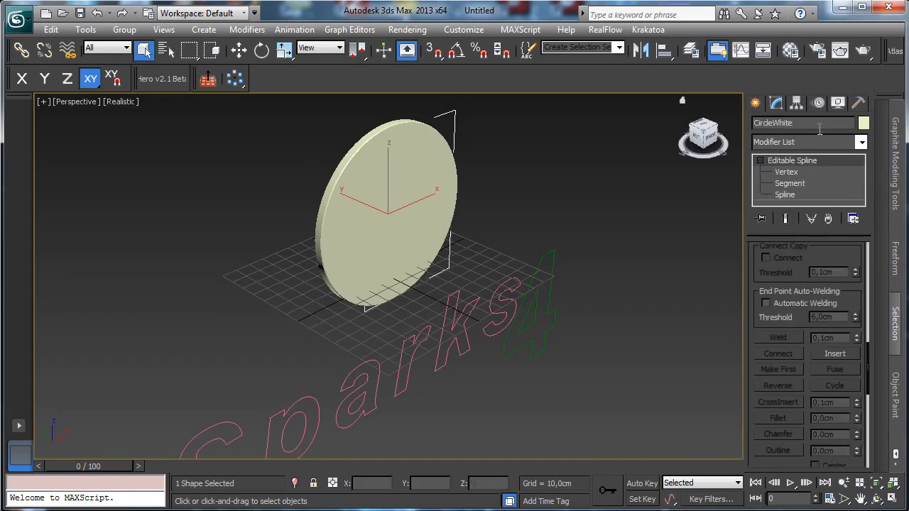
click(861, 142)
scroll(848, 297, down, 6)
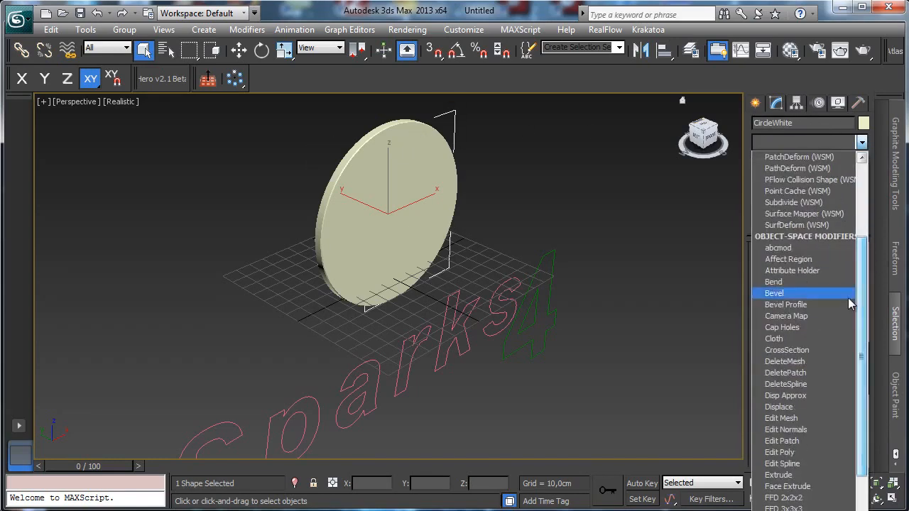
click(784, 291)
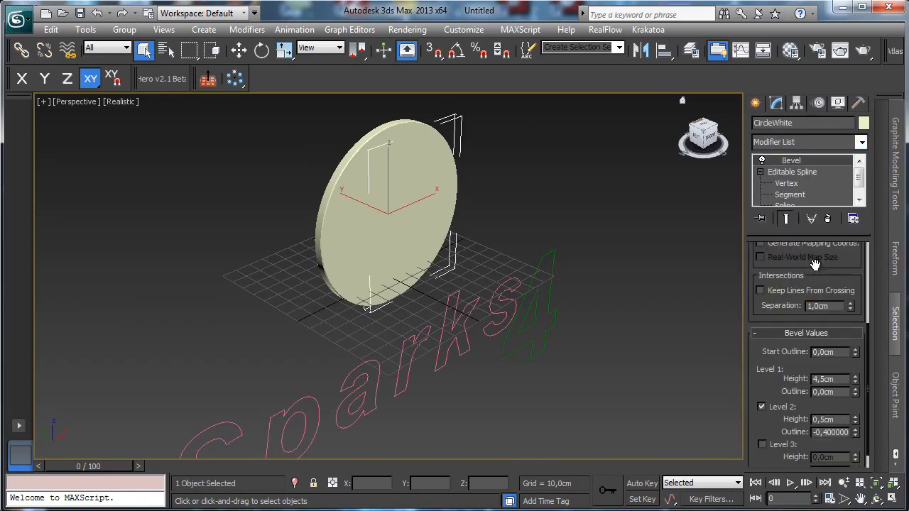
Set CircleWhite's bevel heights to 4,6 cm for Level 1 and 0,6 cm for Level 2
scroll(765, 342, down, 1)
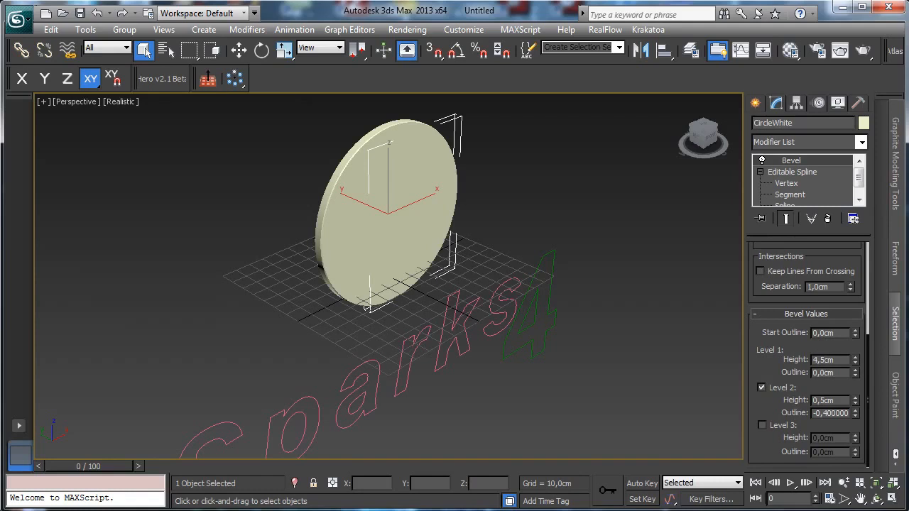
double_click(823, 360)
key(Return)
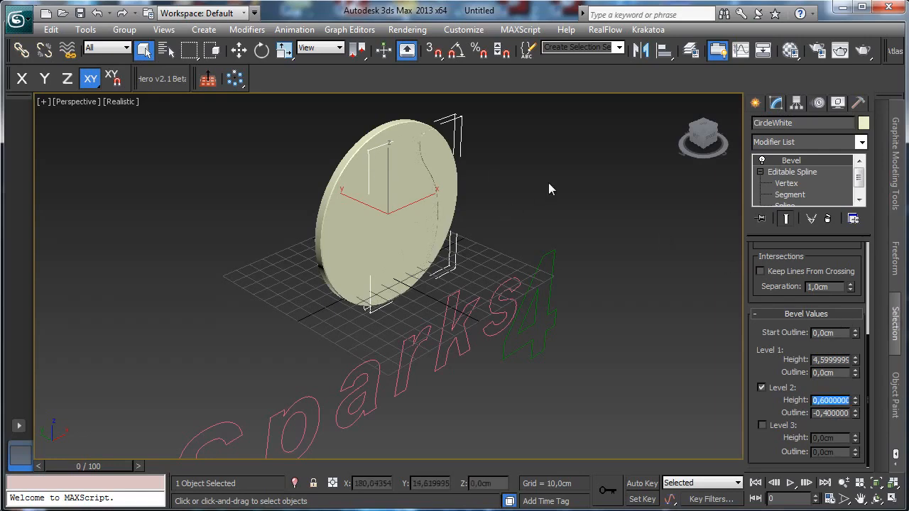
Change the object color of CircleWhite to the white custom color
click(863, 123)
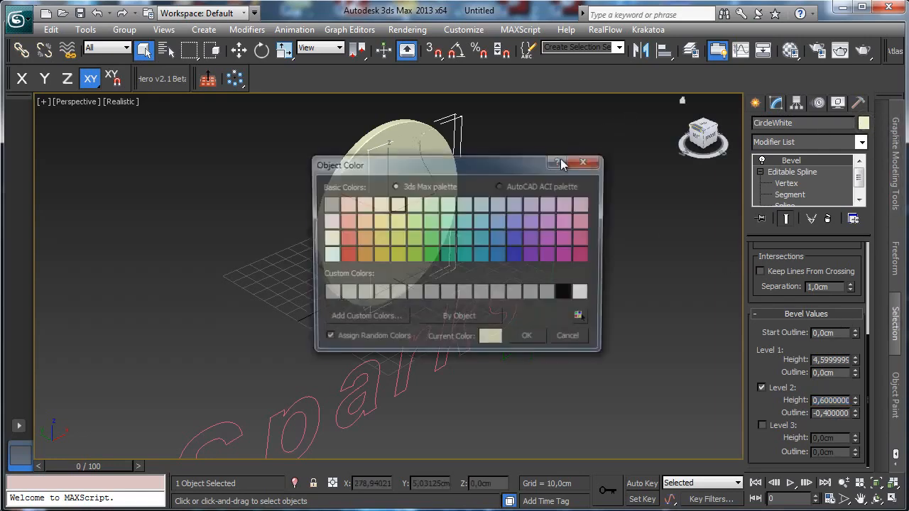
click(583, 293)
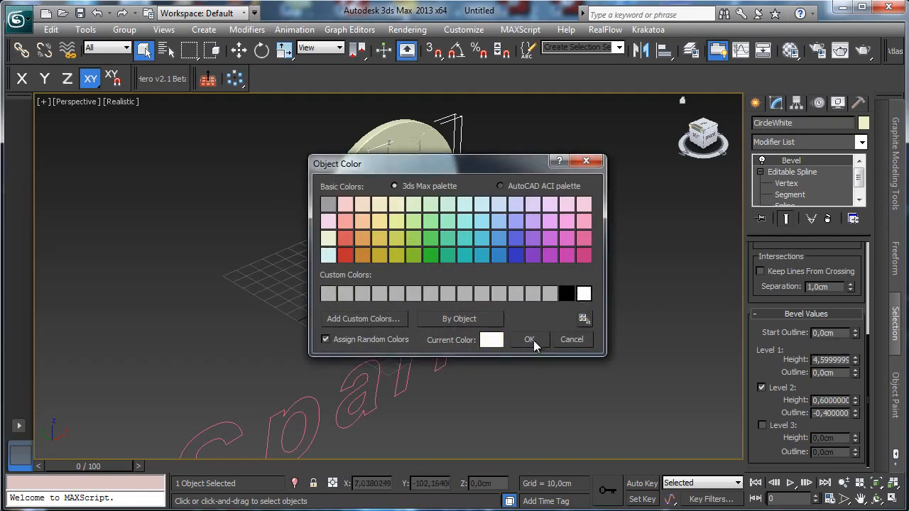
click(529, 340)
Give CirclePurple a dark pink object color from the 3ds Max palette and deselect it
click(365, 173)
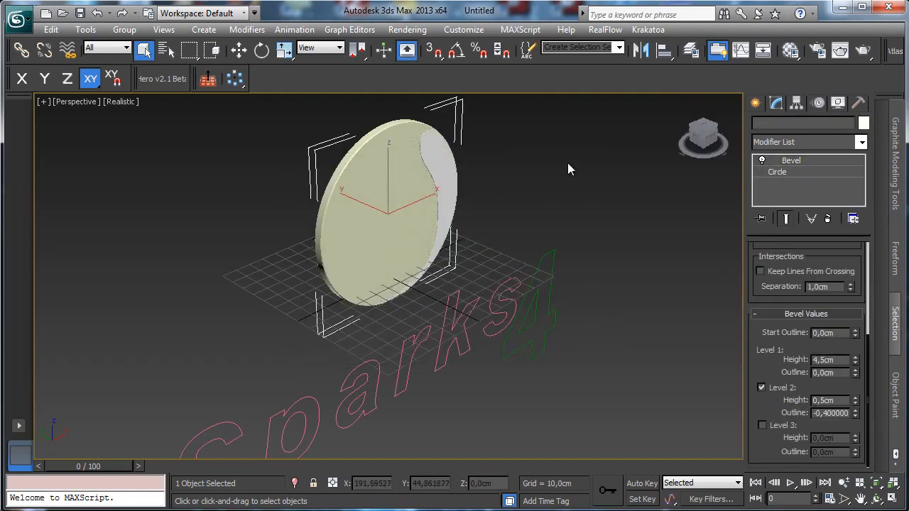
click(862, 123)
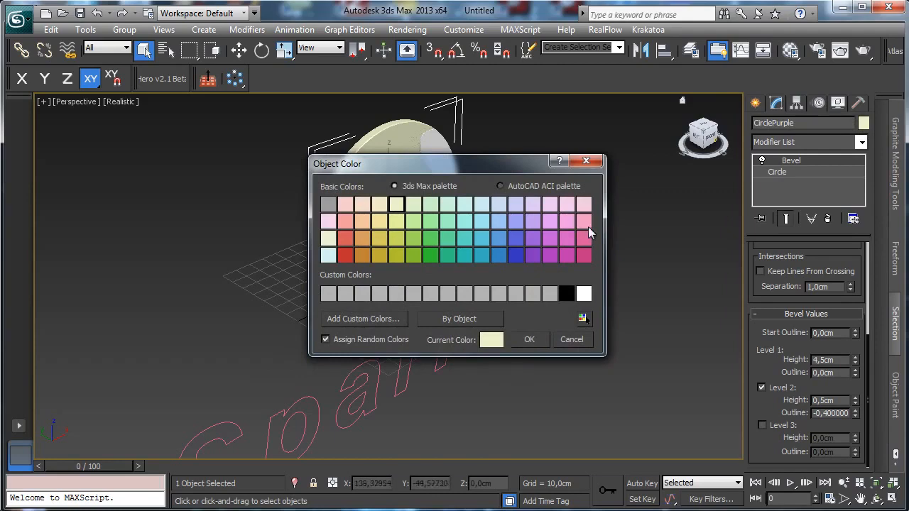
click(583, 238)
click(529, 339)
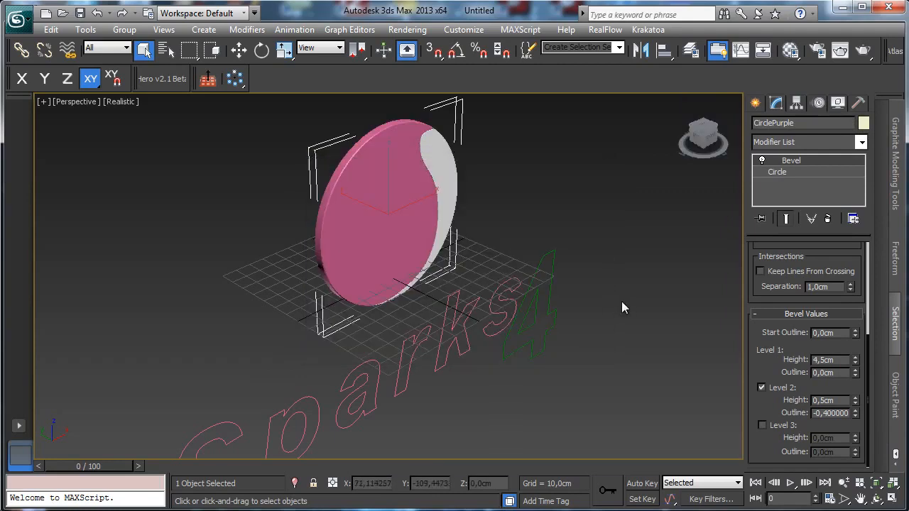
click(625, 303)
Return to the four-viewport layout and display the Front view as Shaded
click(890, 500)
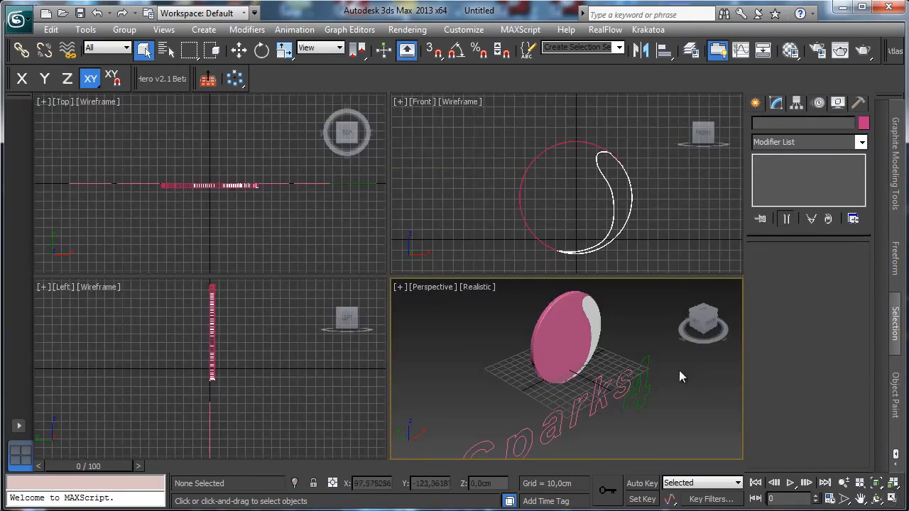
click(464, 106)
click(470, 104)
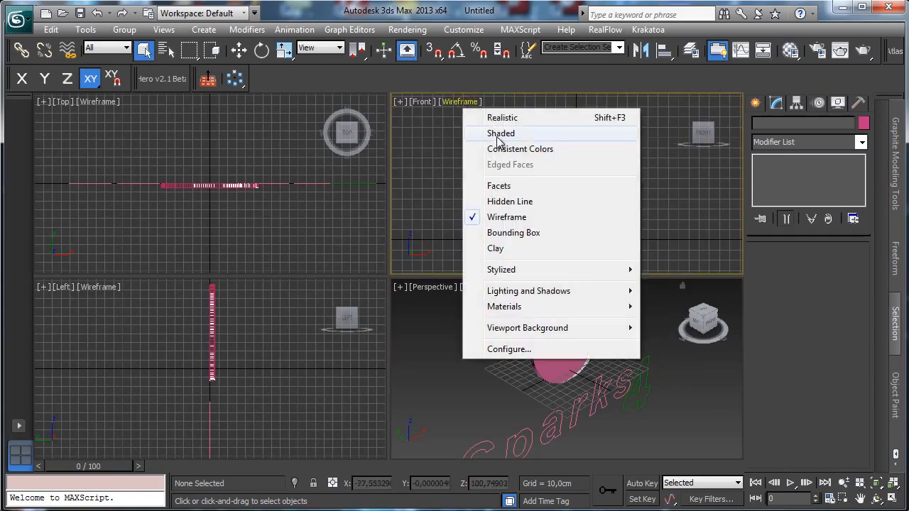
click(499, 133)
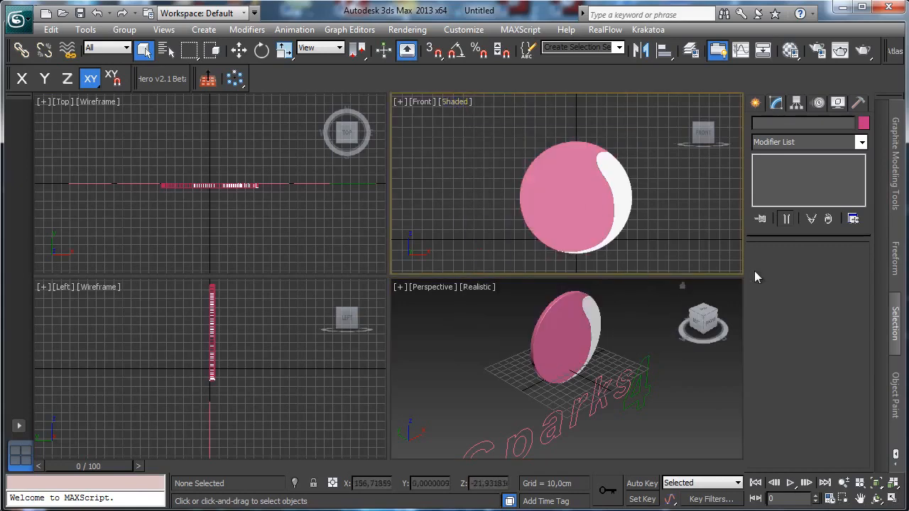
Select the Sparks text below the circle in the Front view
click(844, 482)
drag(568, 204, 576, 179)
click(859, 498)
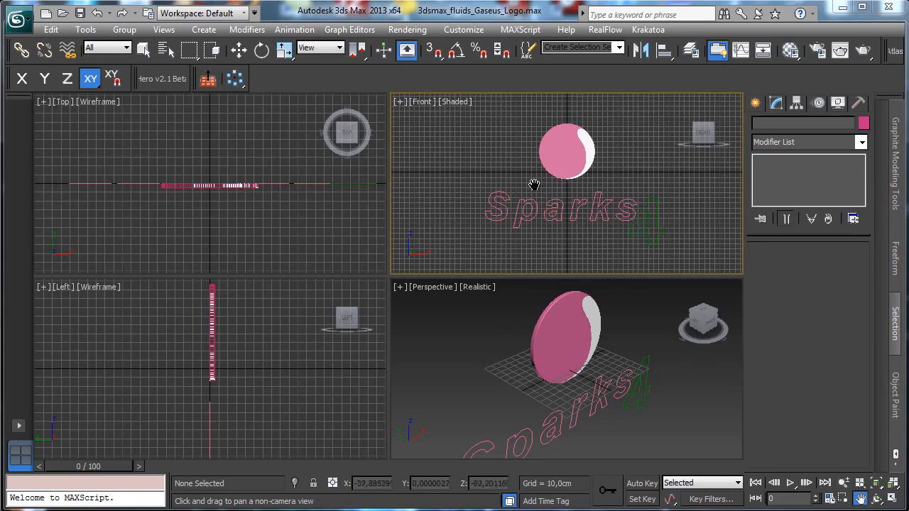
key(q)
click(558, 206)
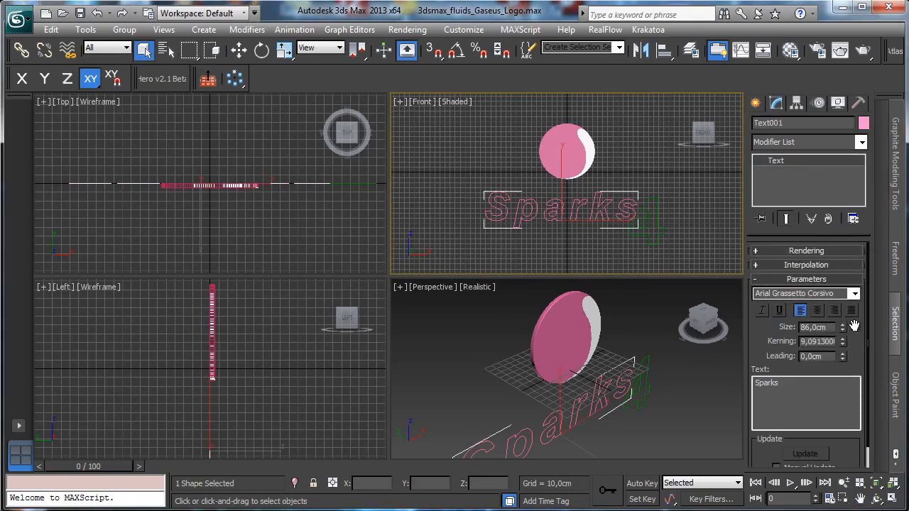
click(863, 142)
drag(862, 188, 863, 313)
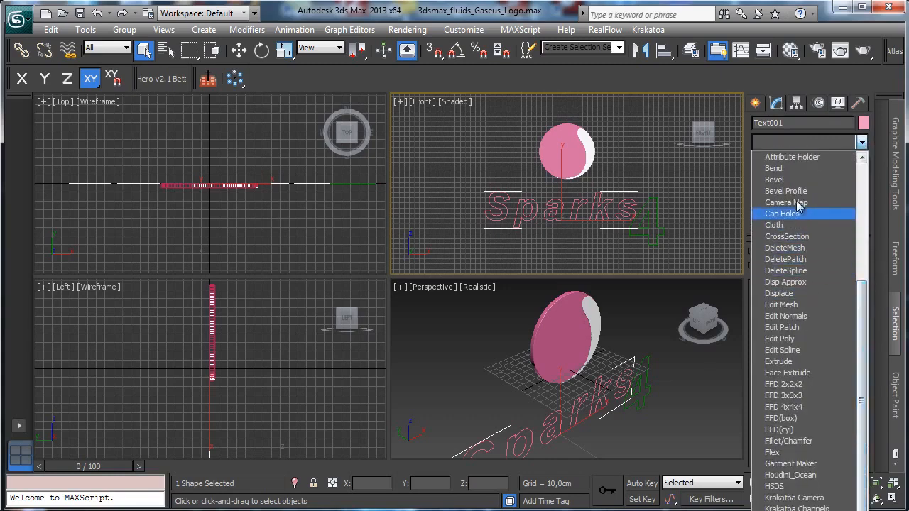
click(793, 169)
click(828, 219)
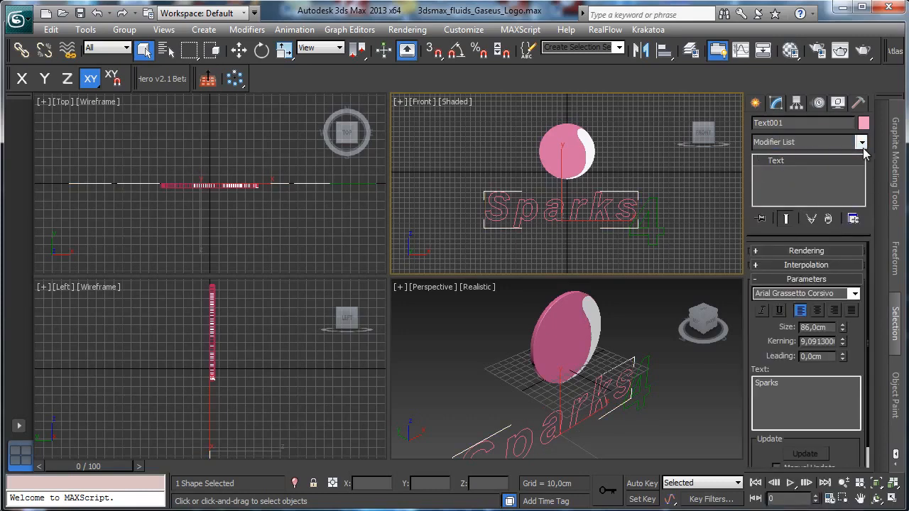
Apply a Bevel modifier to the Sparks text and maximize the Perspective view
click(862, 142)
scroll(802, 241, up, 10)
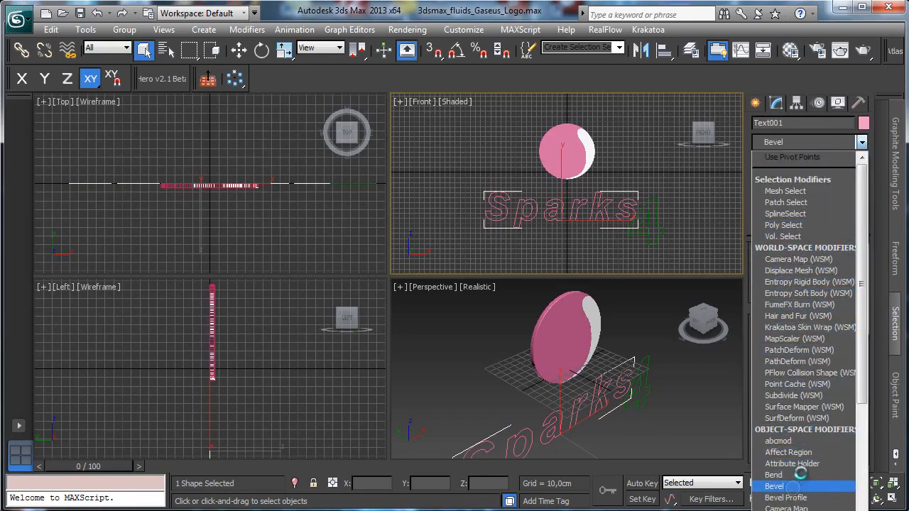
click(795, 485)
middle_click(687, 361)
click(892, 499)
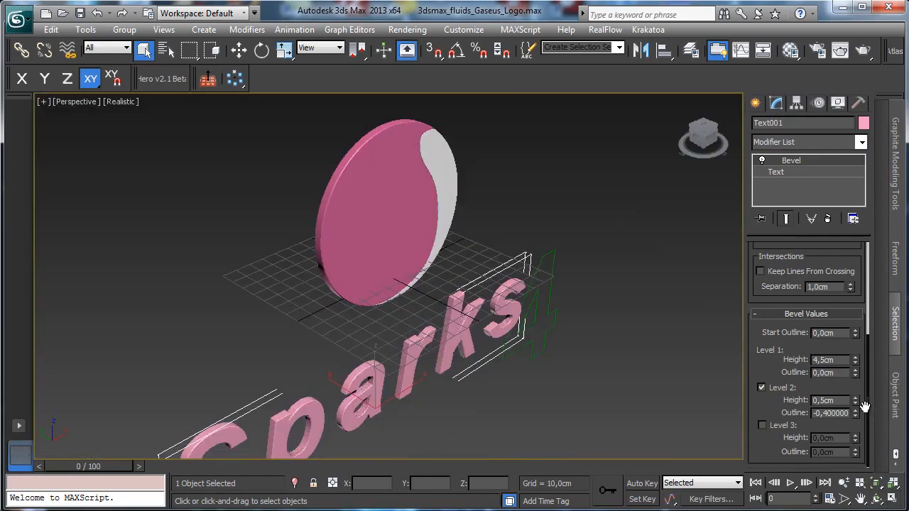
Set the Sparks text's bevel to Level 1 height 1 cm and Level 2 outline -0,8 cm
double_click(842, 358)
text(1)
key(Return)
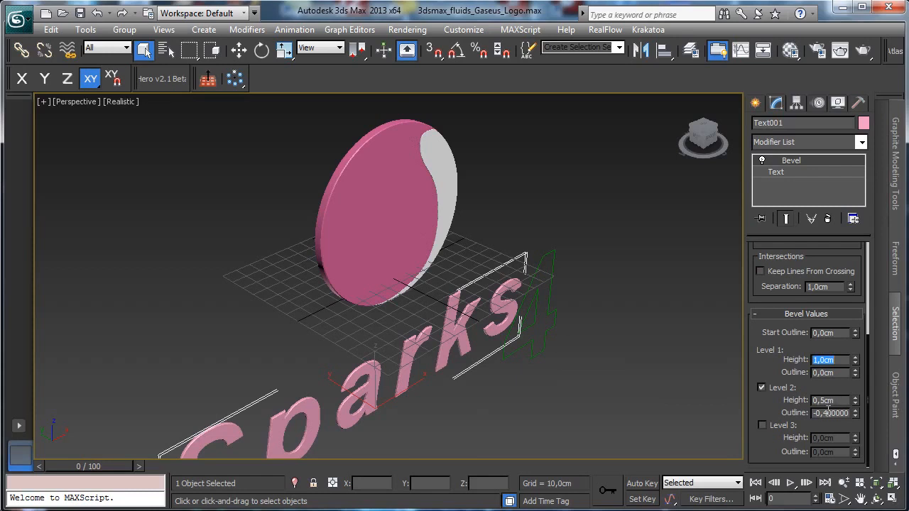
double_click(824, 412)
text(-0,8)
key(Return)
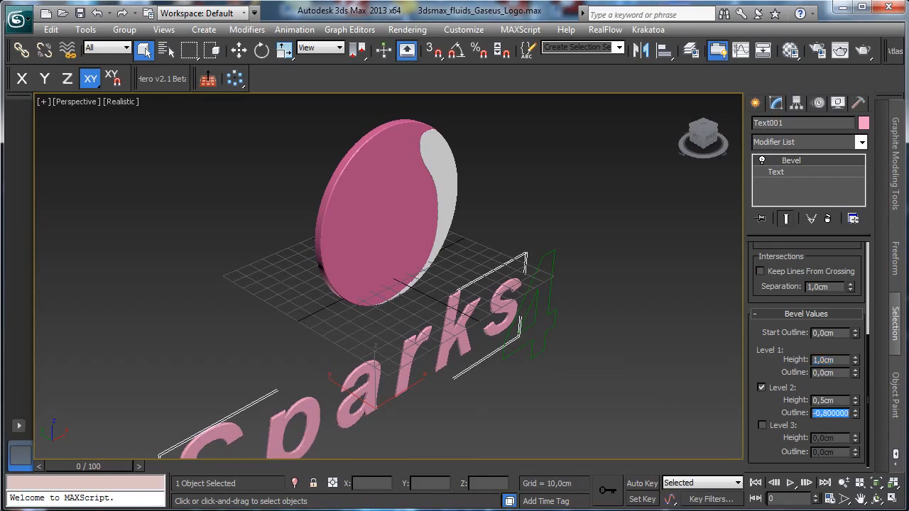
Select the green number 4 text and apply a Bevel modifier to it
click(875, 500)
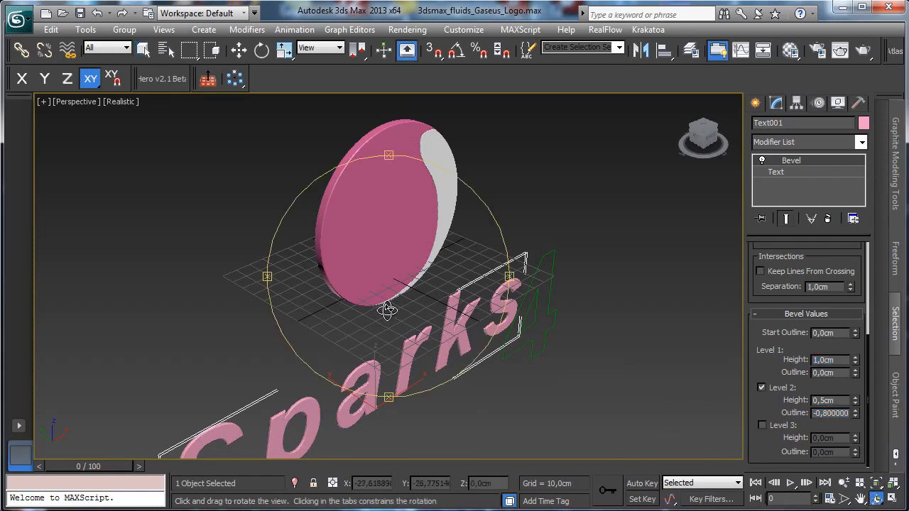
drag(387, 310, 352, 284)
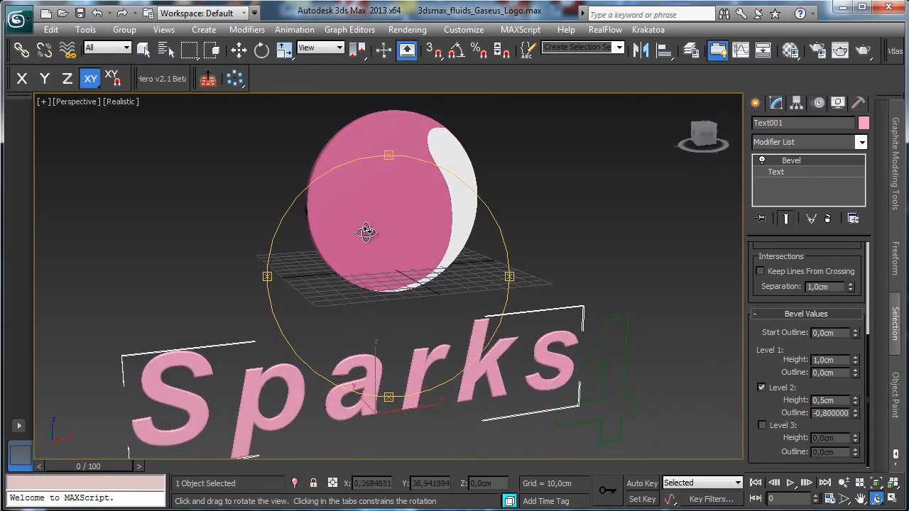
click(144, 50)
click(605, 352)
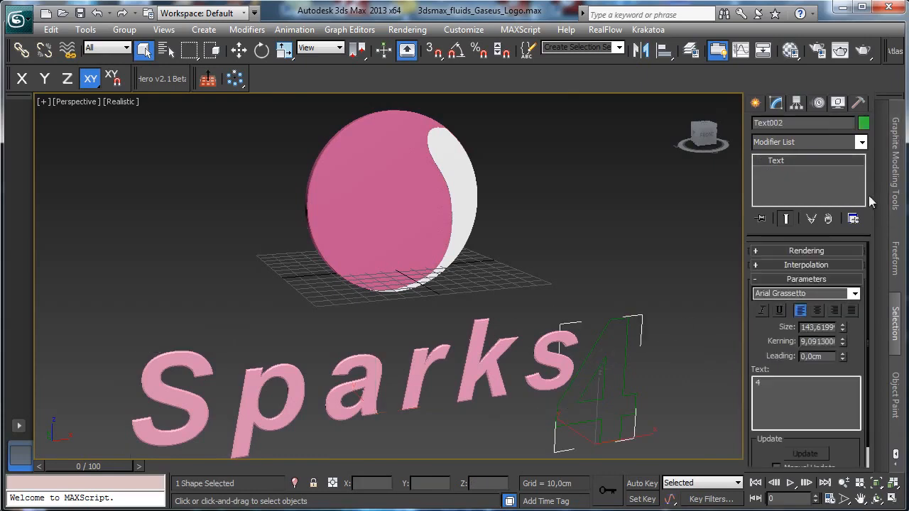
click(860, 143)
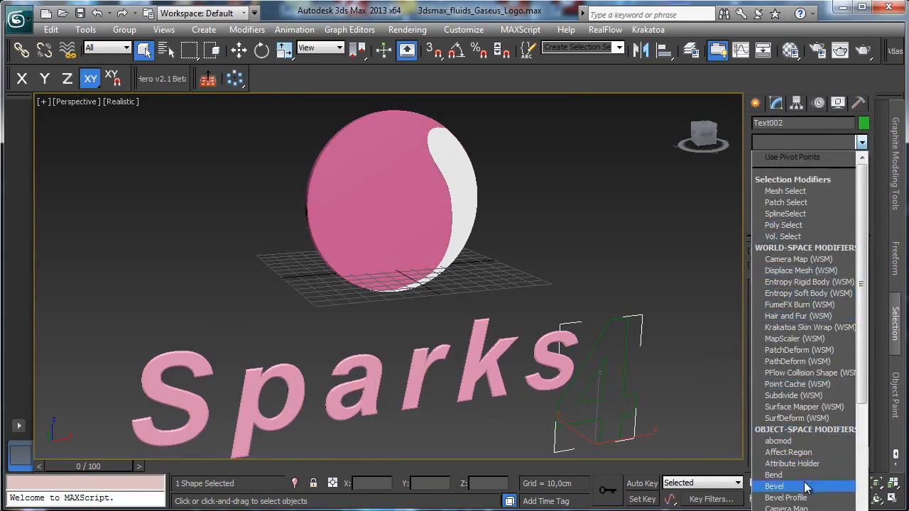
click(775, 486)
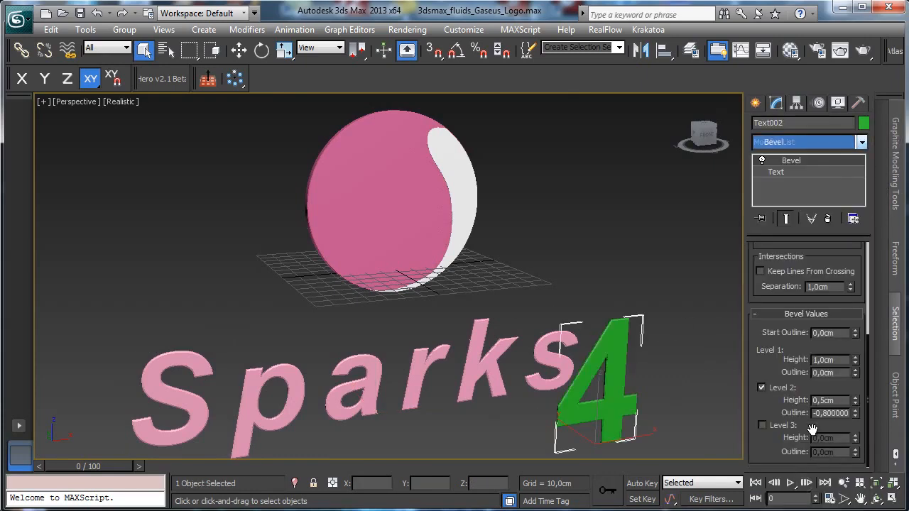
Set the number 4's Level 1 bevel height to 5 cm
click(838, 400)
click(838, 360)
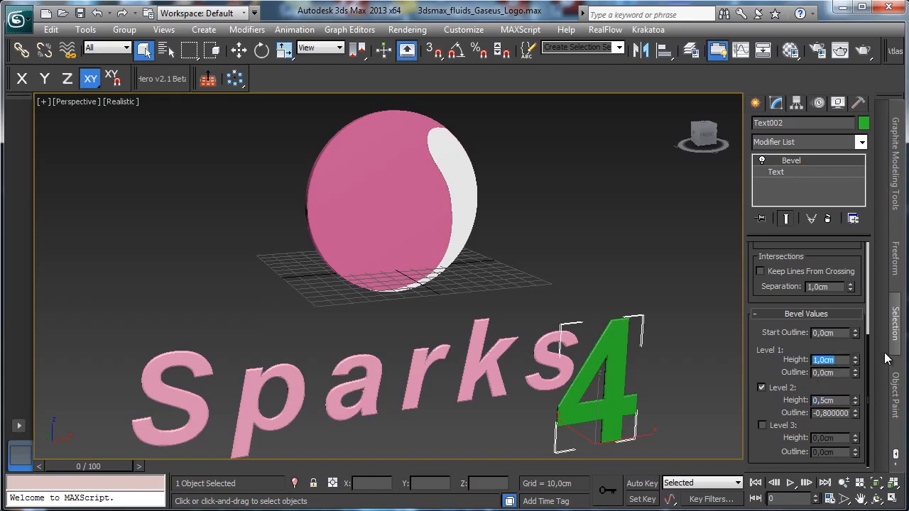
text(5)
key(Return)
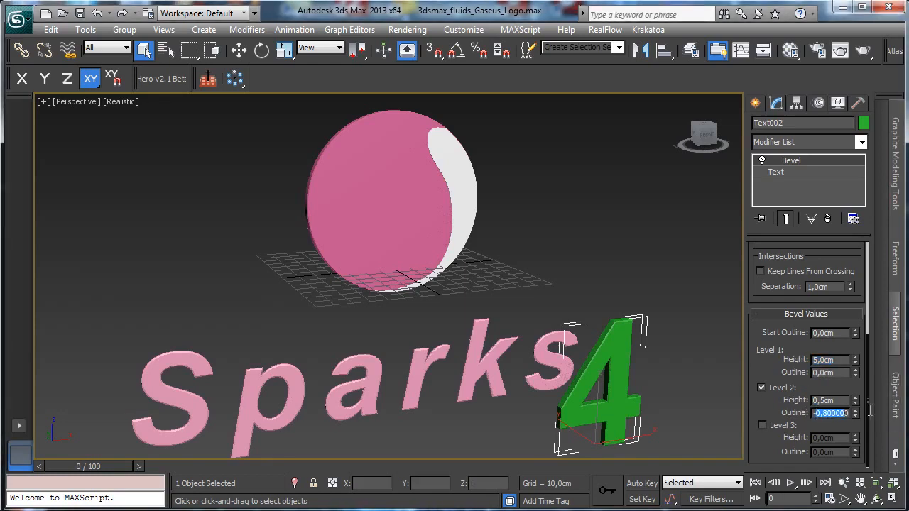
Set the number 4's Level 2 bevel outline to -1,5 cm and its Level 1 height to 10 cm
text(-1,5)
key(Return)
double_click(827, 360)
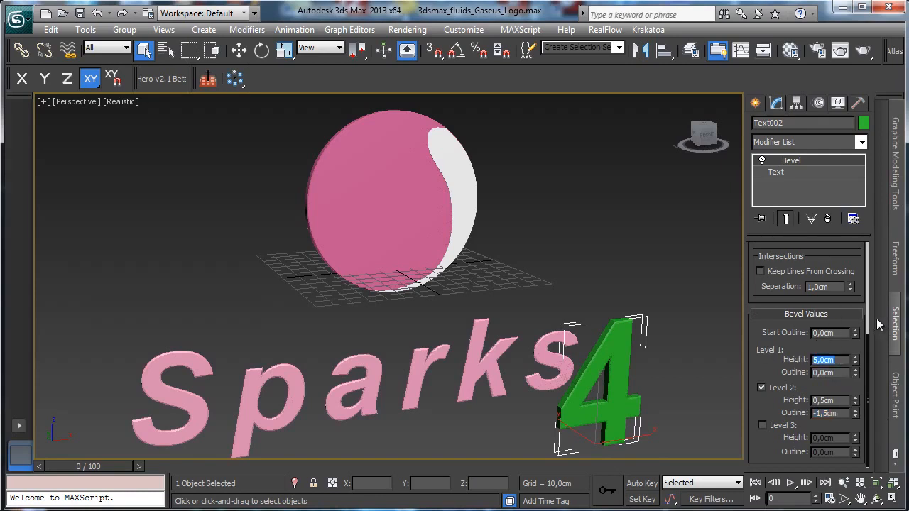
text(10)
key(Return)
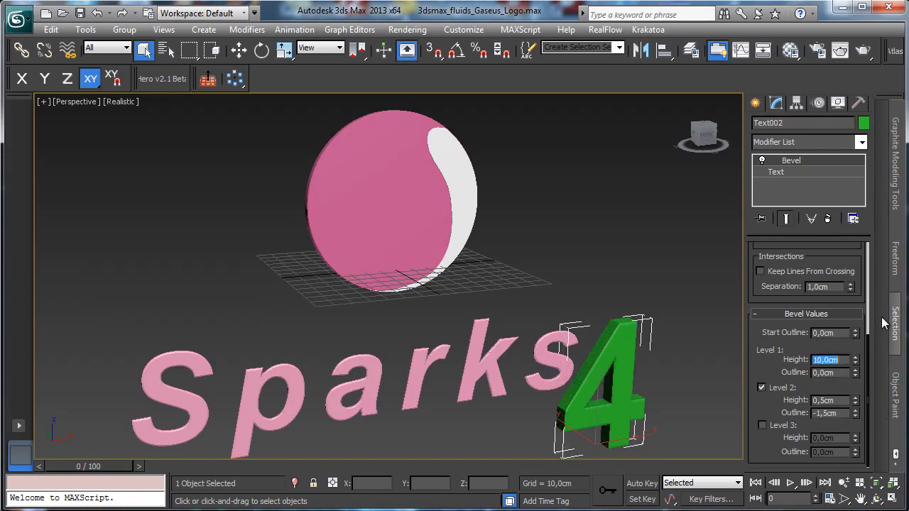
Move the number 4 slightly backward along the Y axis relative to the Sparks lettering and return to a frontal Perspective view
click(878, 499)
drag(421, 335, 386, 404)
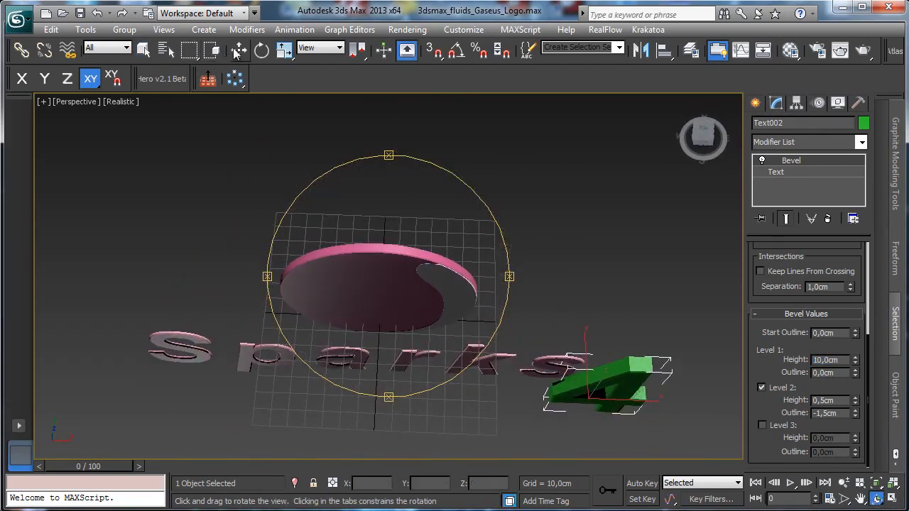
click(238, 50)
drag(584, 353, 589, 348)
click(875, 499)
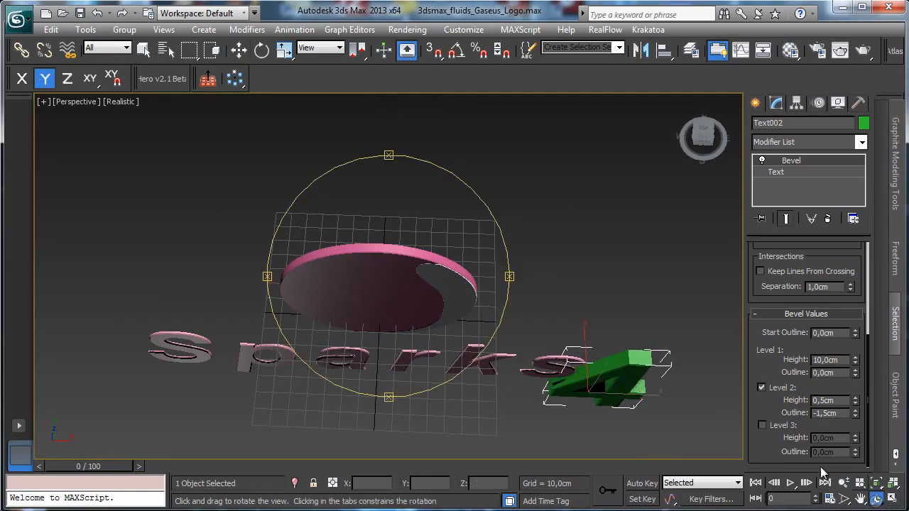
drag(416, 291, 442, 203)
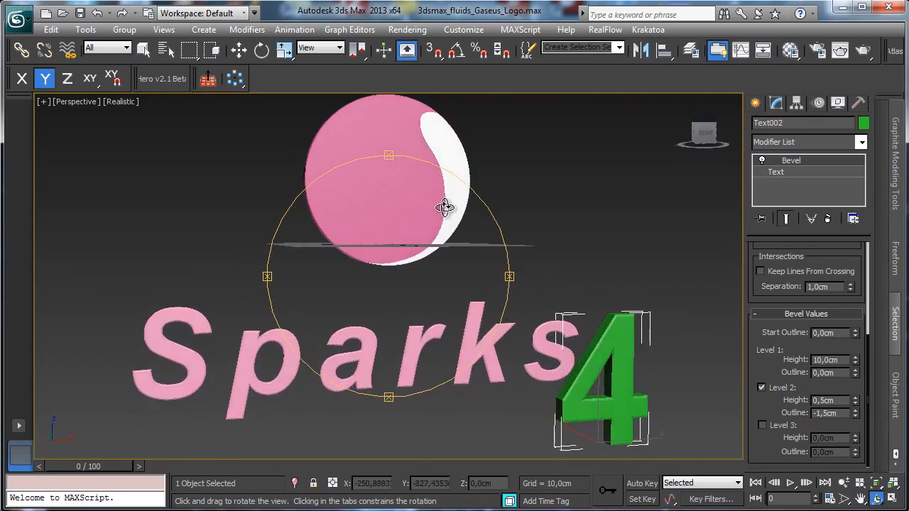
click(143, 48)
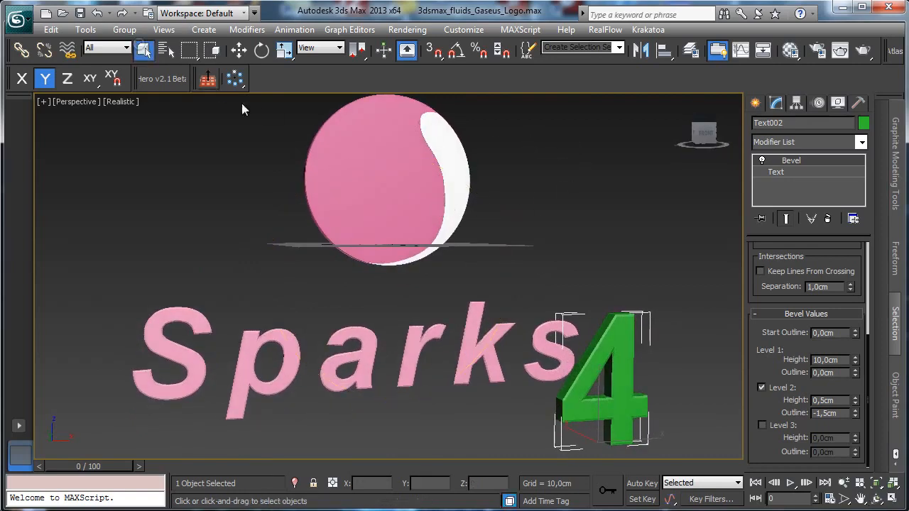
Restore the four-viewport layout and place a Standard Free camera in the Front view, just below the circle's centre
click(893, 499)
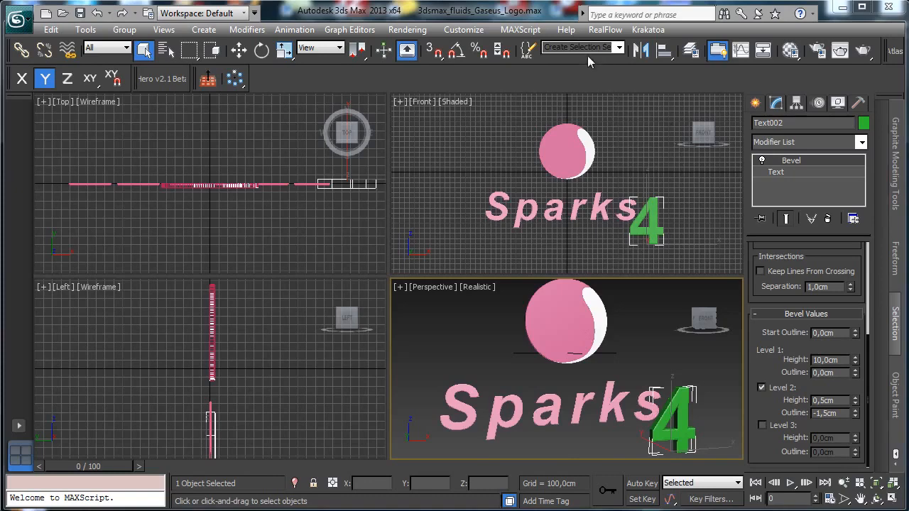
click(754, 103)
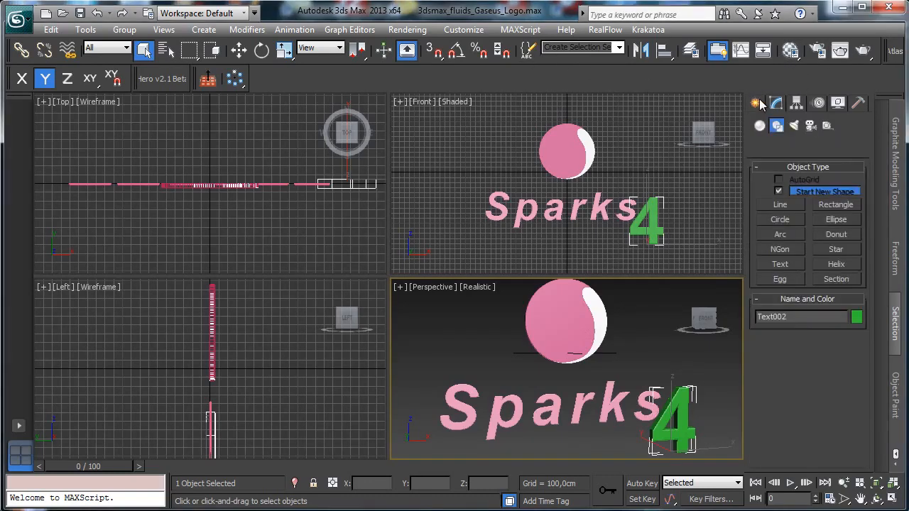
click(810, 125)
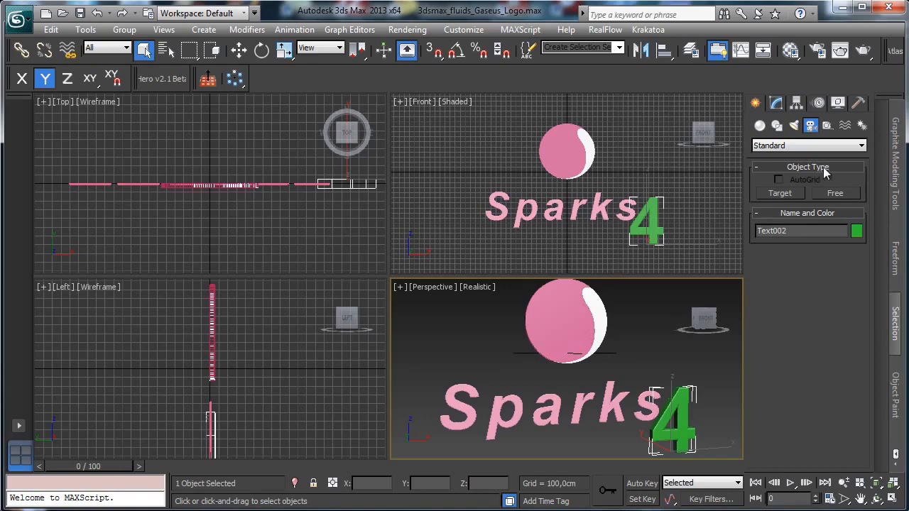
click(831, 193)
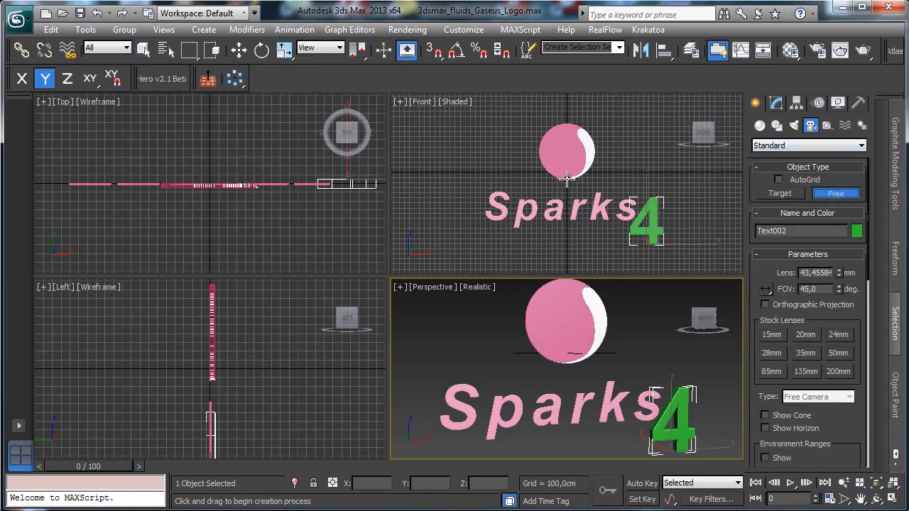
click(566, 179)
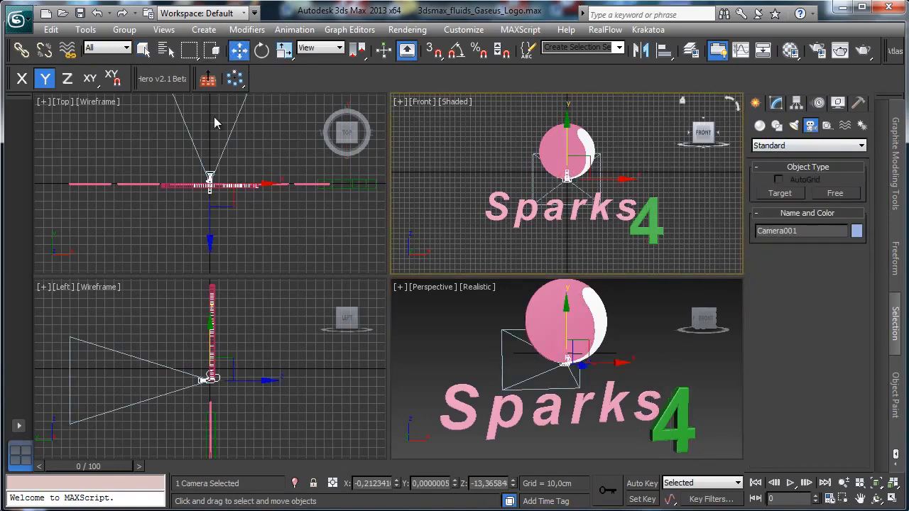
Show the new camera's view in place of Perspective and pull the camera back in the Top view to about Y -592 cm
click(238, 50)
right_click(446, 318)
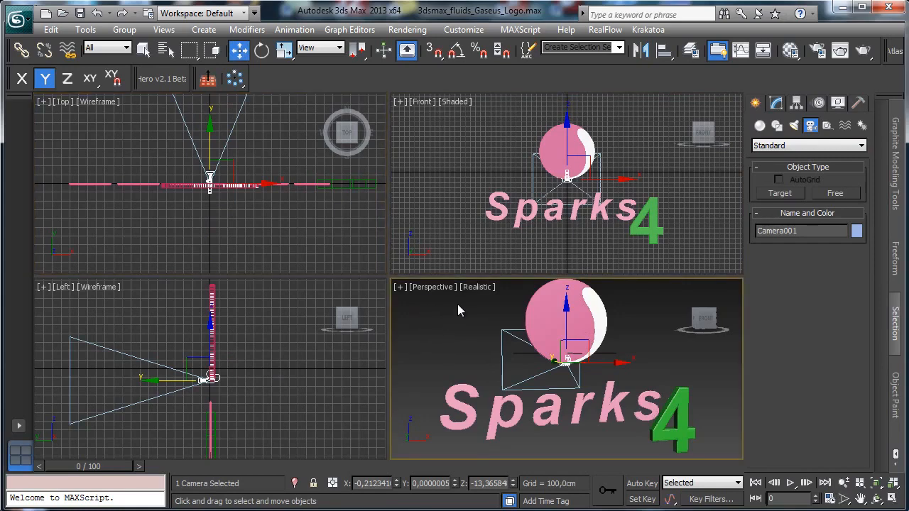
key(c)
drag(211, 147, 191, 417)
scroll(455, 389, down, 8)
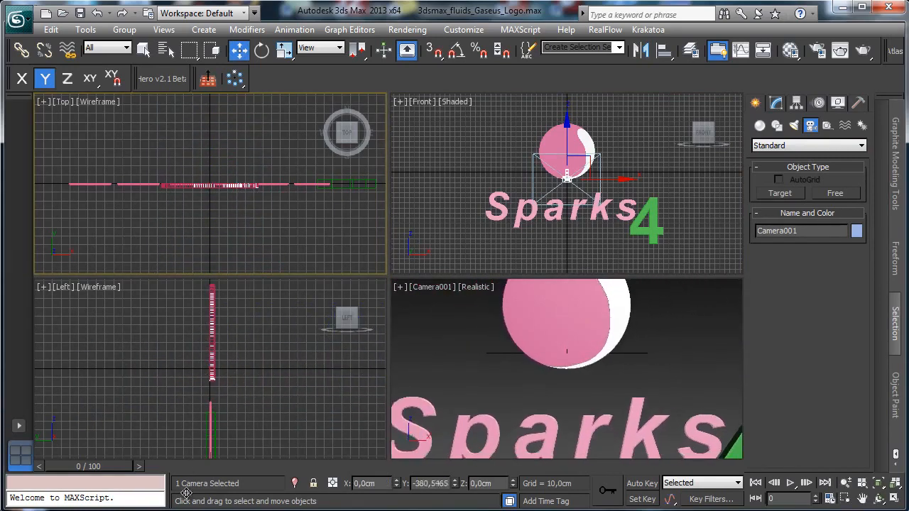
right_click(455, 390)
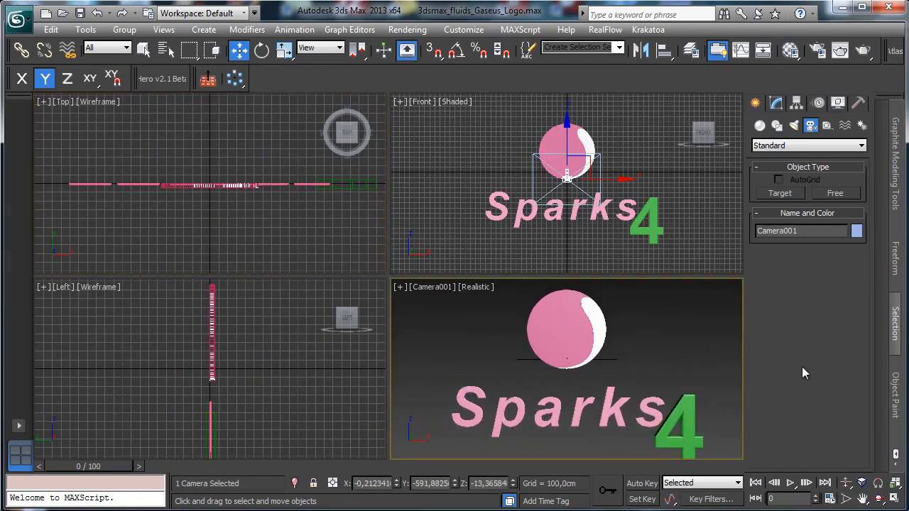
Show safe frames in the camera view and set the render output size to HDTV (video), 1920 x 1080
click(451, 288)
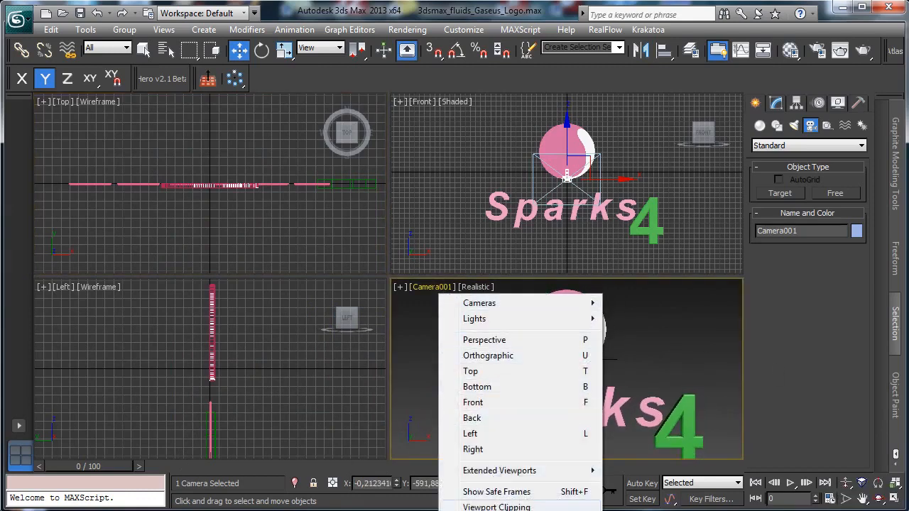
click(518, 491)
click(816, 50)
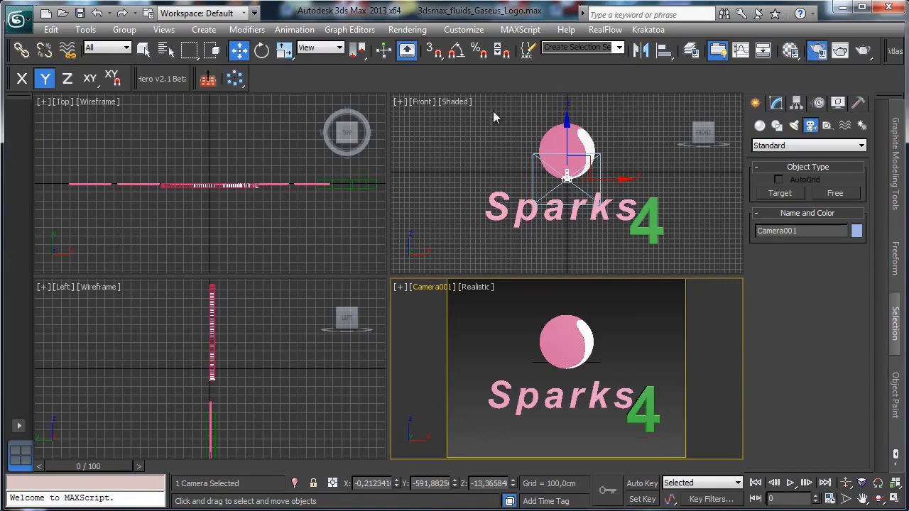
drag(134, 126, 194, 38)
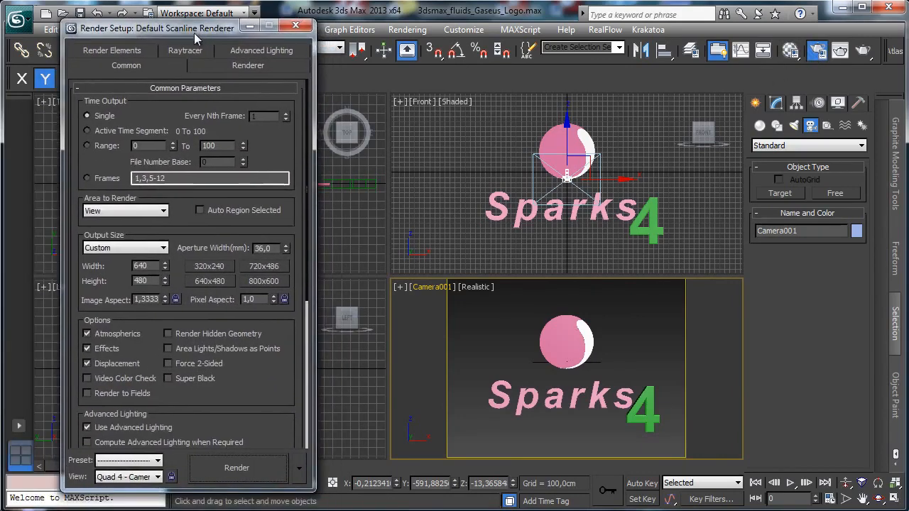
click(139, 252)
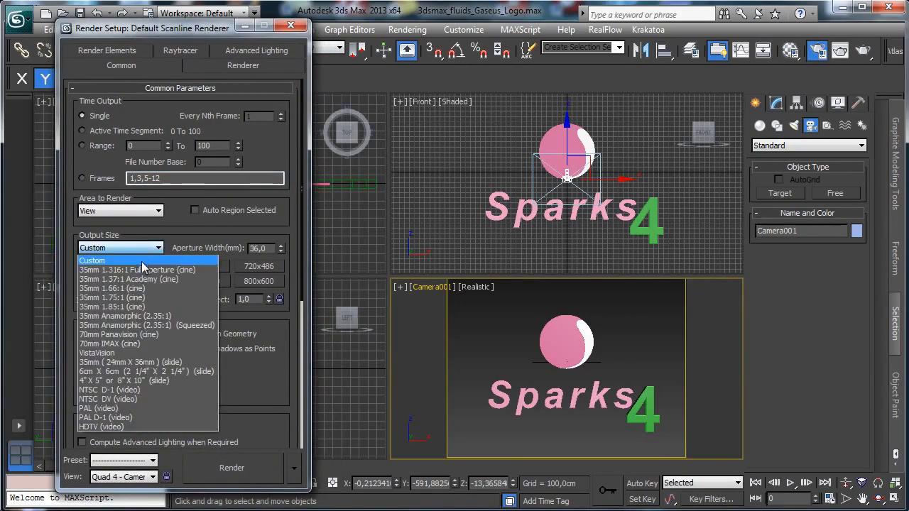
click(137, 415)
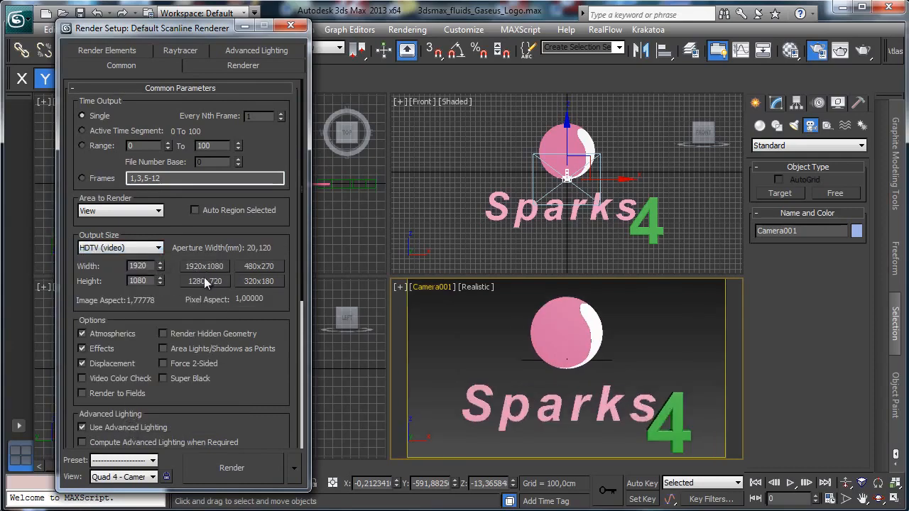
click(290, 26)
Dolly the camera back to about Y -681 cm for more margin around the logo
click(845, 483)
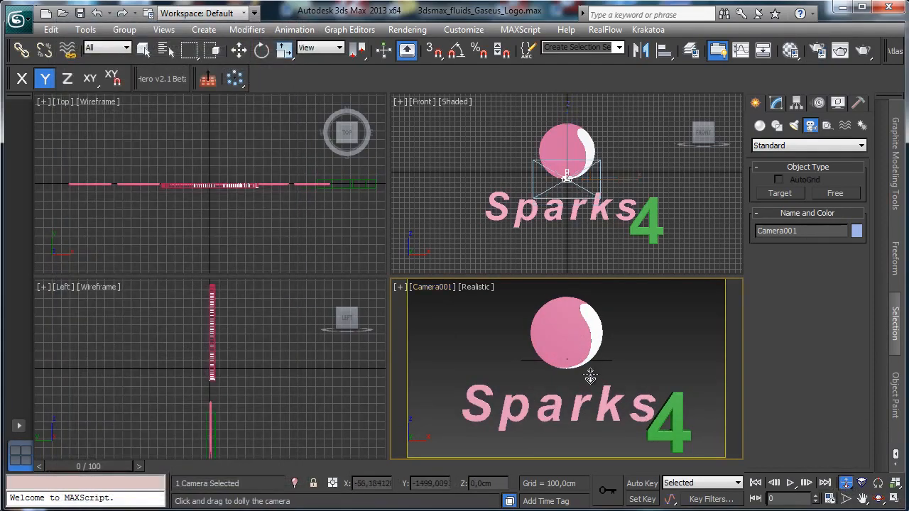
drag(588, 374, 588, 417)
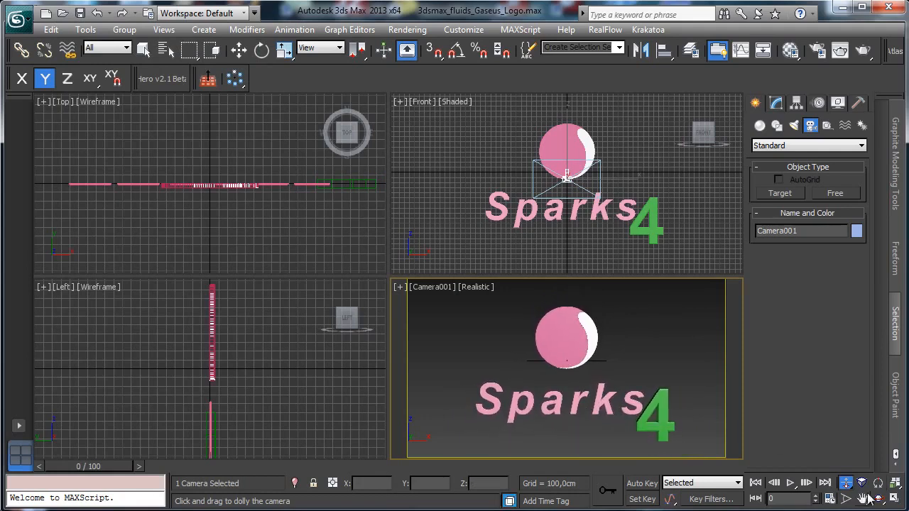
Raise the Sparks text about 27 cm along Z, closer to the circle
click(239, 49)
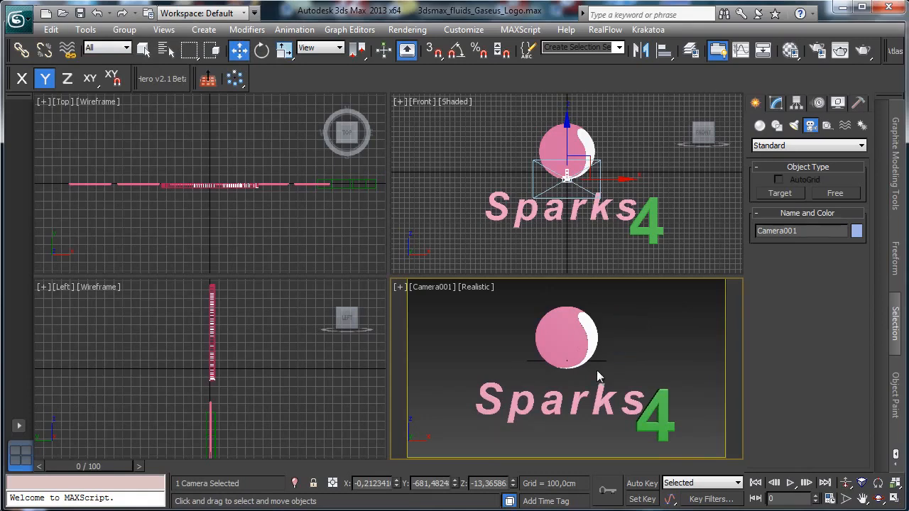
click(605, 399)
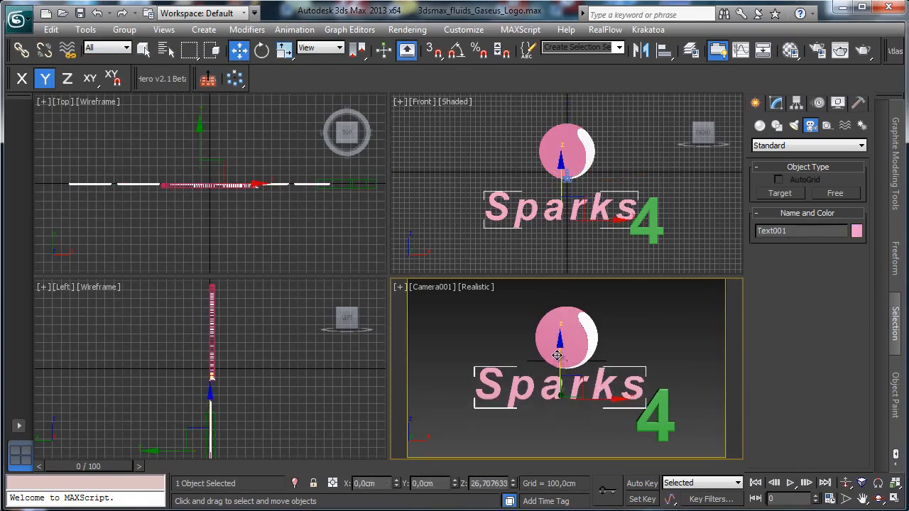
key(F7)
Move the number 4 about 32 cm up and 9 cm left in the ZX plane, closer to the Sparks lettering, and deselect it
click(671, 414)
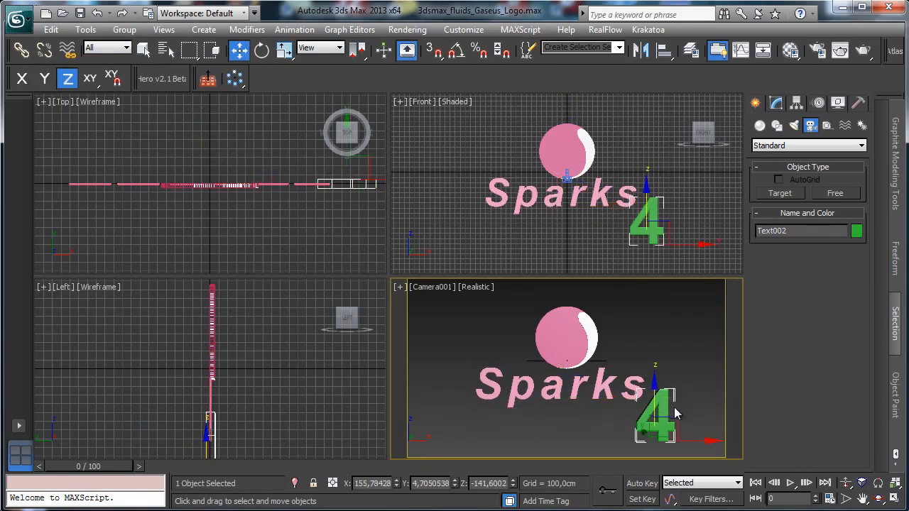
key(F8)
drag(675, 414, 666, 401)
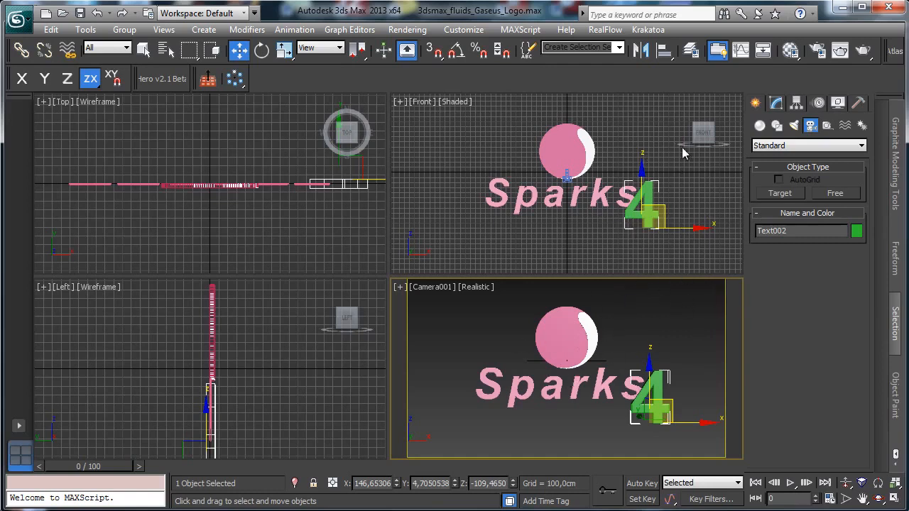
click(621, 149)
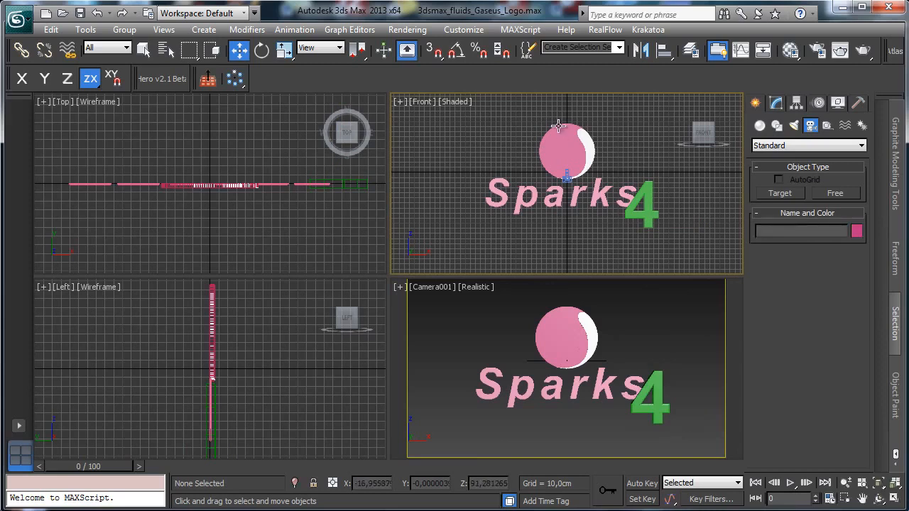
click(450, 325)
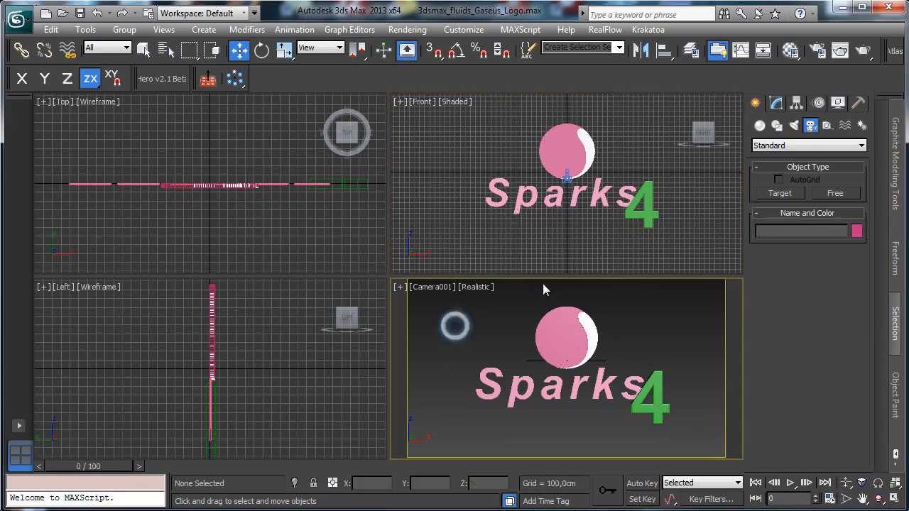
Create a plane VRayLight in the Top view in front of the logo, with half-sizes of about 15.4 by 11.3 cm
click(793, 125)
click(793, 145)
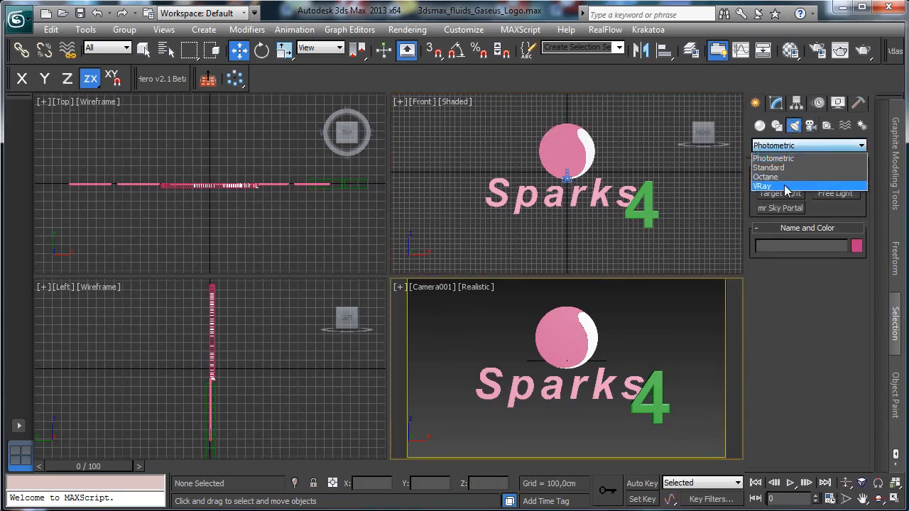
click(788, 188)
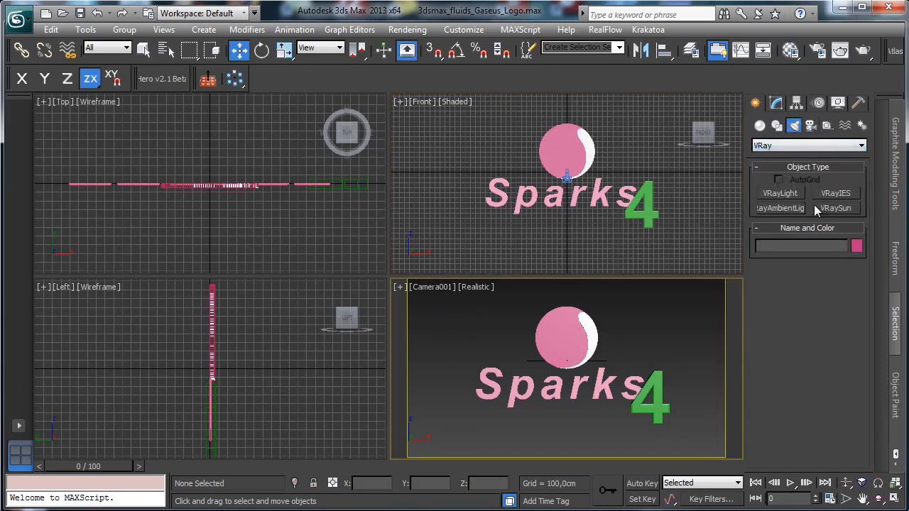
click(779, 193)
click(237, 218)
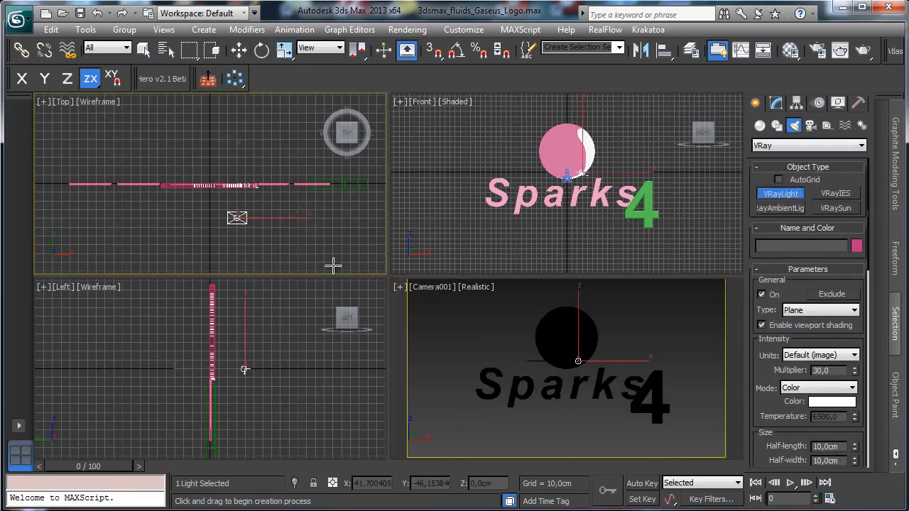
right_click(455, 334)
Change the VRayLight's type to Dome and move it in the Top view to about X 181, Y -53 cm, beside the number 4
click(776, 103)
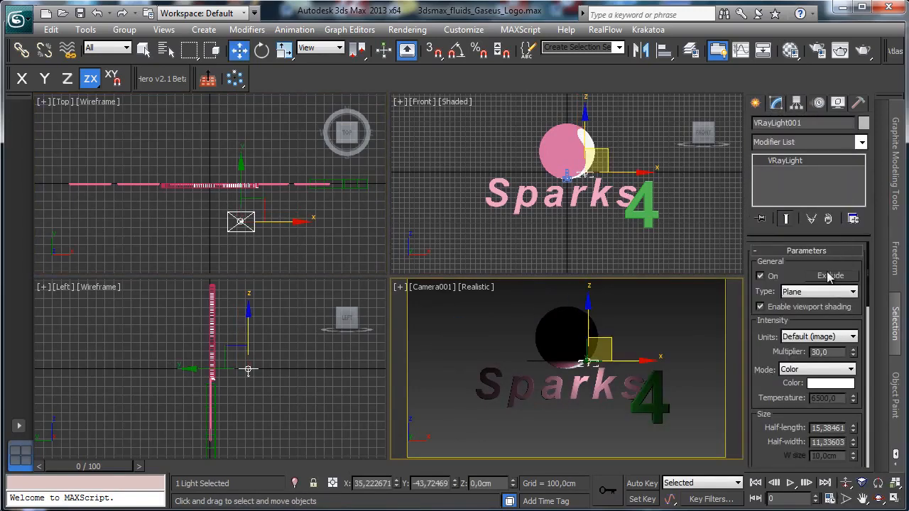
click(824, 292)
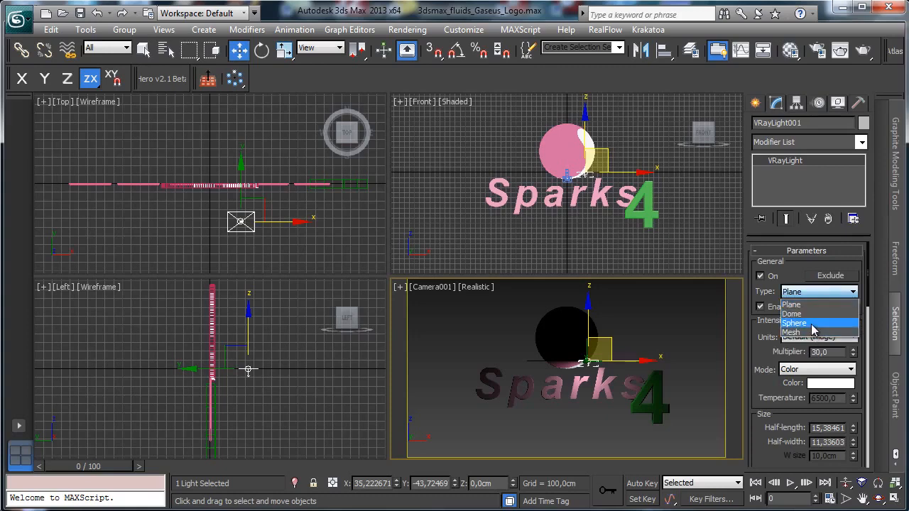
click(813, 314)
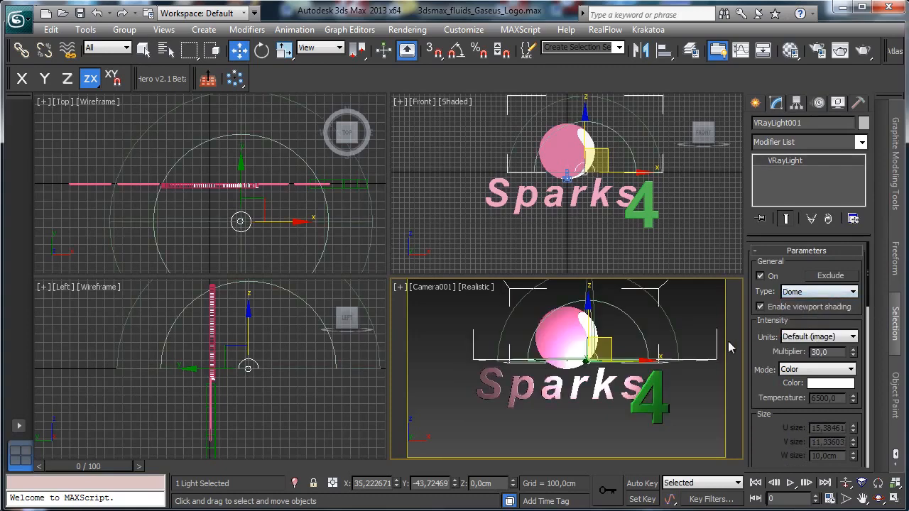
right_click(241, 186)
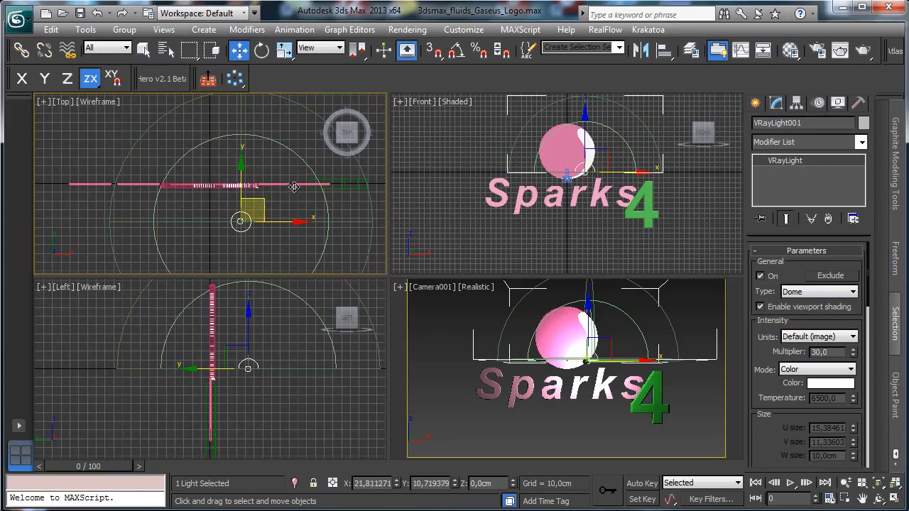
drag(294, 187, 380, 218)
right_click(487, 321)
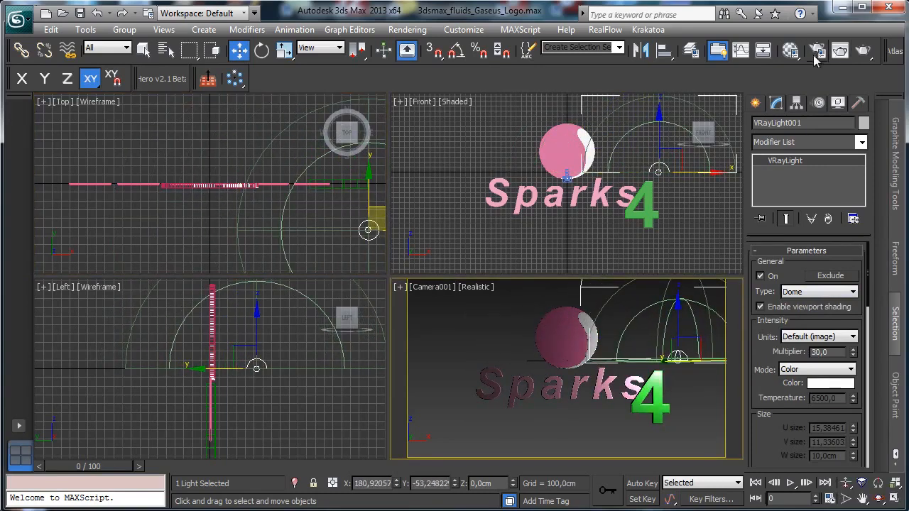
Assign V-Ray Adv 2.30.01 as the production renderer in Render Setup
click(817, 50)
scroll(259, 206, down, 5)
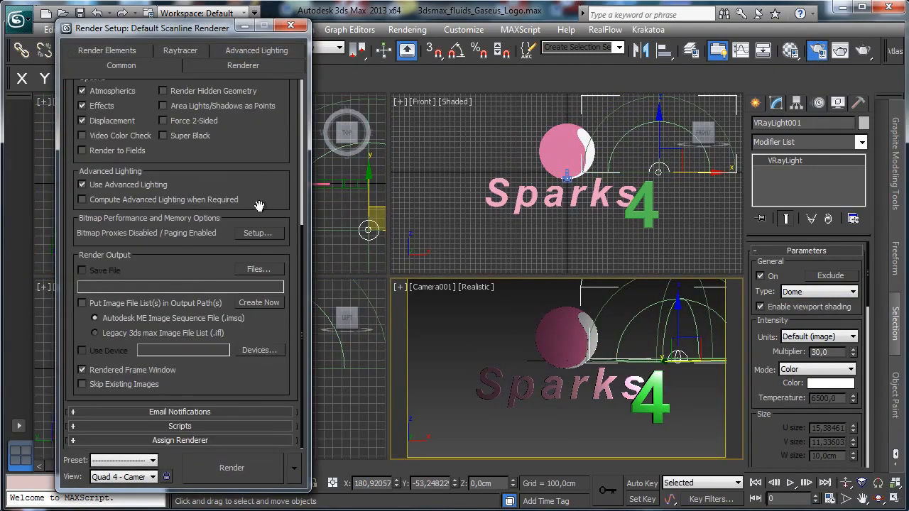
click(254, 439)
click(260, 377)
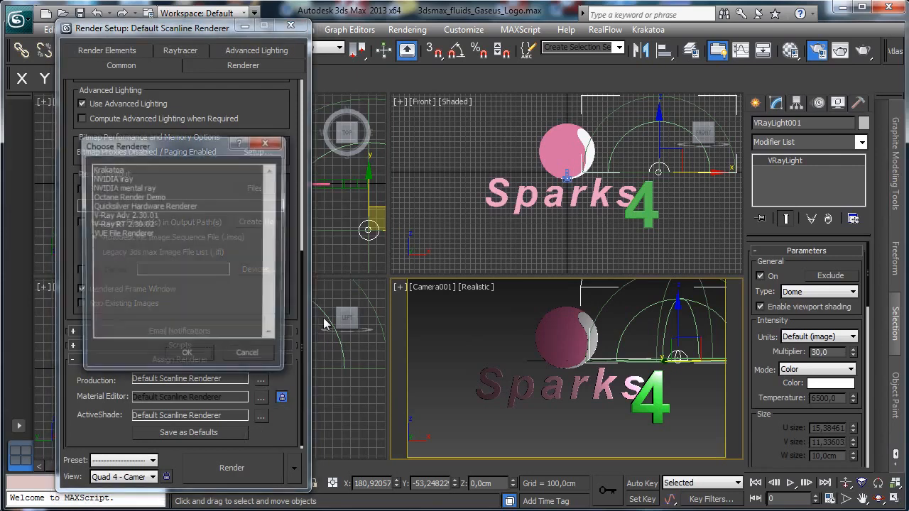
double_click(135, 216)
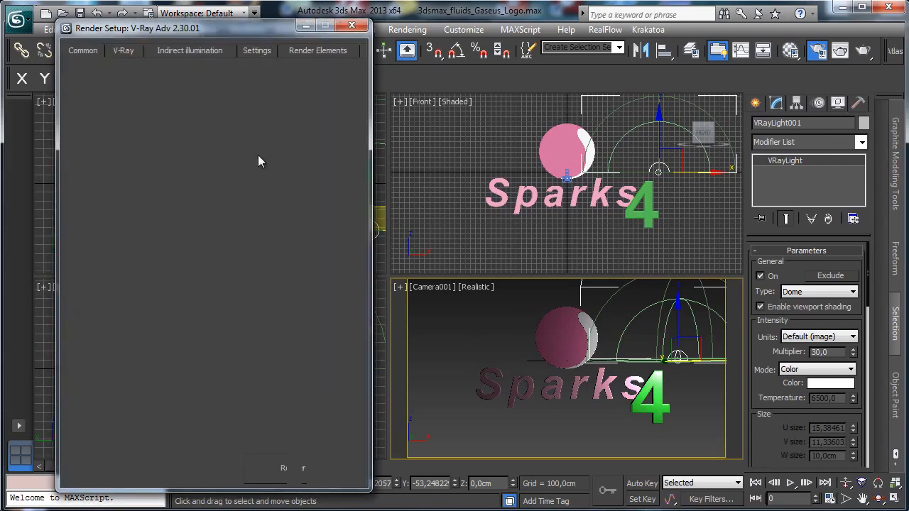
In the V-Ray System settings, edit the dynamic memory limit and set the render region X size to 24
click(170, 51)
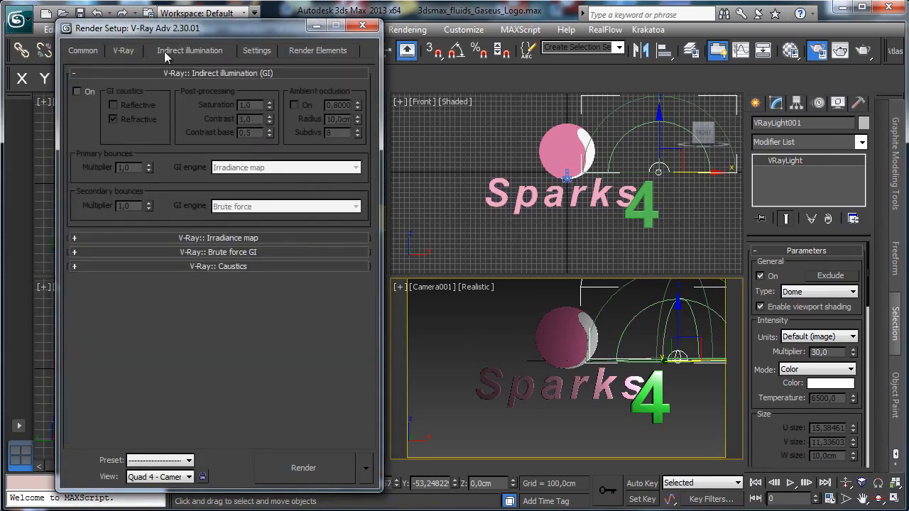
click(124, 50)
click(238, 50)
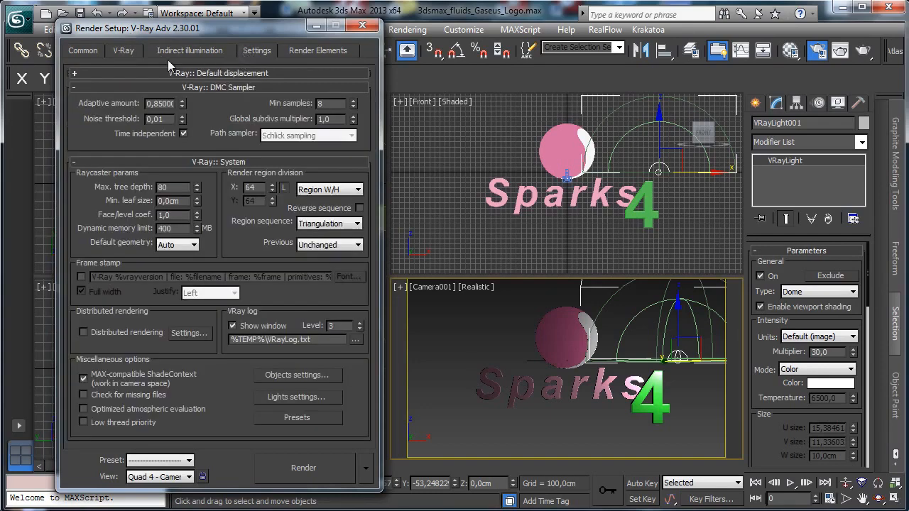
double_click(179, 228)
key(Return)
double_click(260, 187)
text(24)
key(Return)
Set the render output width to 720 pixels in the HDTV (video) output size
click(125, 51)
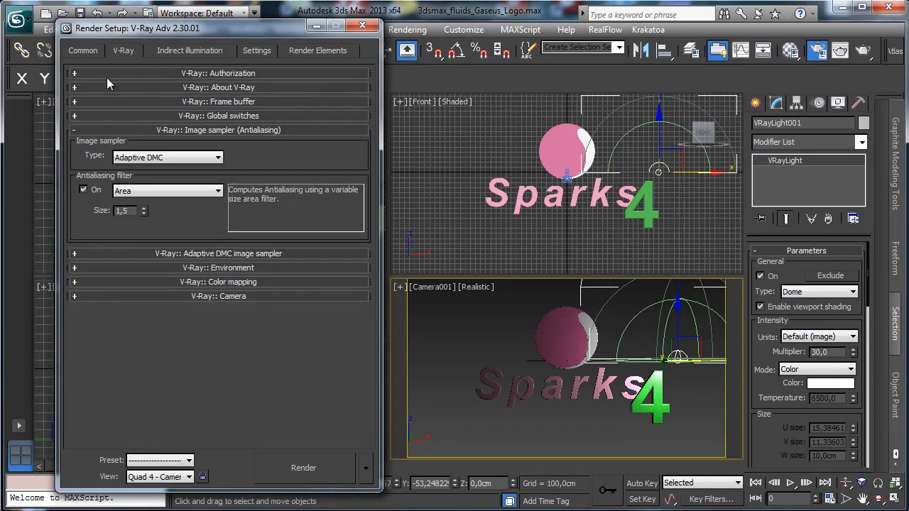
click(84, 50)
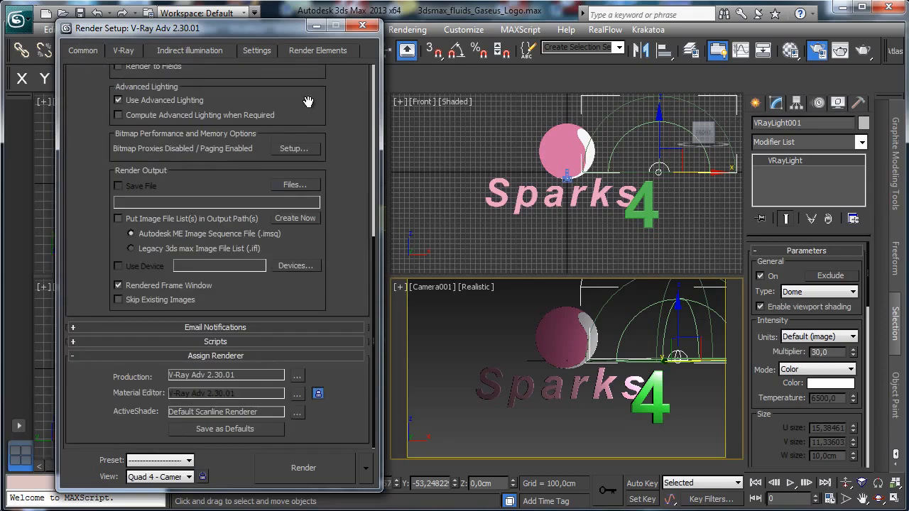
scroll(224, 255, up, 5)
double_click(176, 218)
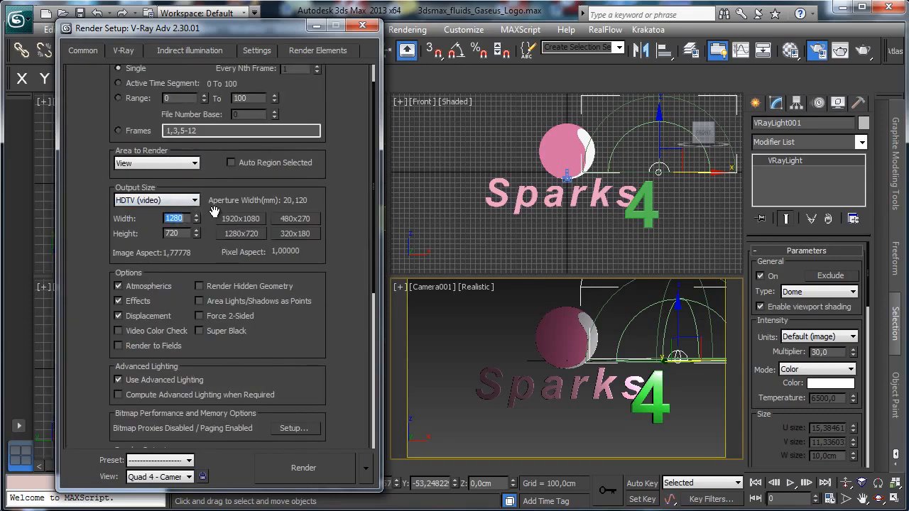
text(720)
key(Return)
Render the Camera001 view, collapse the extended frame buffer controls, and close the render window and Render Setup
click(304, 467)
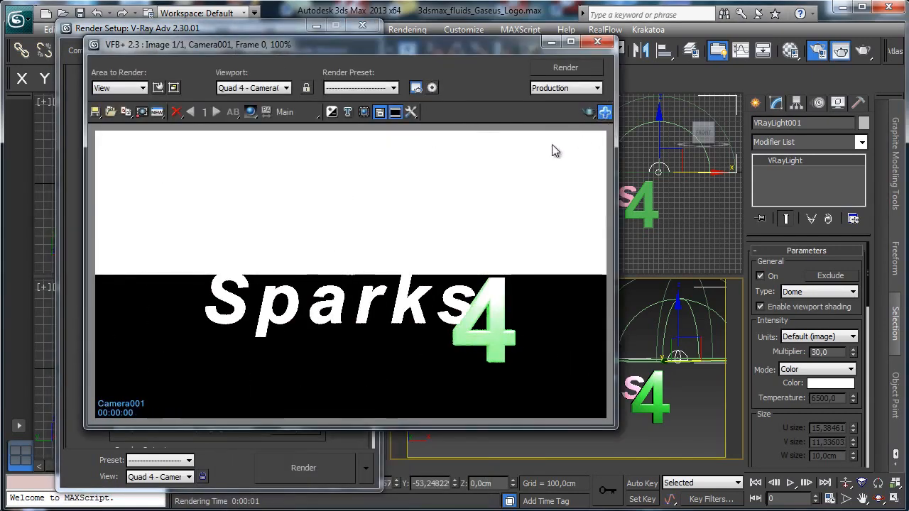
click(604, 113)
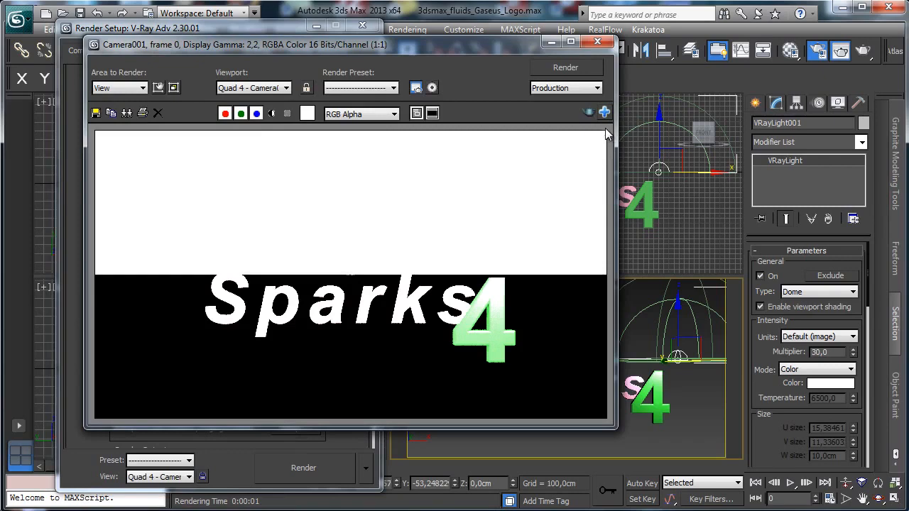
click(363, 27)
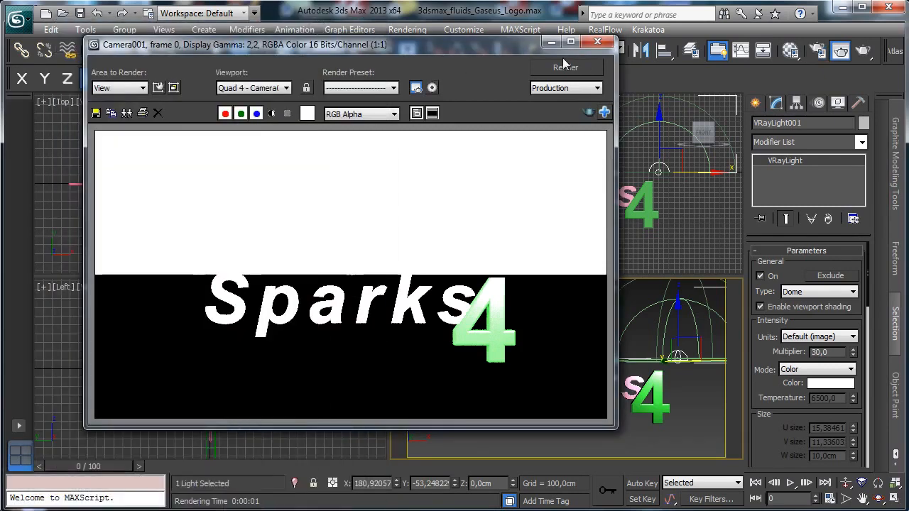
click(597, 42)
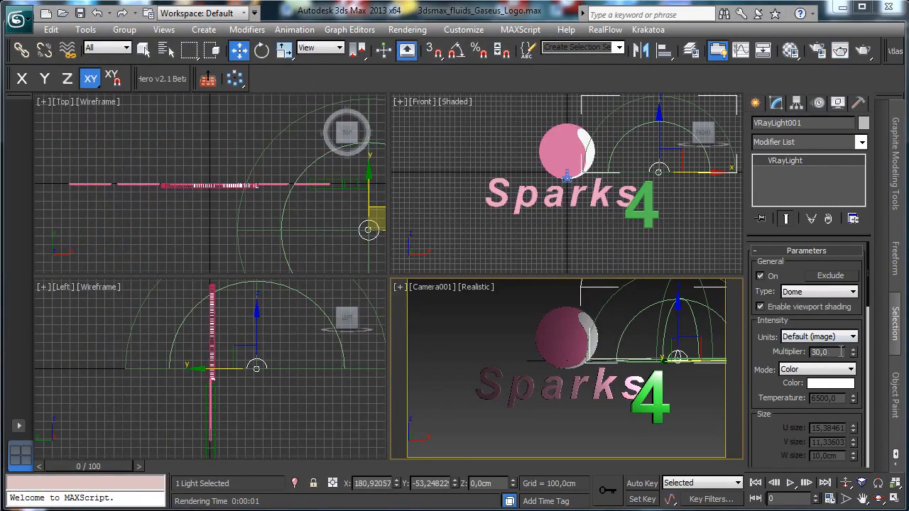
Set the dome light's intensity multiplier to 1 and switch the Camera001 viewport display to Shaded
double_click(841, 352)
text(1)
key(Return)
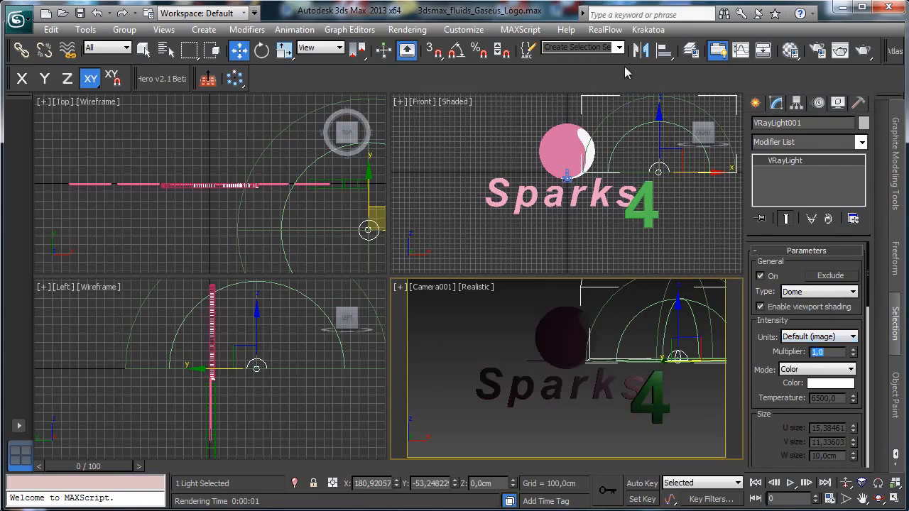
click(475, 287)
click(500, 317)
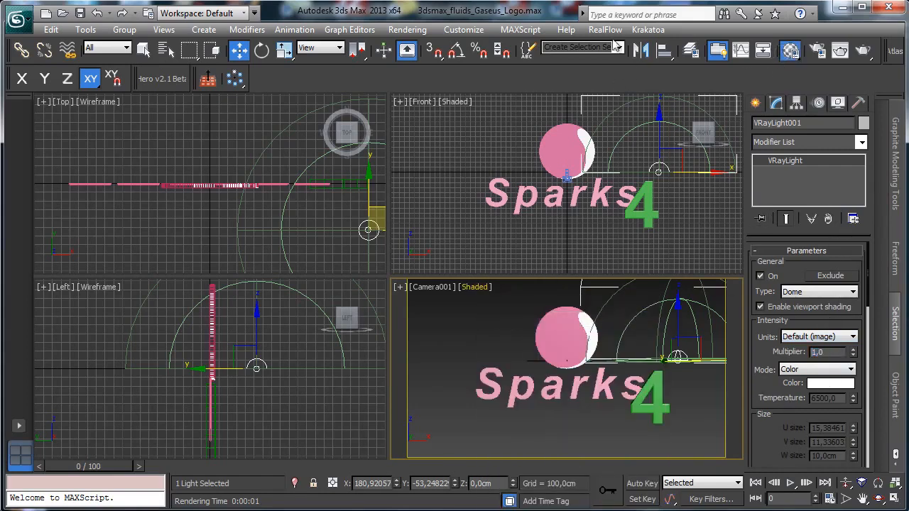
Open the Material Editor and rename the first material slot as hdri
key(m)
drag(201, 96, 161, 33)
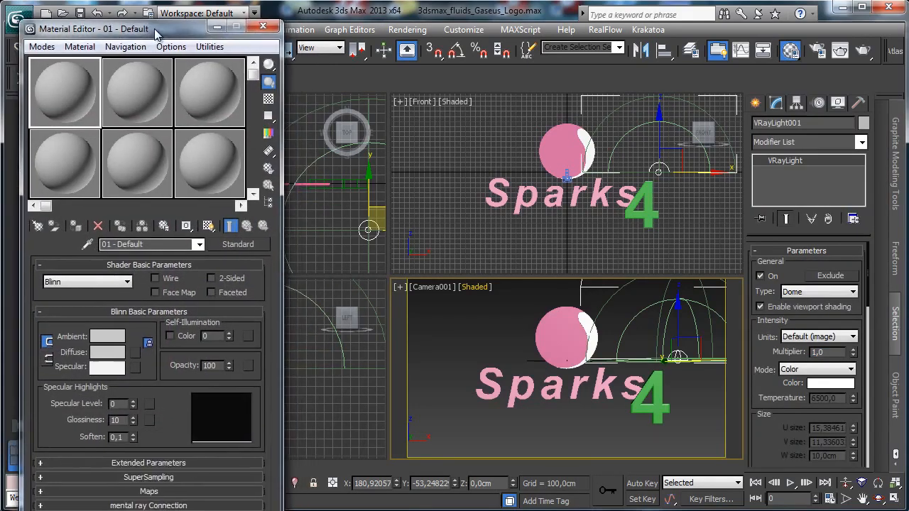
click(150, 243)
text(hd)
key(Return)
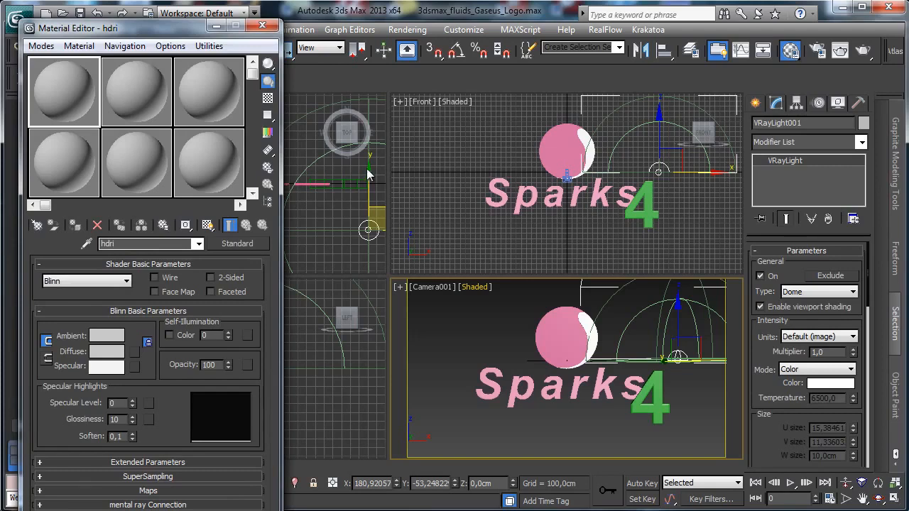
Assign a VRayHDRI map to the hdri material's diffuse channel, loading the 33,550 KB SpheronVR image from E:\Maps\HDRI
click(133, 354)
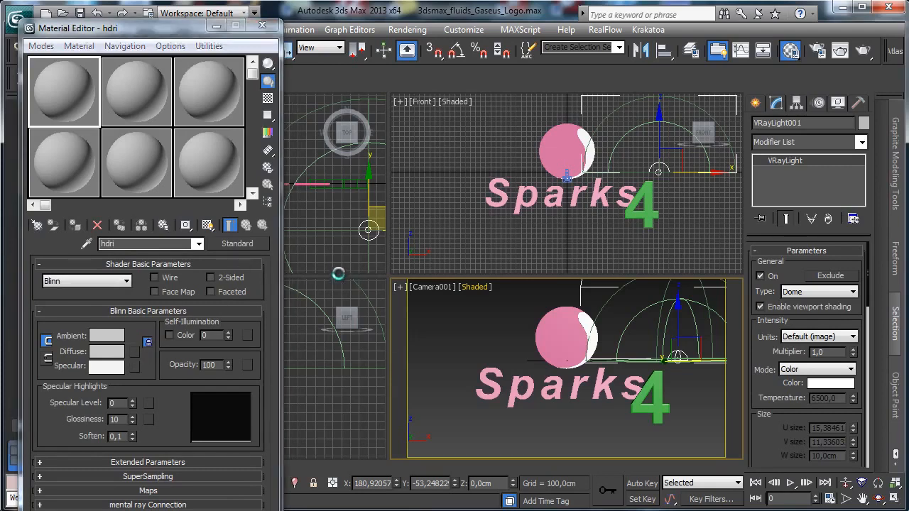
drag(522, 172, 535, 430)
double_click(163, 318)
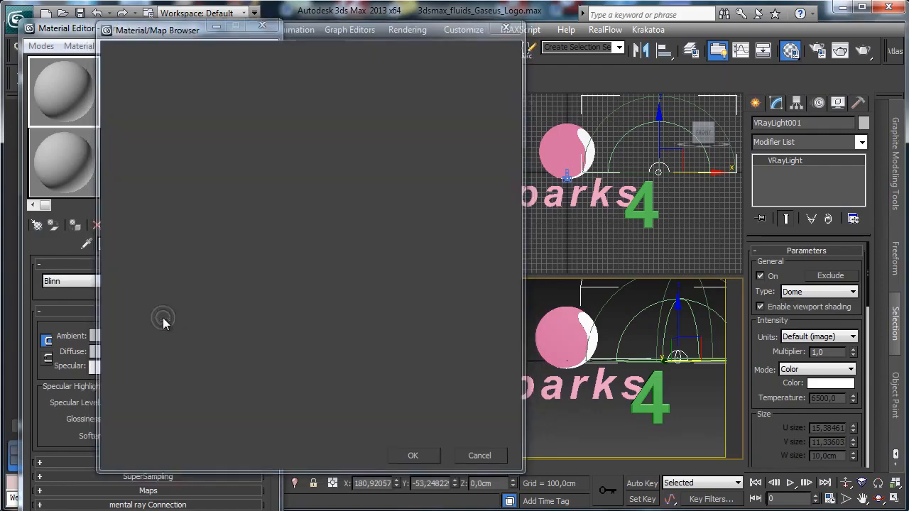
click(193, 331)
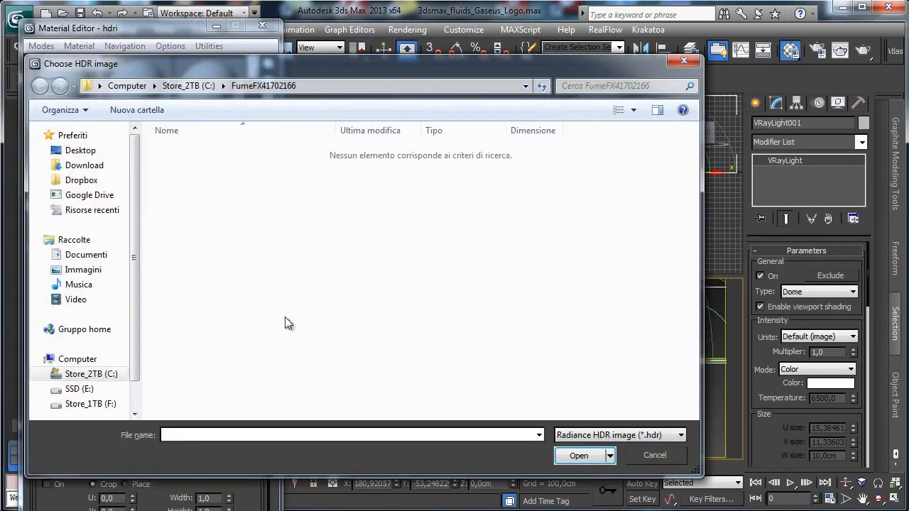
click(91, 389)
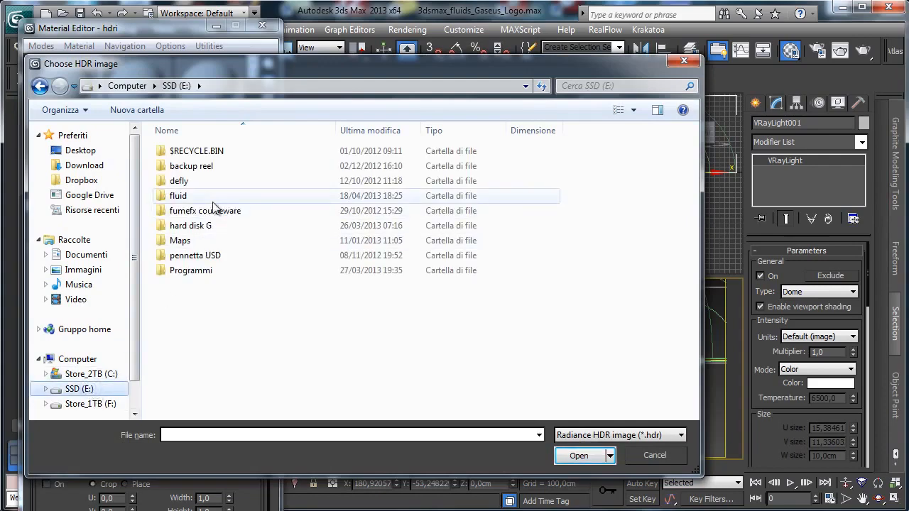
double_click(207, 240)
double_click(223, 237)
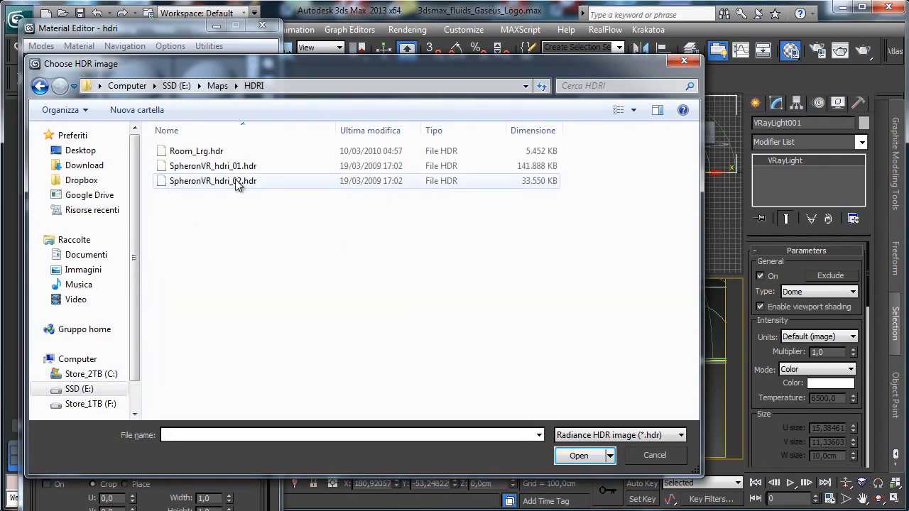
double_click(375, 182)
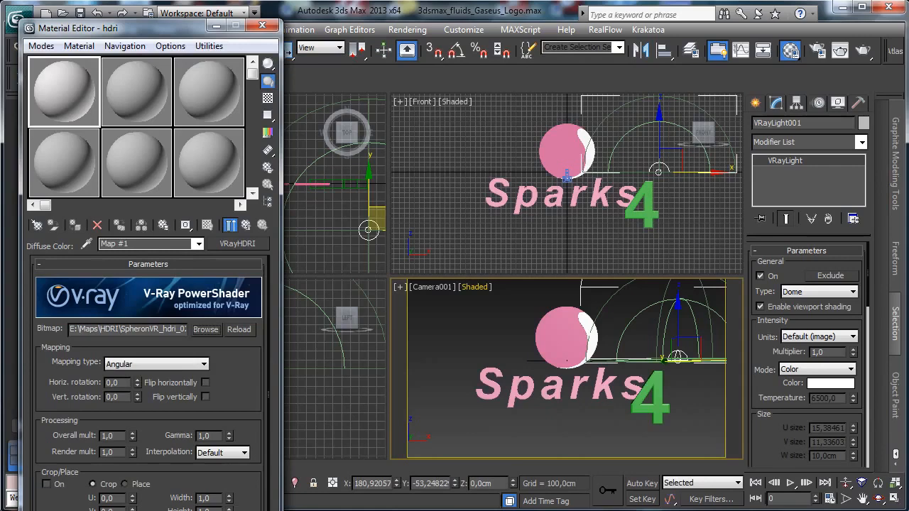
Set the VRayHDRI map's mapping type to Spherical
mouse_move(229, 391)
mouse_down()
mouse_move(238, 308)
mouse_move(236, 391)
mouse_up()
click(167, 366)
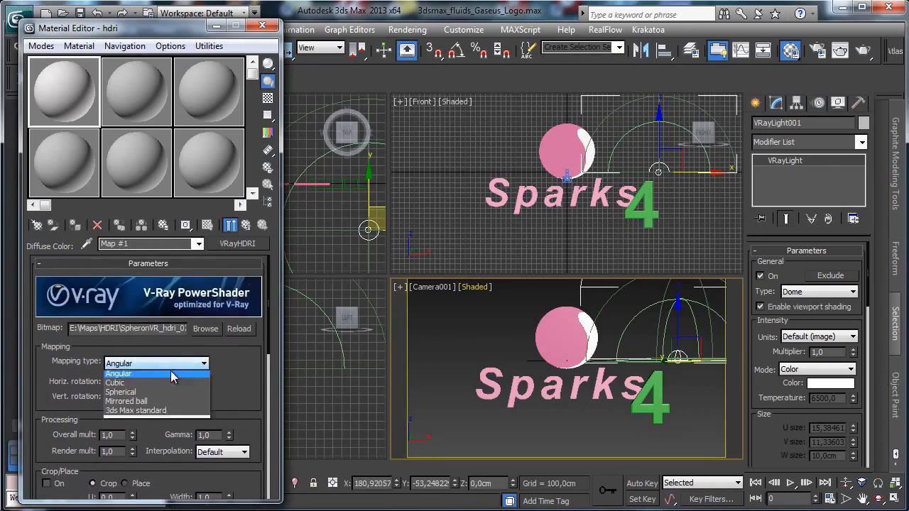
click(142, 391)
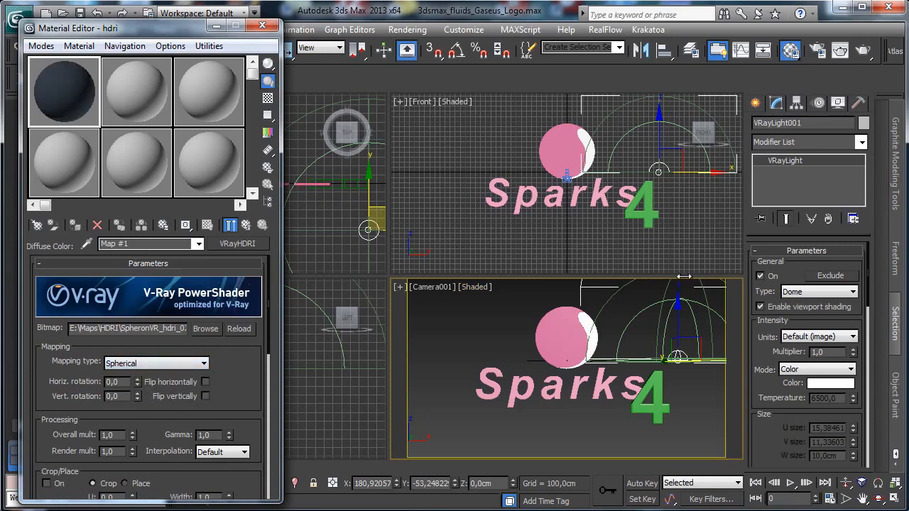
Make the dome light invisible and assign the VRayHDRI map from the Material Editor as its texture
drag(763, 378, 754, 179)
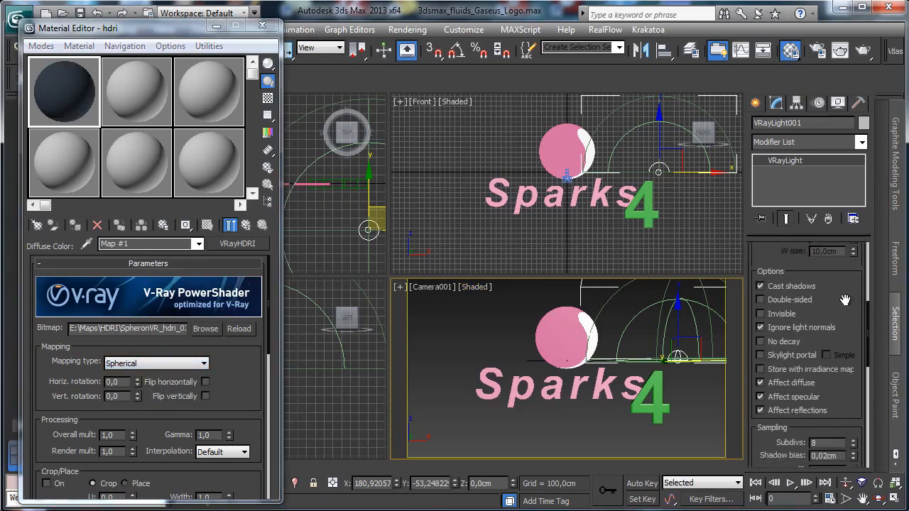
scroll(844, 299, down, 2)
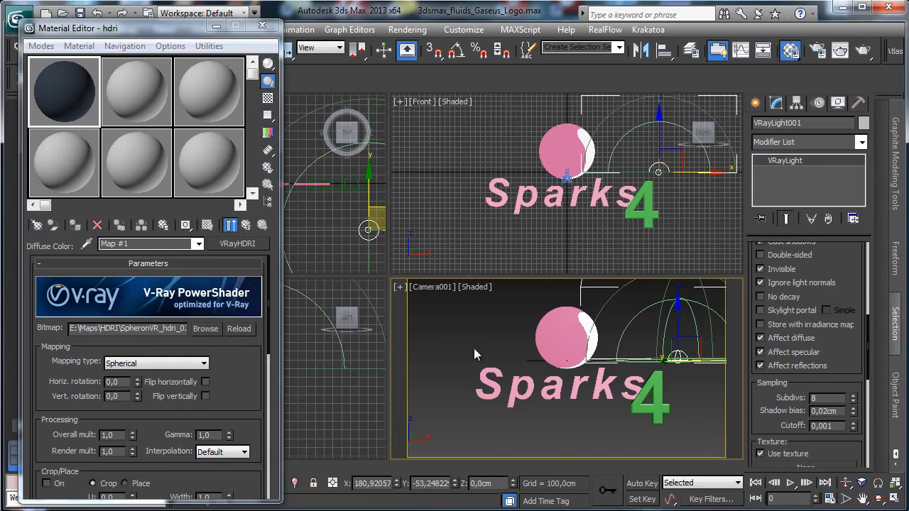
drag(845, 355, 829, 242)
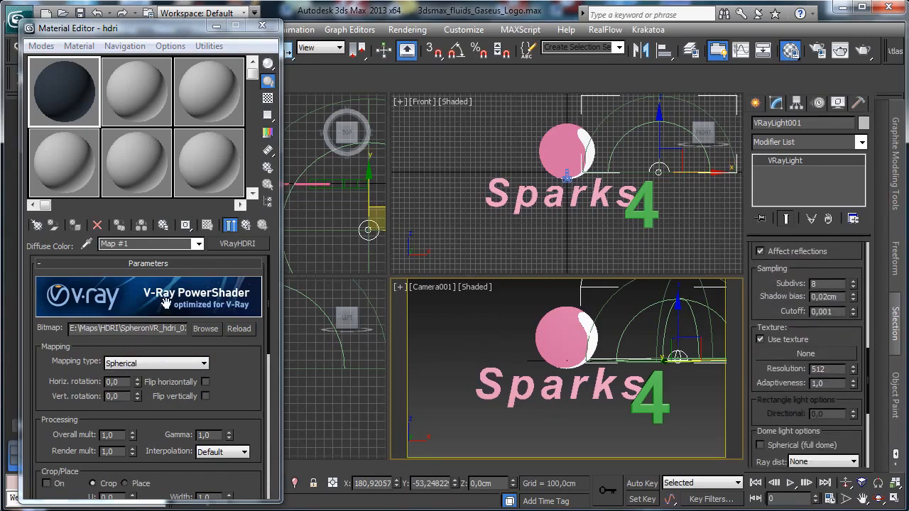
drag(823, 354, 822, 353)
click(422, 302)
Set the dome light's texture resolution to 2048 and enable the Spherical (full dome) option
double_click(824, 368)
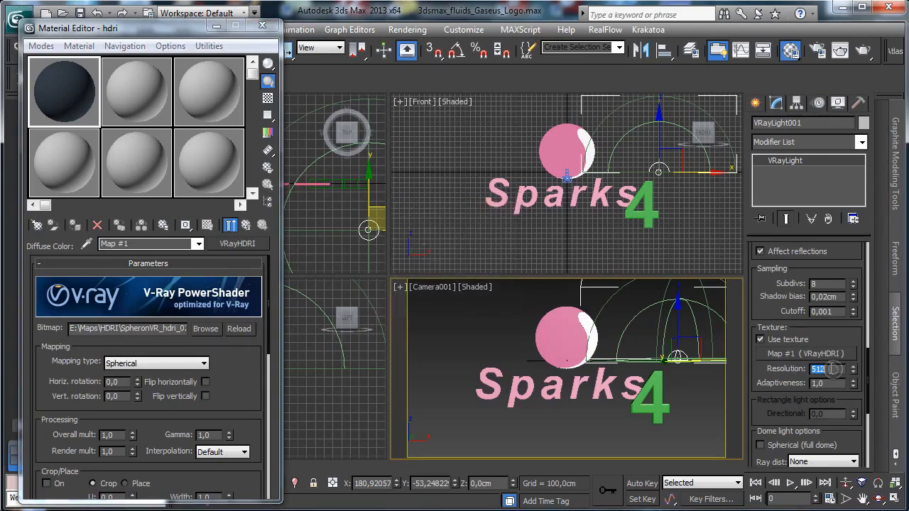
text(2048)
scroll(775, 398, down, 5)
click(775, 353)
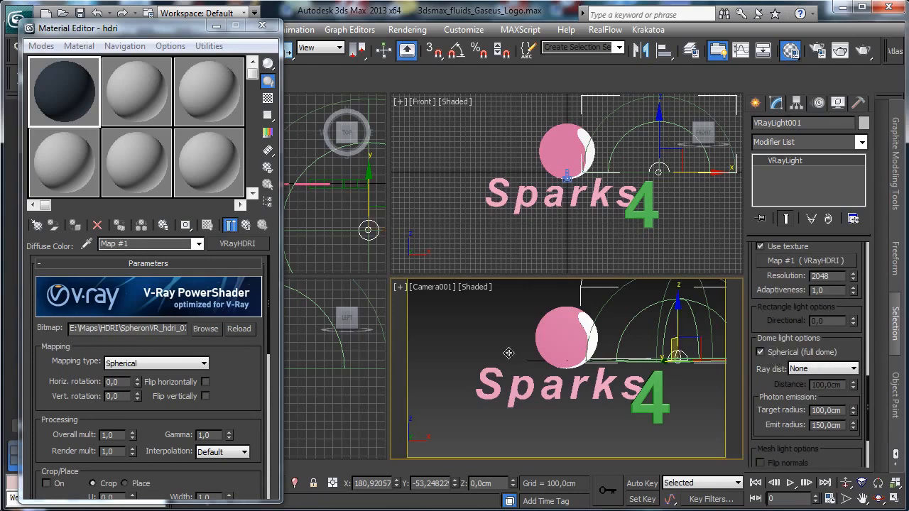
Render the camera view with the HDRI lighting and set the dome light's sampling subdivs to 16
click(840, 50)
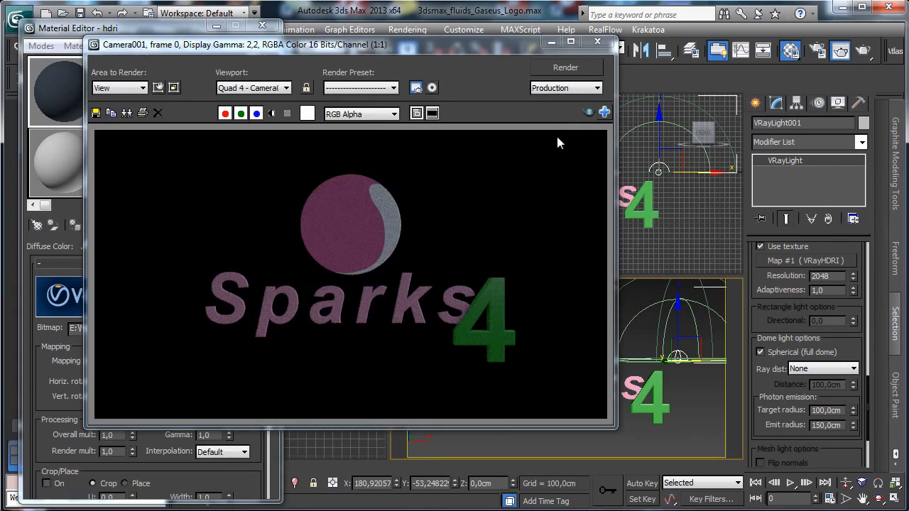
scroll(768, 304, up, 4)
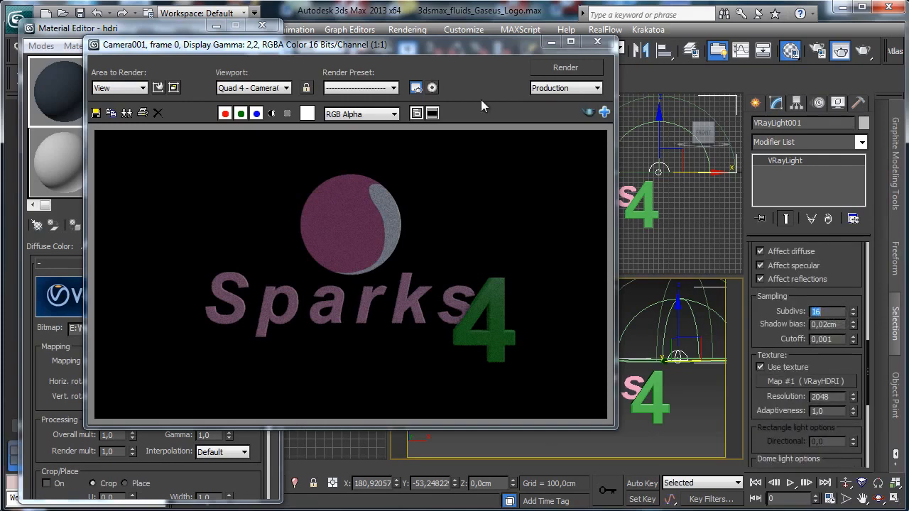
click(551, 43)
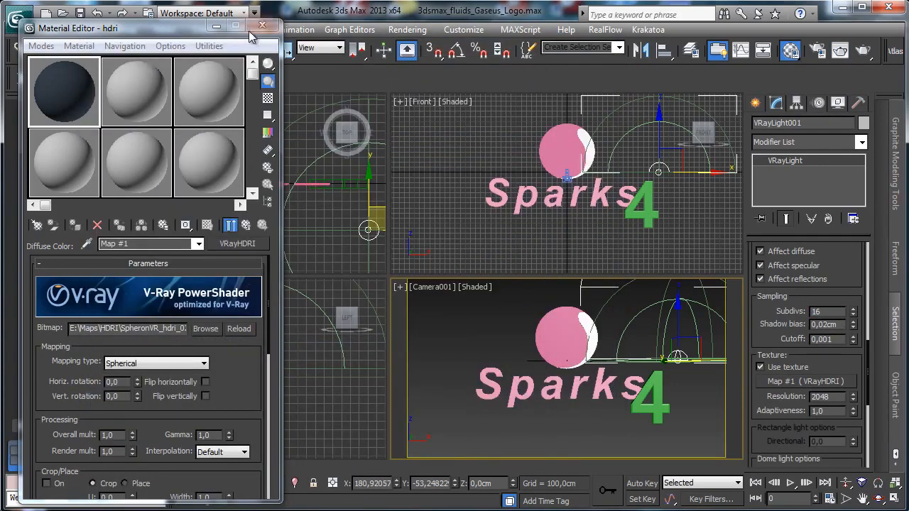
Select the CirclePurple object and rename the second material slot as Purple
click(142, 103)
click(551, 321)
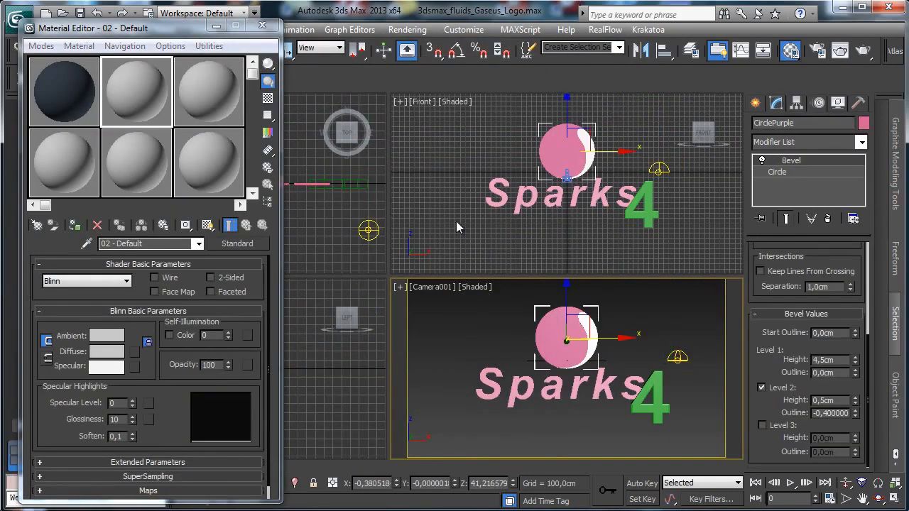
click(152, 242)
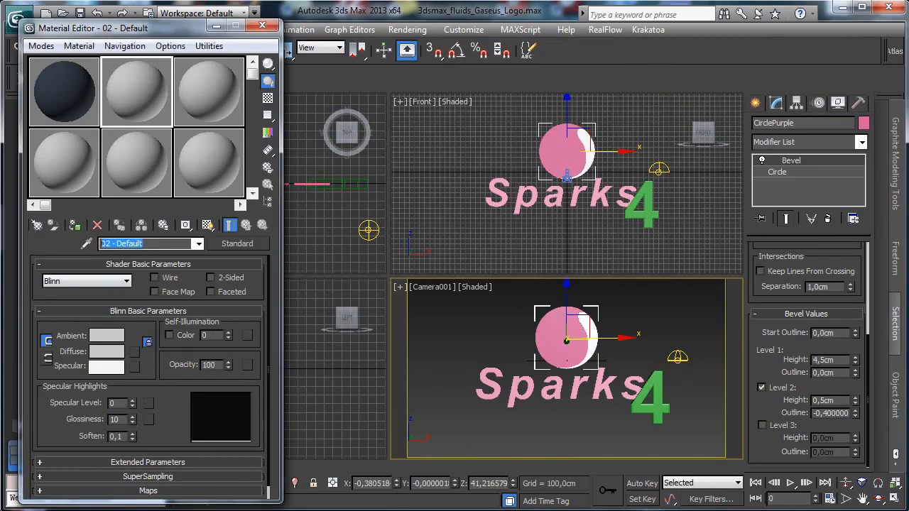
text(Purple)
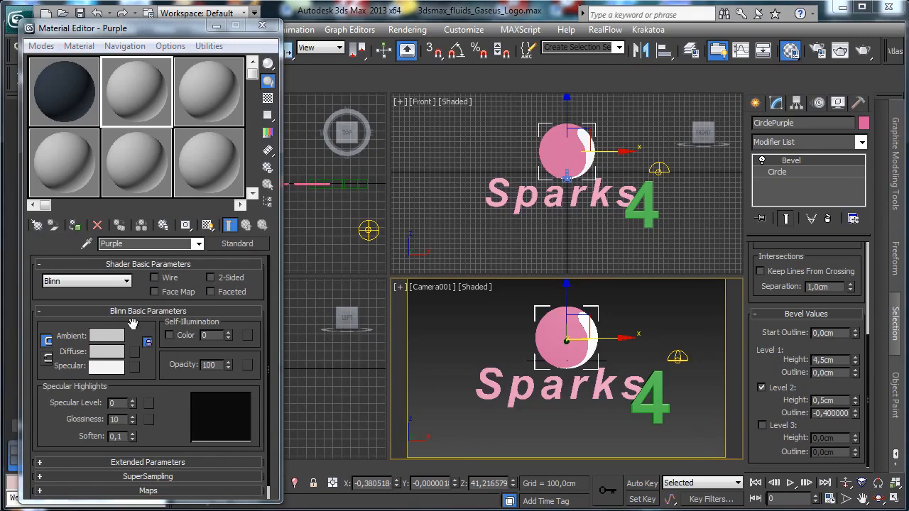
Change the Purple material's type from Standard to VRayMtl
click(234, 244)
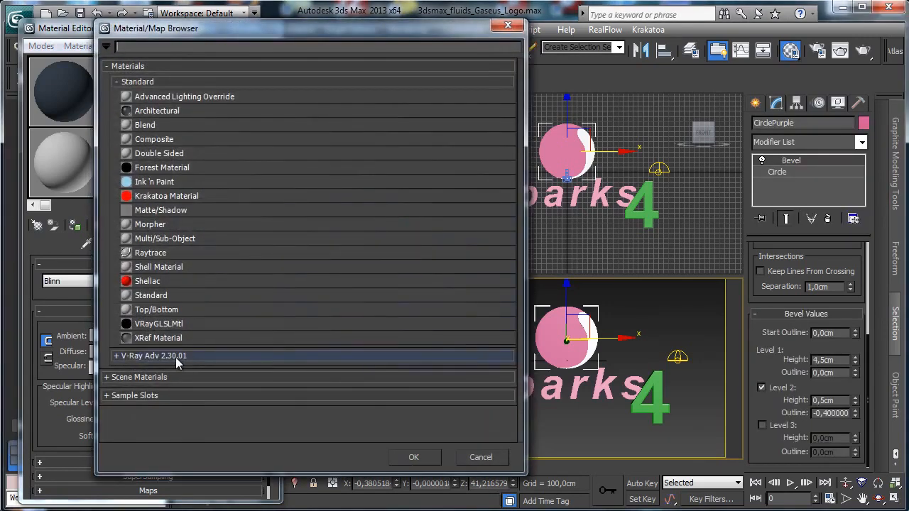
click(176, 357)
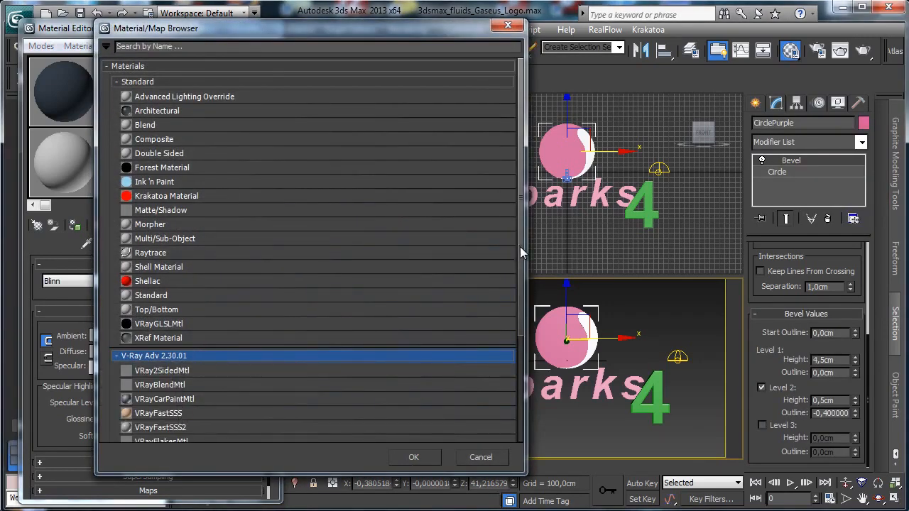
scroll(219, 344, down, 2)
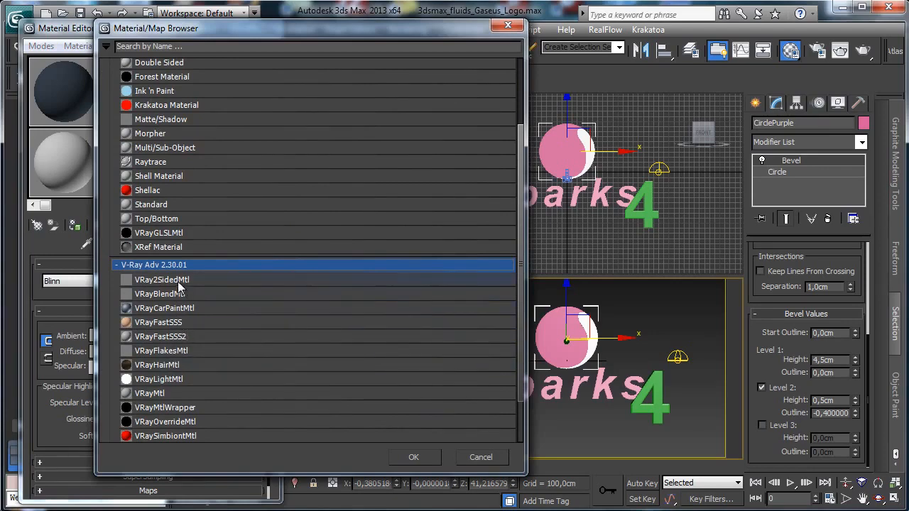
double_click(161, 394)
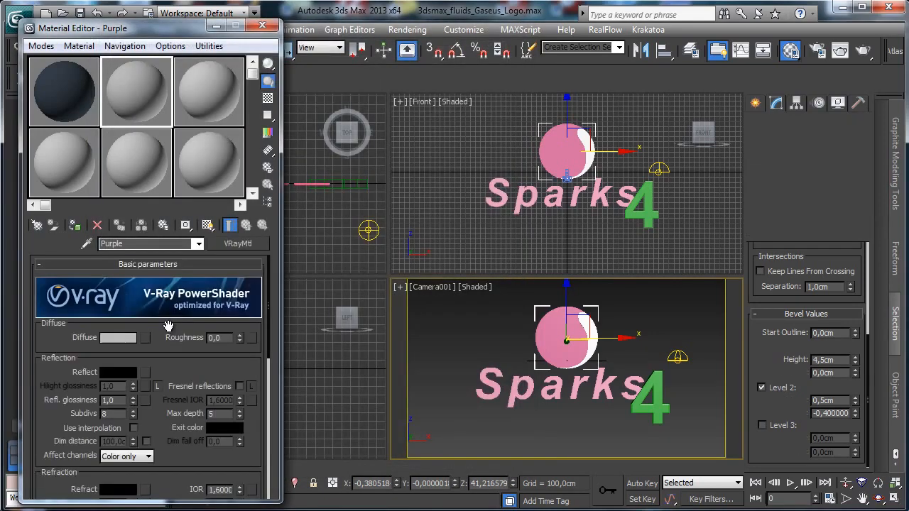
Set the Purple material's diffuse color to RGB 146, 15, 179 and assign the material to the CirclePurple object
click(125, 338)
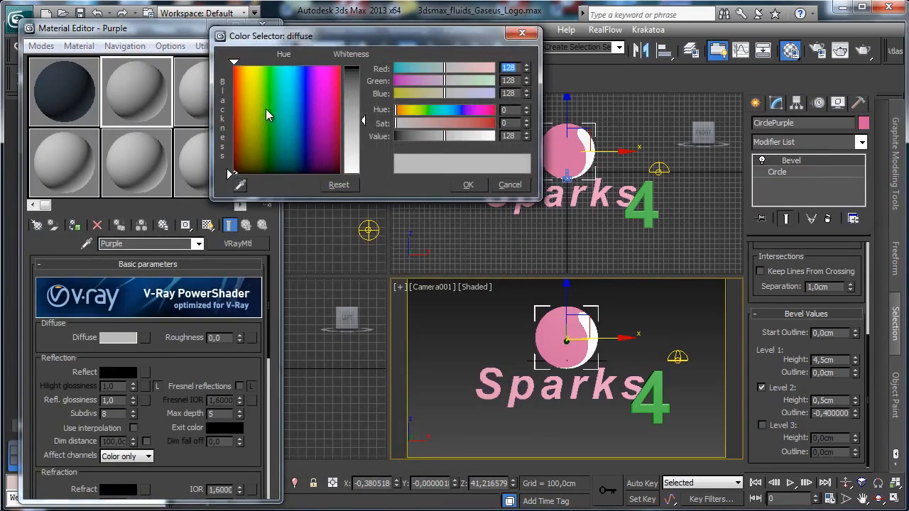
click(319, 101)
drag(361, 110, 358, 66)
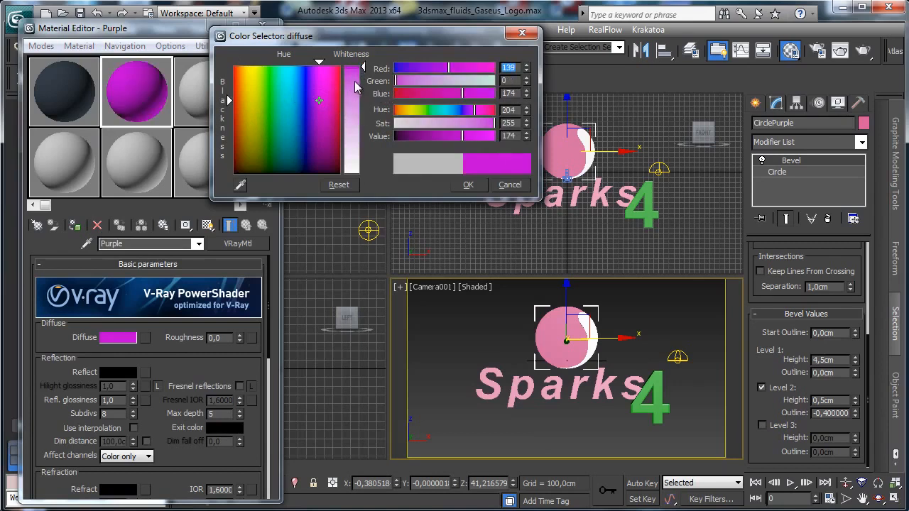
drag(360, 83, 360, 72)
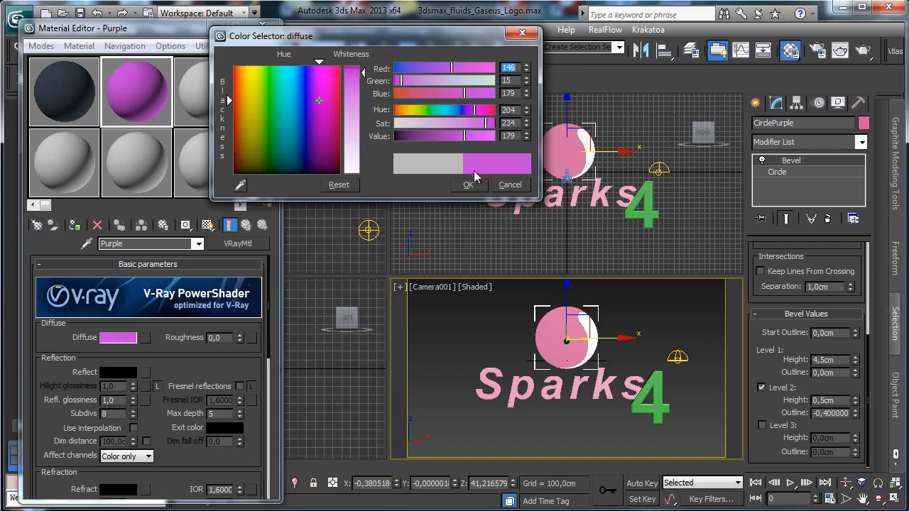
click(469, 184)
click(74, 226)
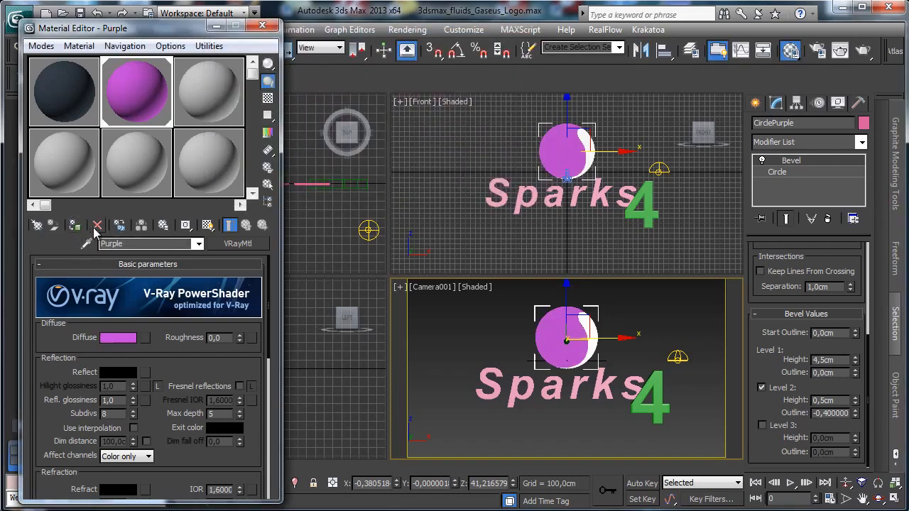
Enable Fresnel reflections on the Purple material with a light grey reflection color of value 208, and show the checkered preview background
click(240, 386)
click(117, 372)
drag(361, 68, 360, 158)
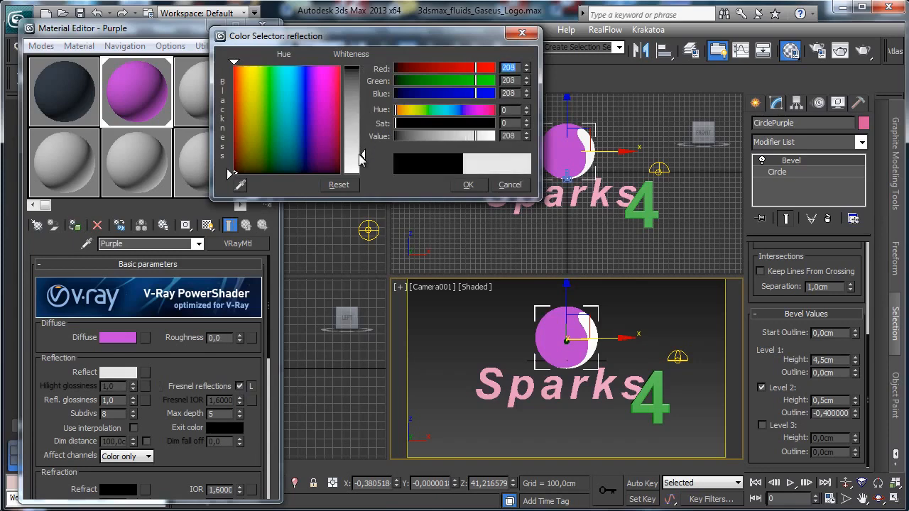
click(469, 184)
click(268, 98)
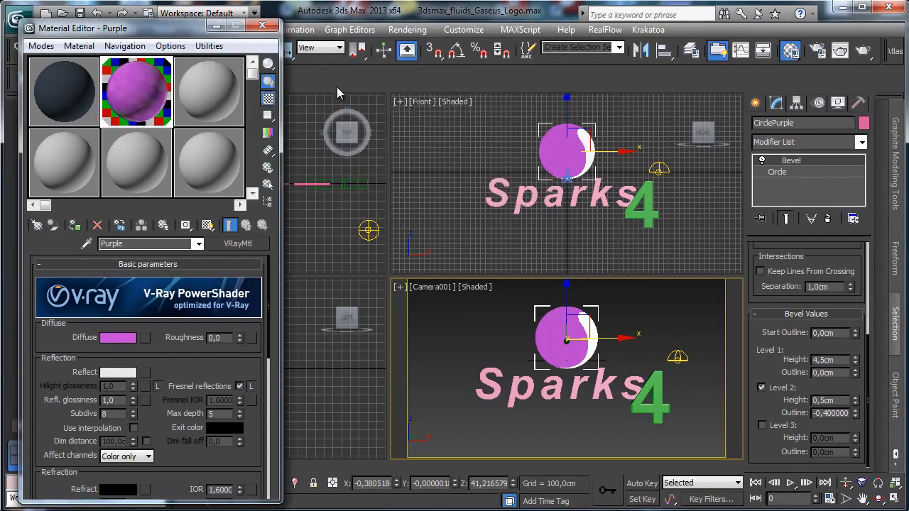
Set the Purple material's reflection glossiness to 0.88, reflection subdivs to 16 and refraction IOR to 2.5
scroll(149, 398, down, 2)
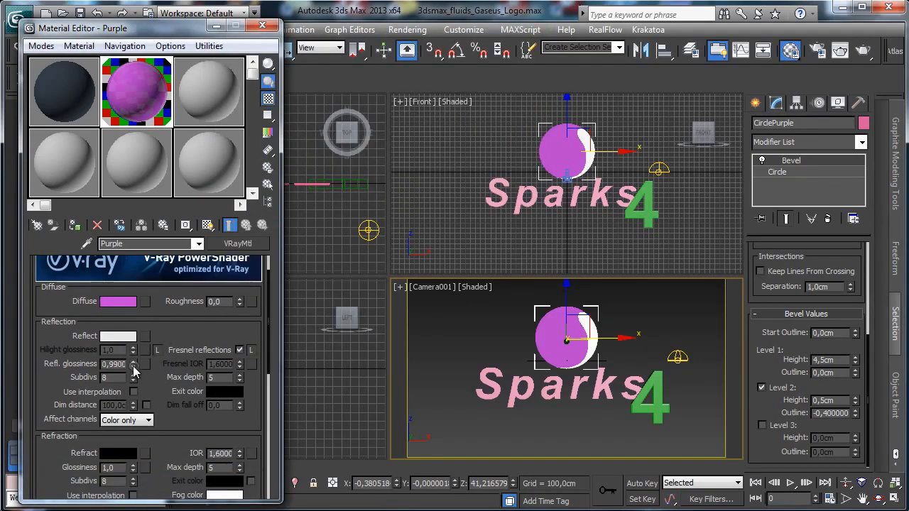
mouse_move(132, 364)
mouse_down()
mouse_move(134, 373)
mouse_move(134, 365)
mouse_up()
key(Tab)
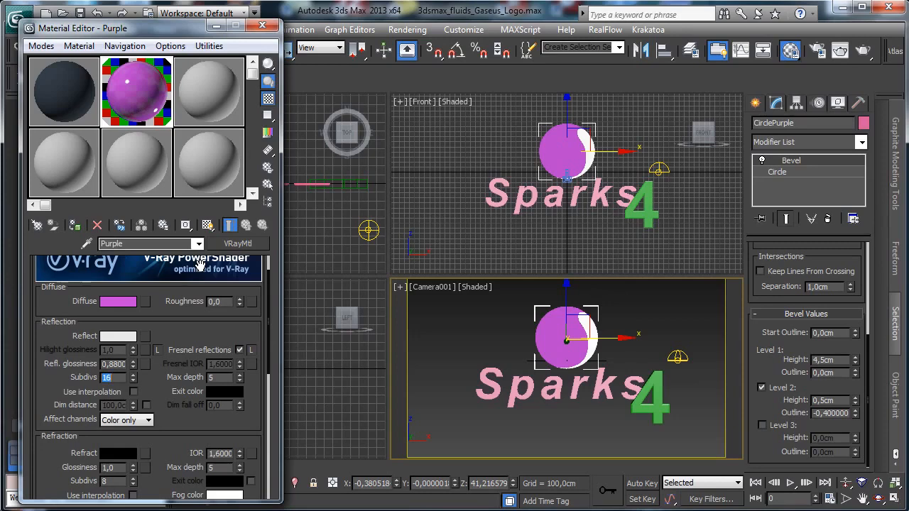
scroll(202, 432, down, 8)
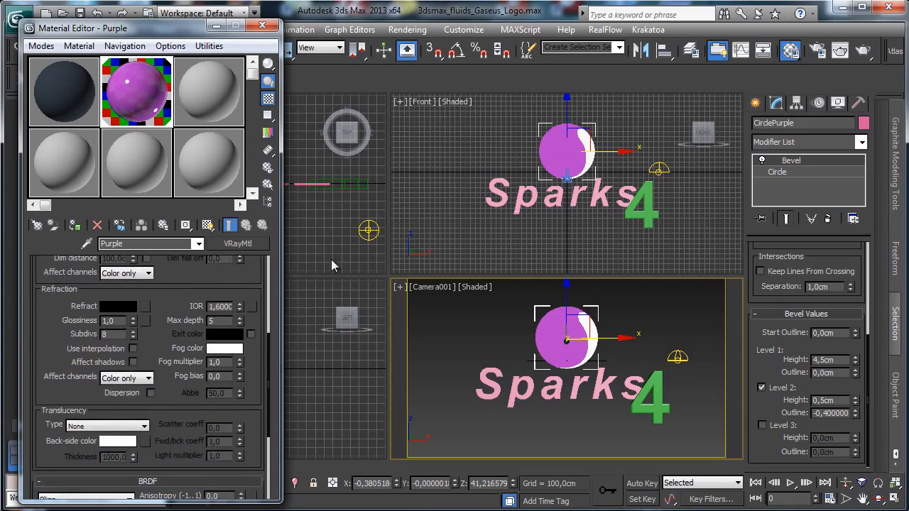
double_click(220, 305)
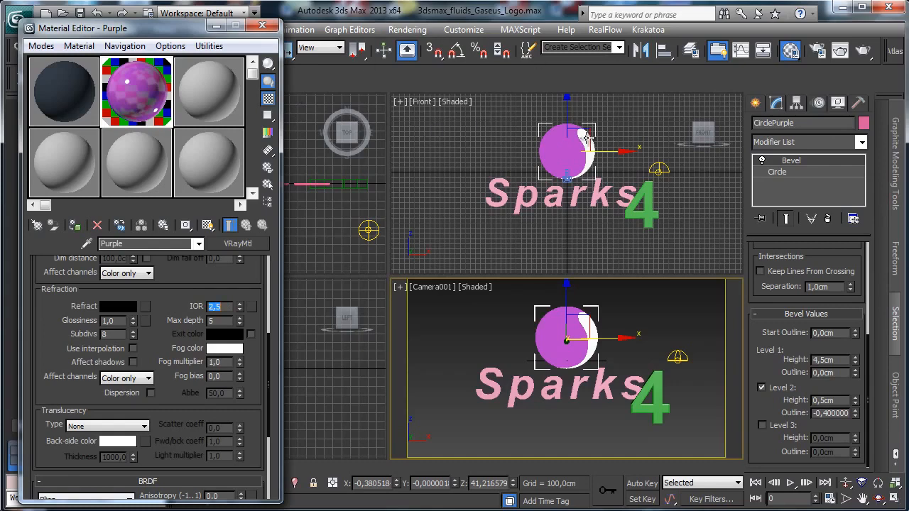
Select the CircleWhite object, copy the Purple material into the third slot and rename the copy as White
click(587, 138)
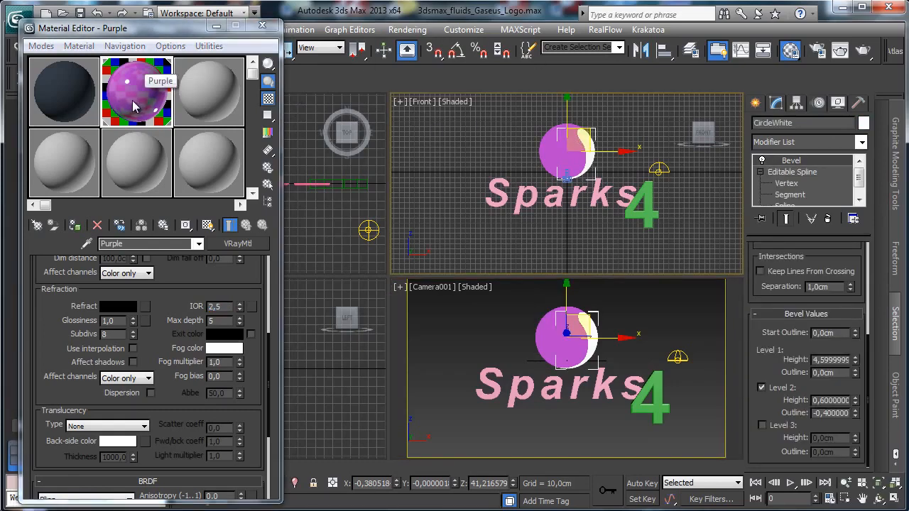
drag(132, 102, 220, 101)
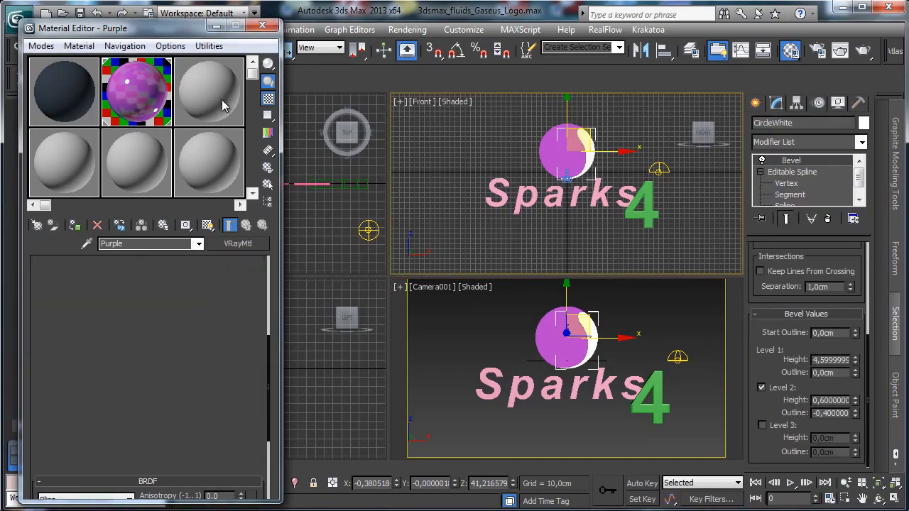
click(149, 242)
text(White)
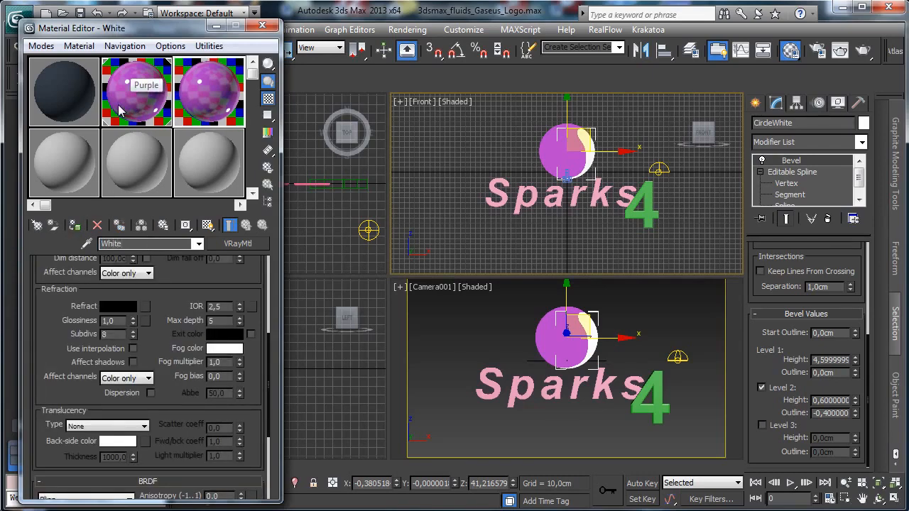
Assign the White material to the CircleWhite object and set its diffuse color to RGB 246, 236, 249
scroll(183, 294, up, 2)
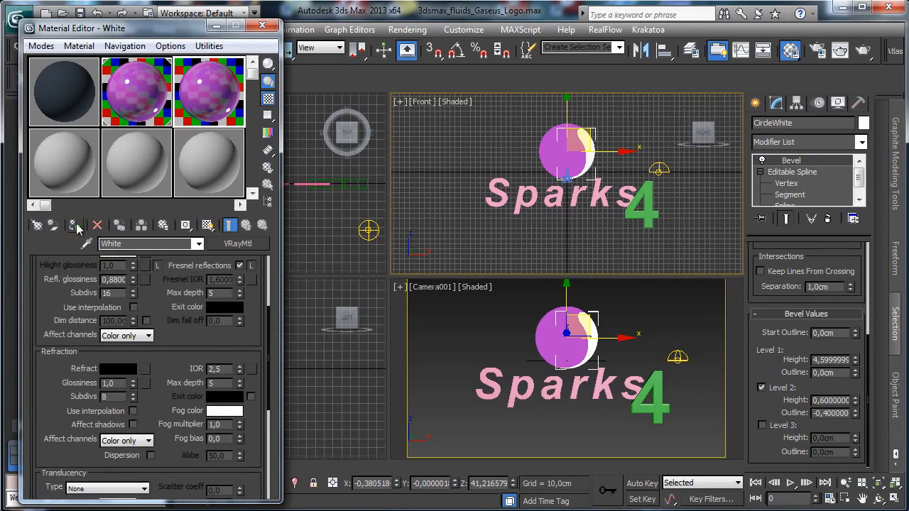
scroll(173, 330, up, 5)
click(118, 337)
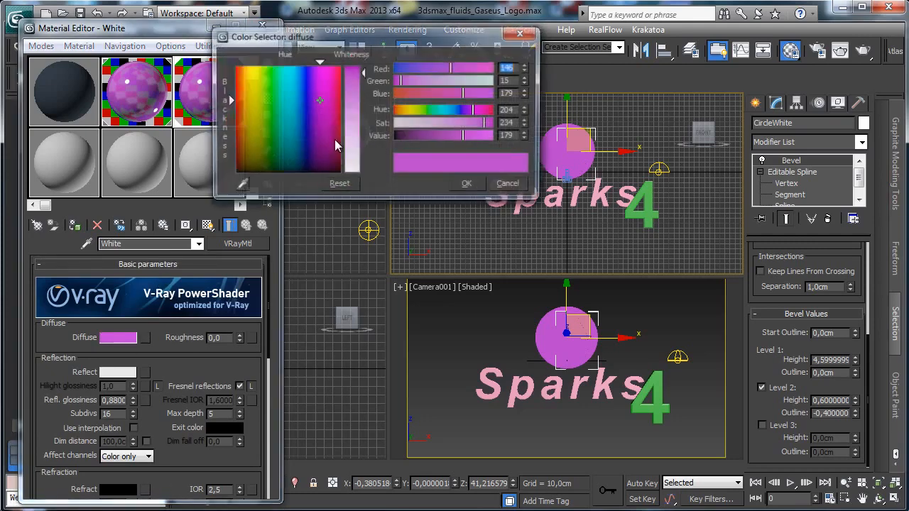
drag(362, 123, 438, 178)
drag(360, 173, 366, 173)
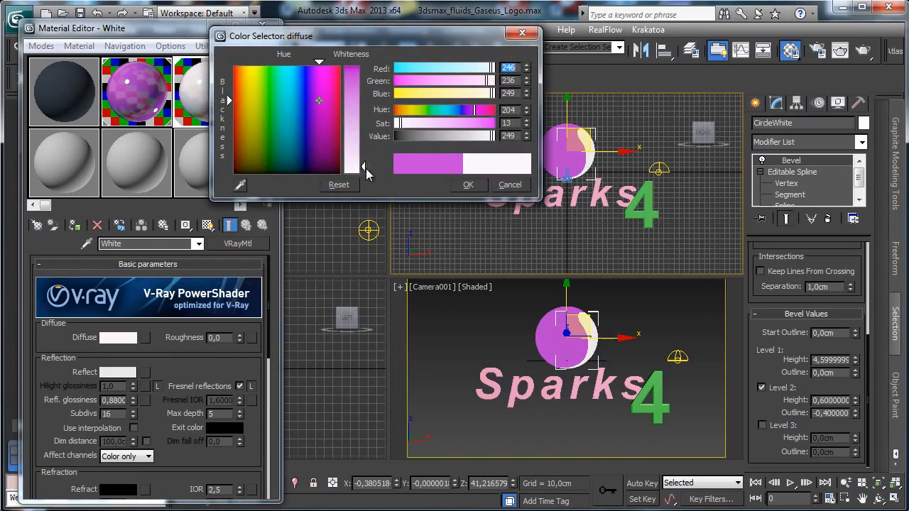
click(470, 186)
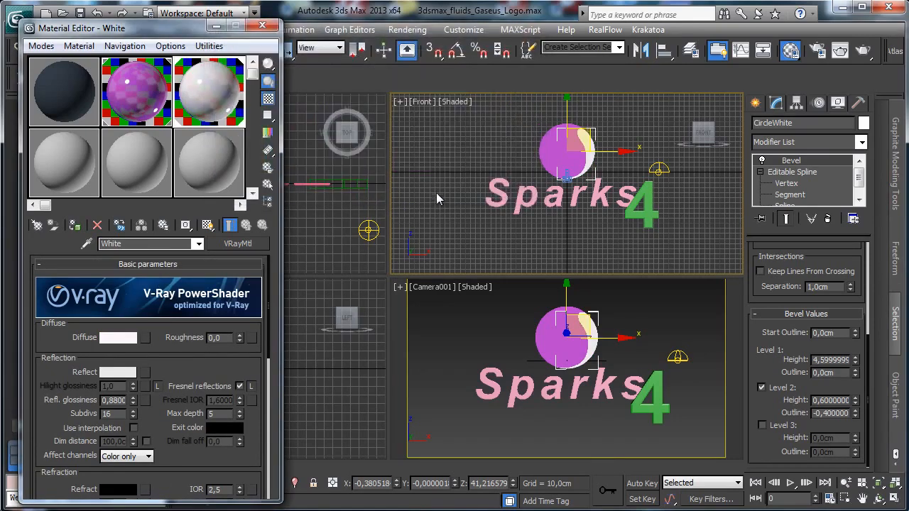
Render the camera view to check the purple and white circle materials
right_click(487, 346)
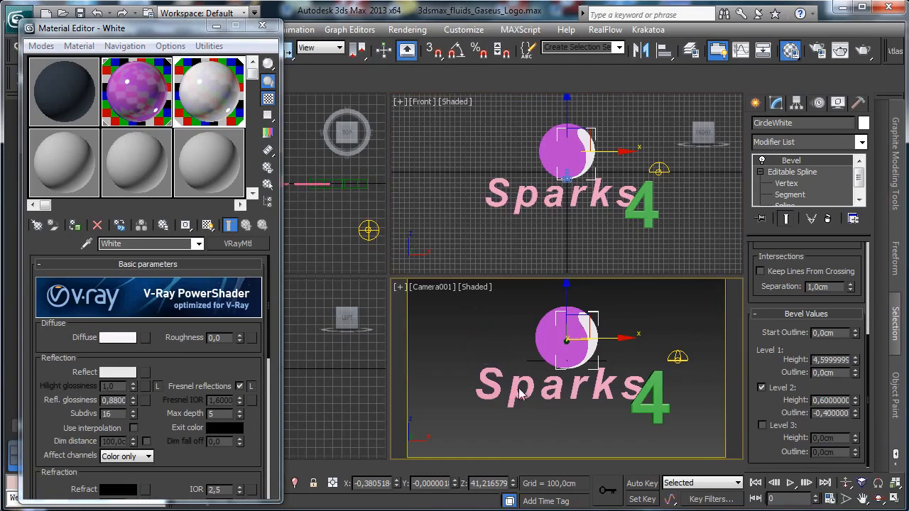
click(863, 50)
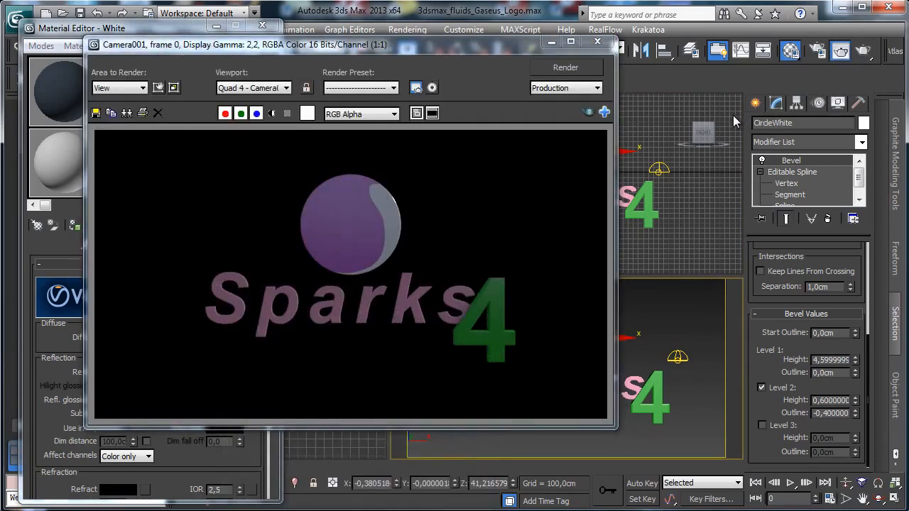
click(551, 42)
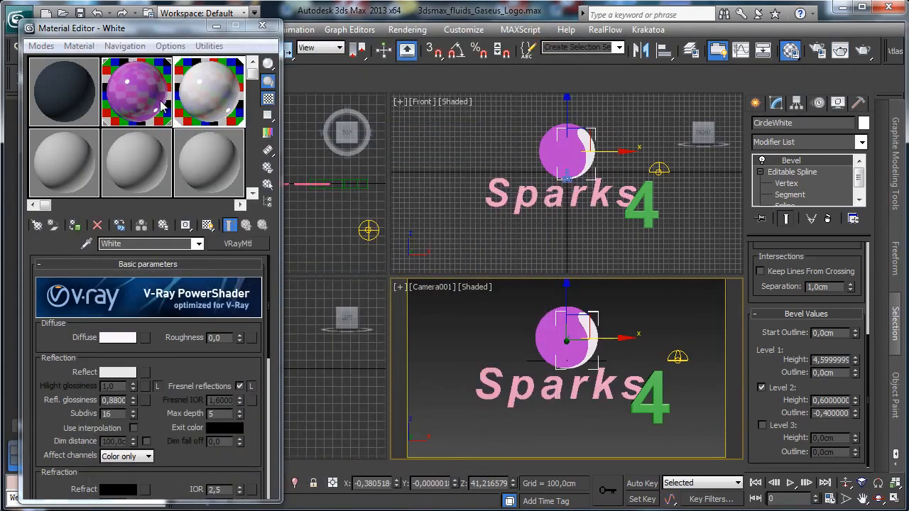
Set the reflection glossiness of both the White and Purple materials to 0.92
click(133, 397)
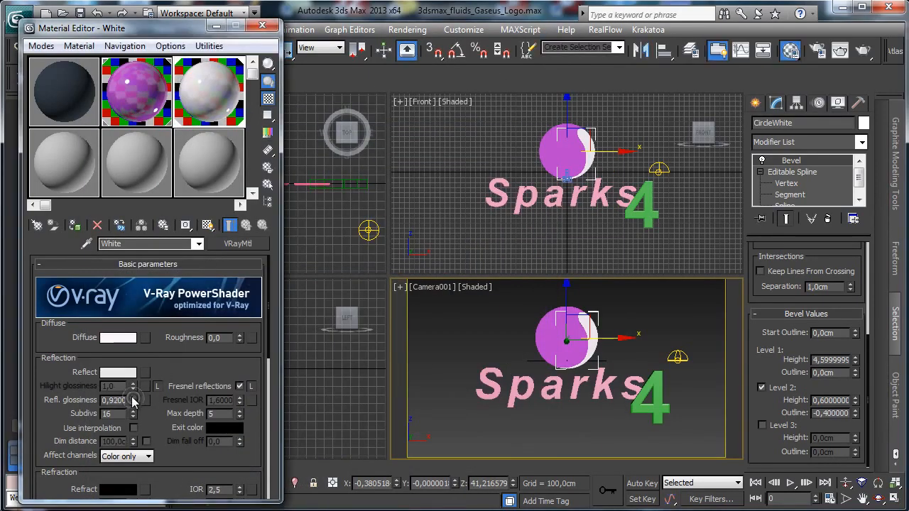
click(139, 94)
scroll(163, 341, down, 3)
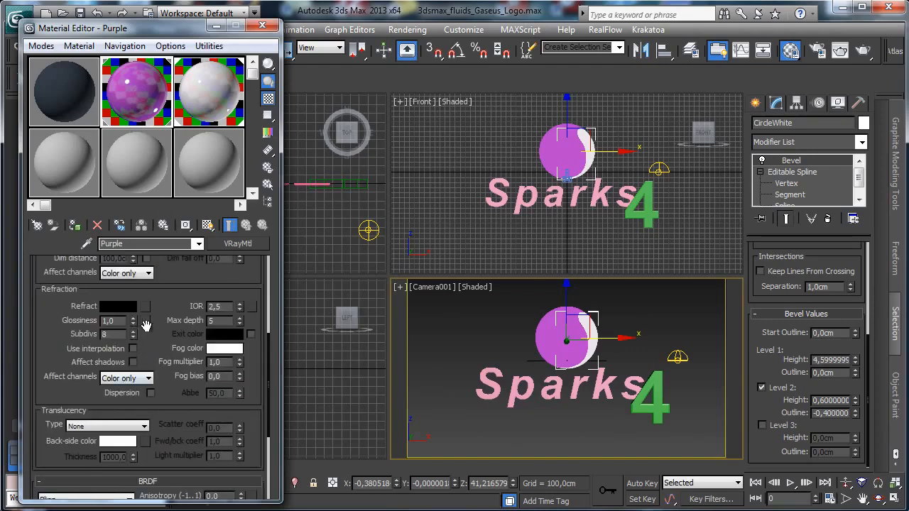
scroll(166, 306, up, 3)
click(133, 380)
click(133, 380)
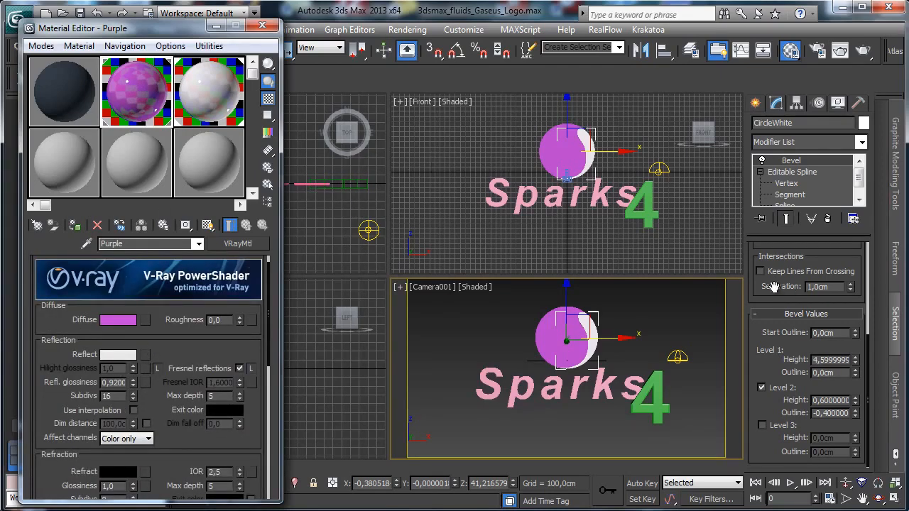
Assign the White material to the number 4 text object
click(658, 384)
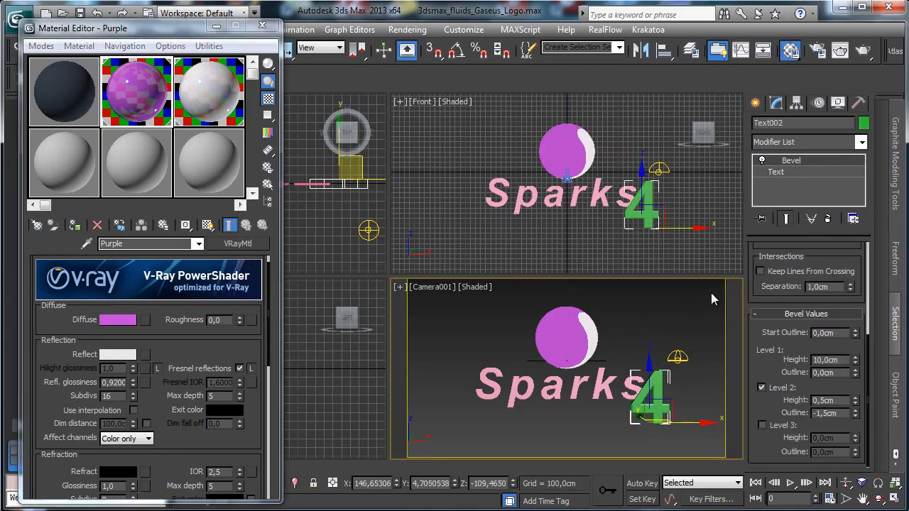
click(208, 91)
click(75, 225)
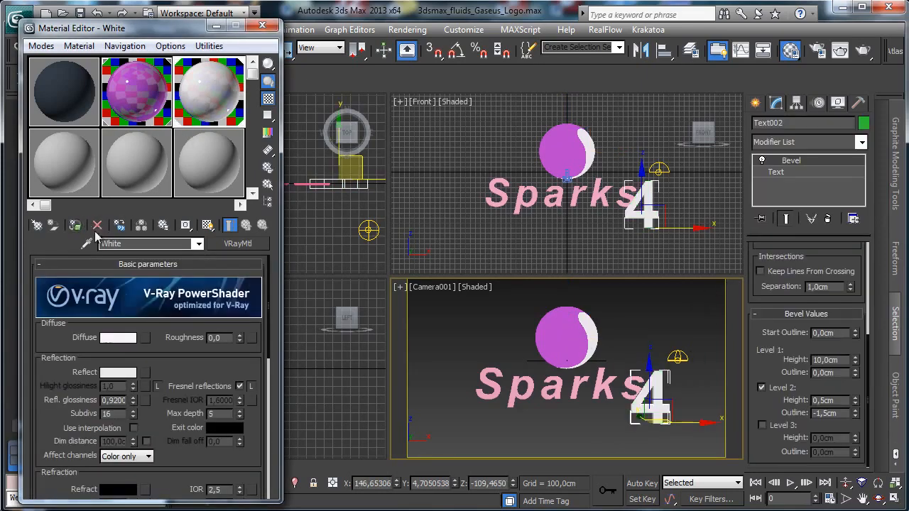
Select the Sparks lettering, rename the fourth material slot as Text and assign that material to the lettering
click(561, 385)
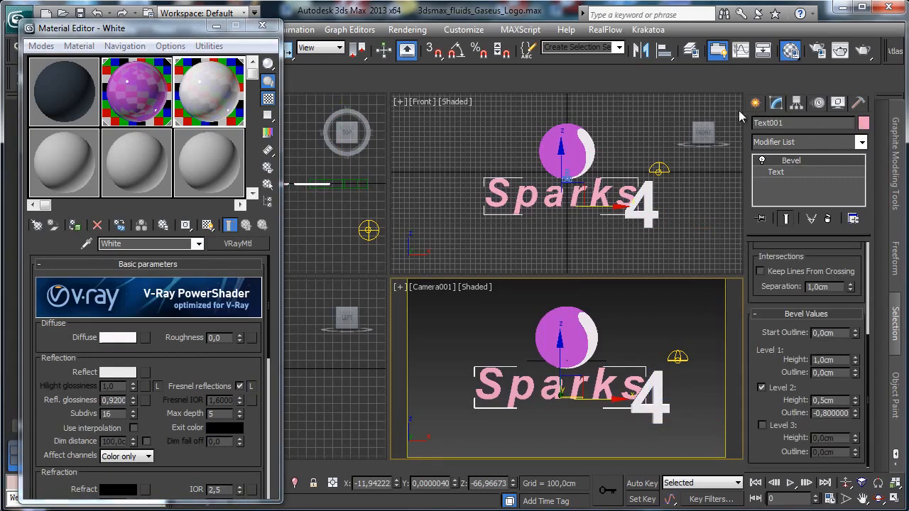
click(119, 340)
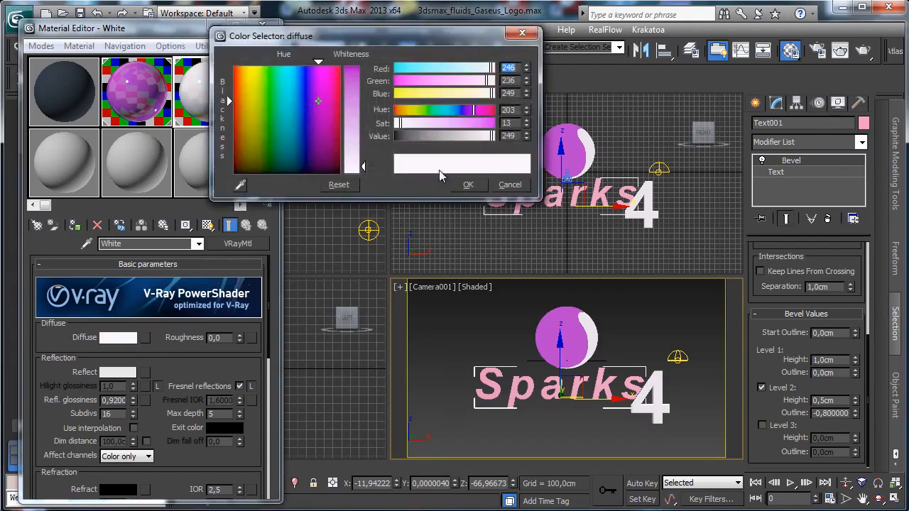
click(516, 187)
click(55, 166)
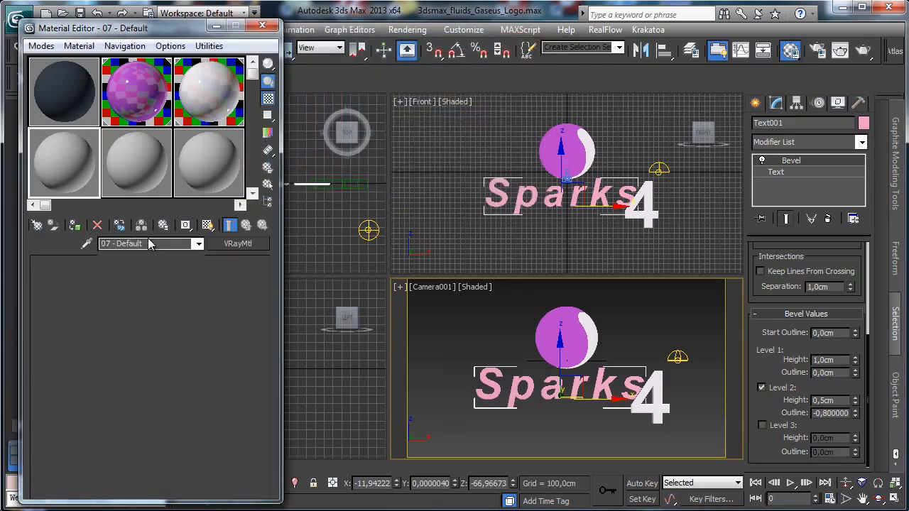
drag(146, 244, 100, 244)
text(Test)
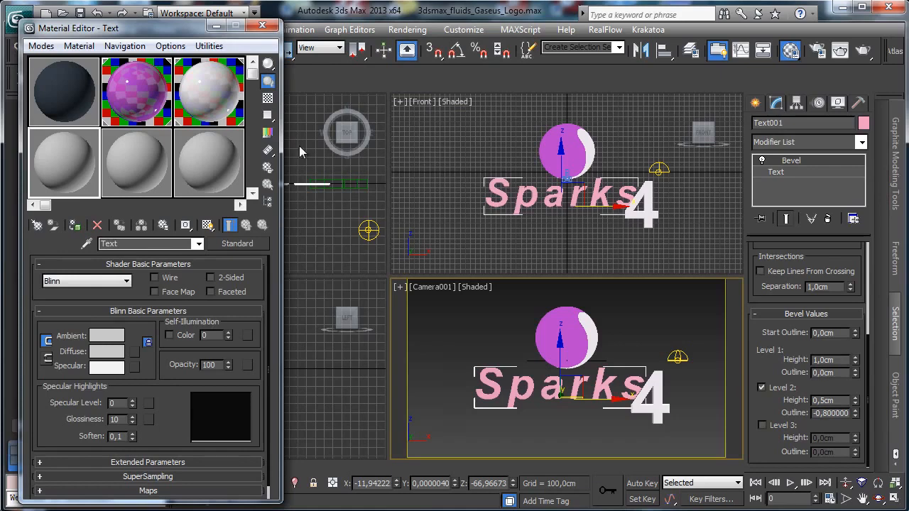
click(74, 225)
Convert the Text material to VRayMtl and set its diffuse colour to blue with RGB 4, 69, 188
click(225, 245)
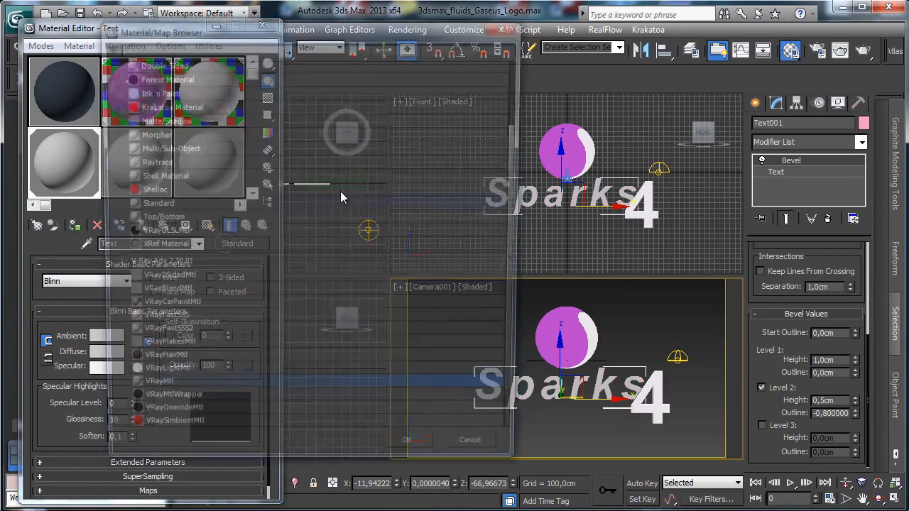
double_click(153, 394)
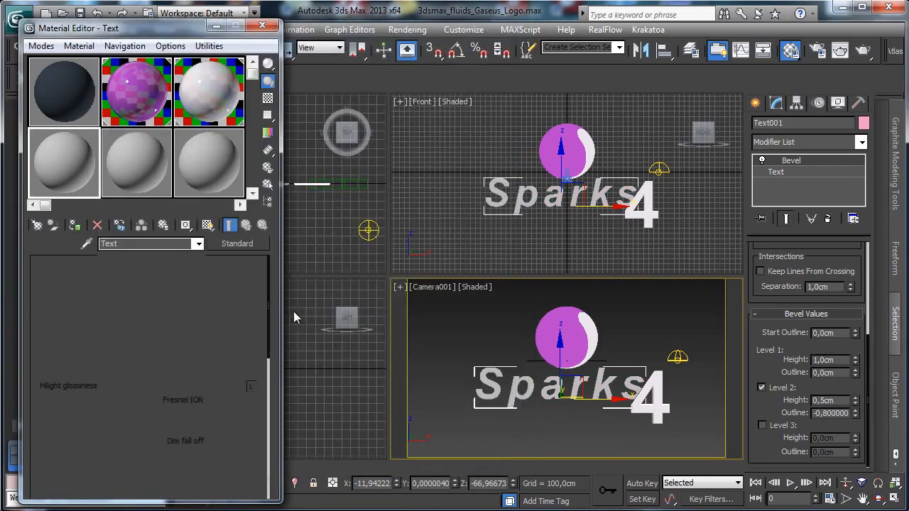
click(121, 339)
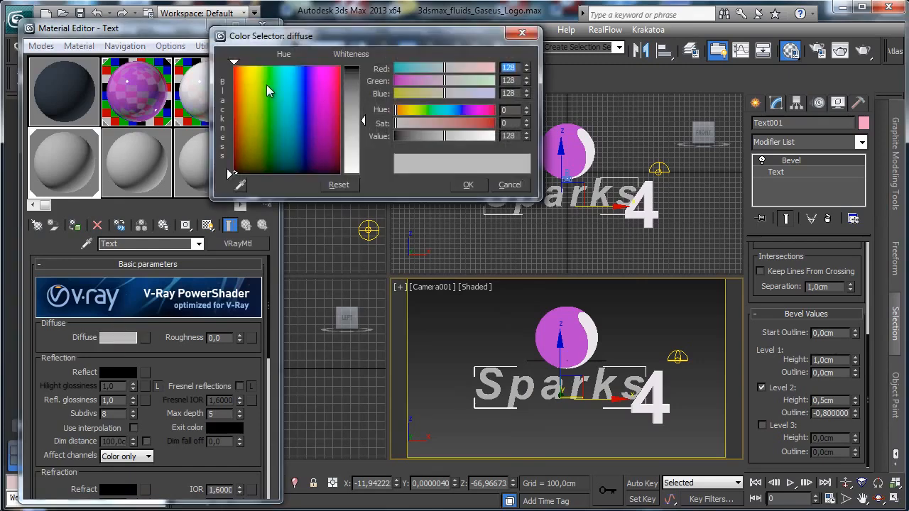
click(240, 141)
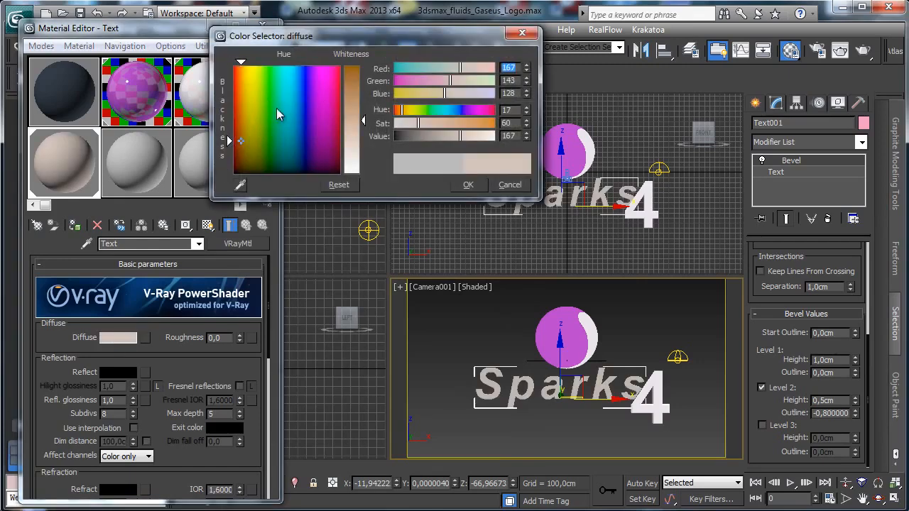
click(300, 99)
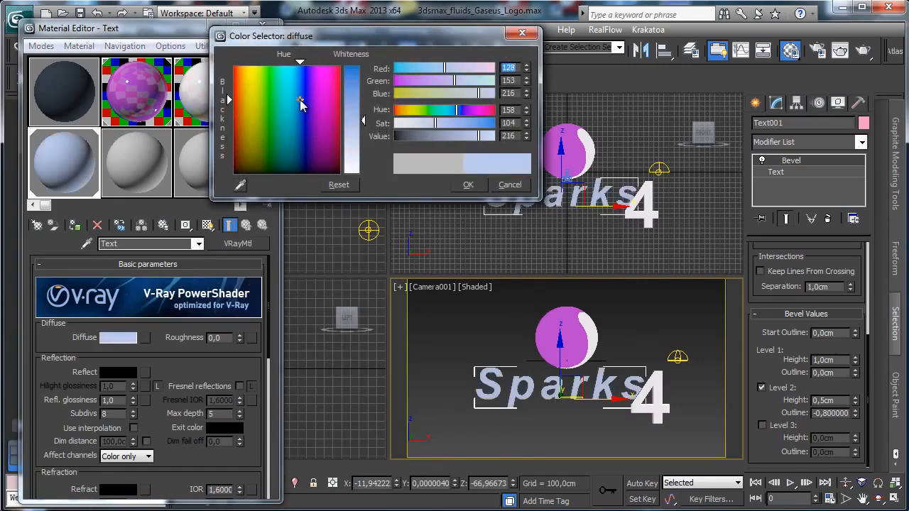
click(359, 82)
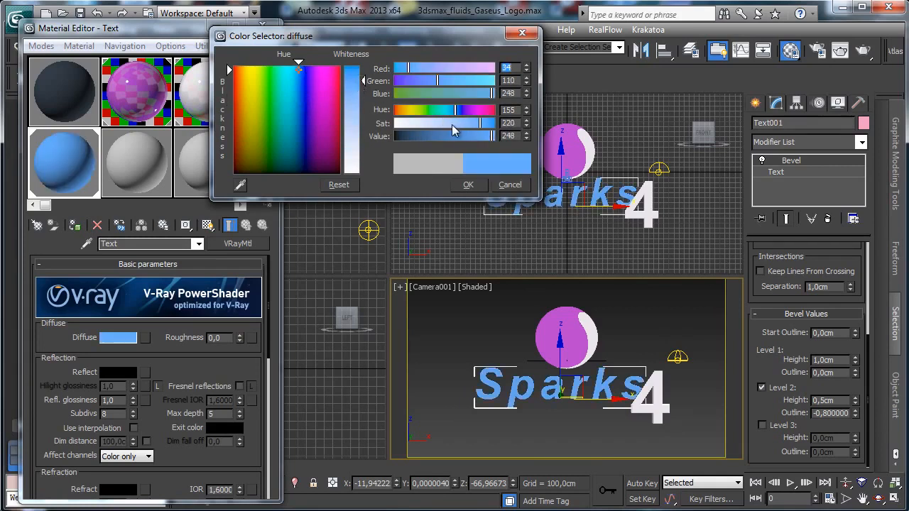
drag(493, 136, 466, 142)
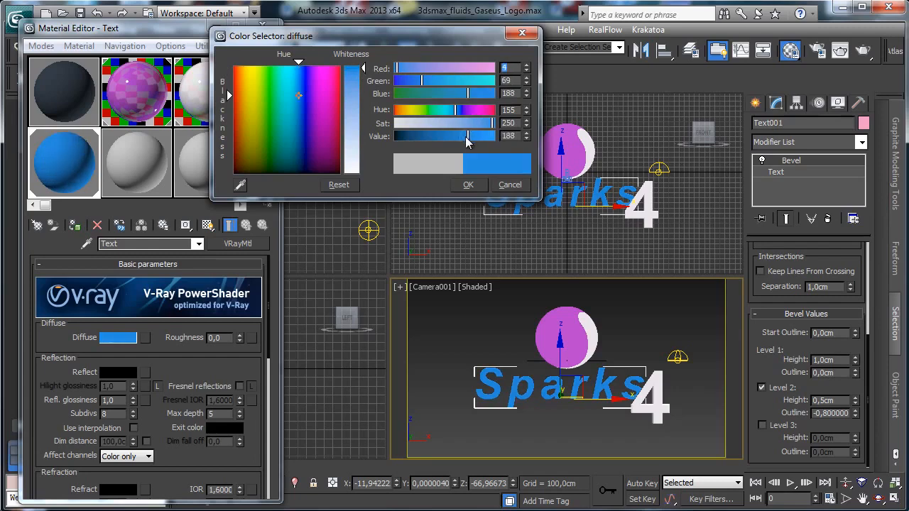
click(468, 184)
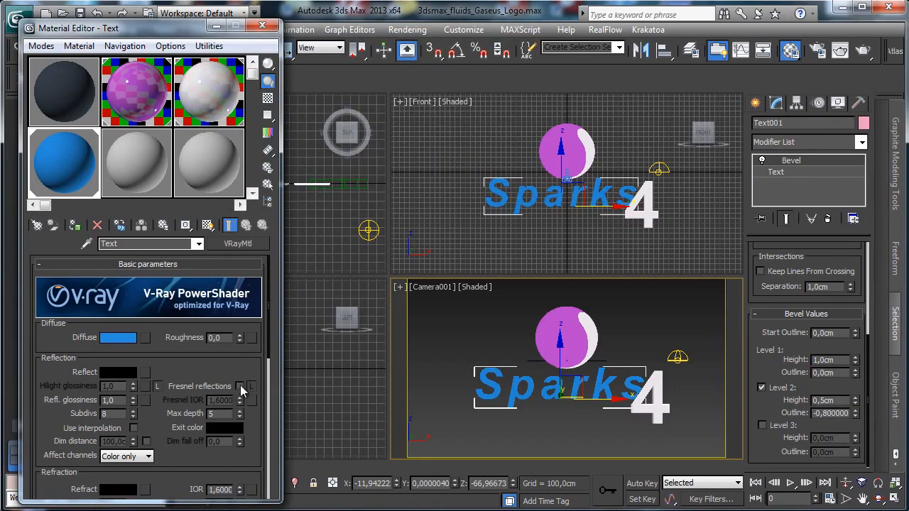
Enable Fresnel reflections on the Text material, with a near-white reflect colour and reflection glossiness of 0.96
click(240, 387)
click(118, 372)
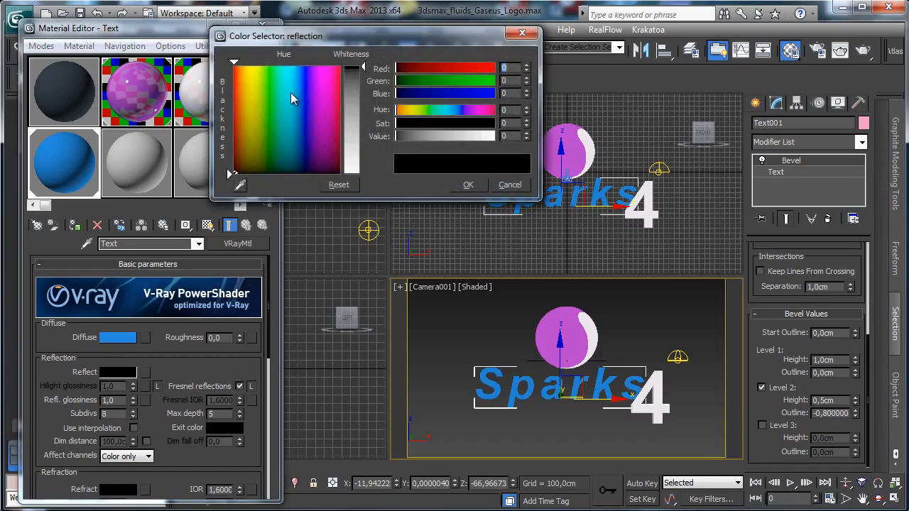
drag(361, 117, 361, 153)
click(468, 185)
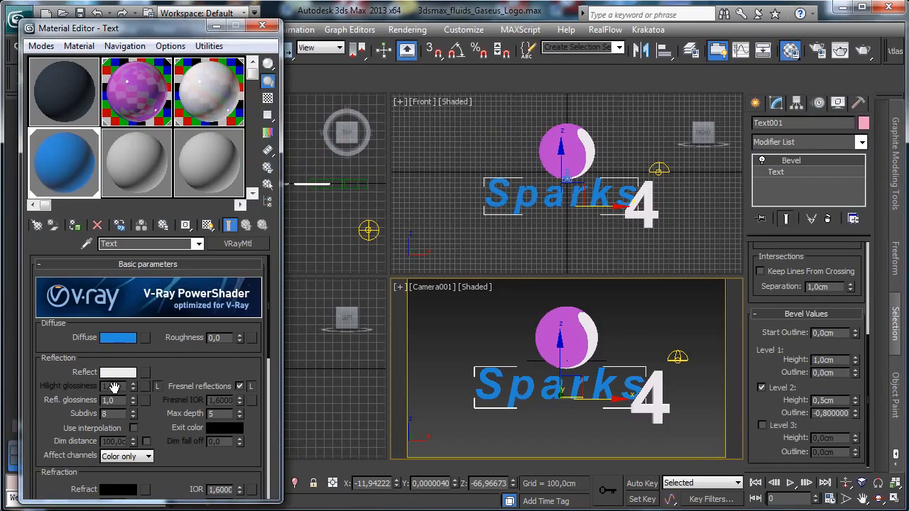
drag(133, 403, 131, 410)
click(133, 397)
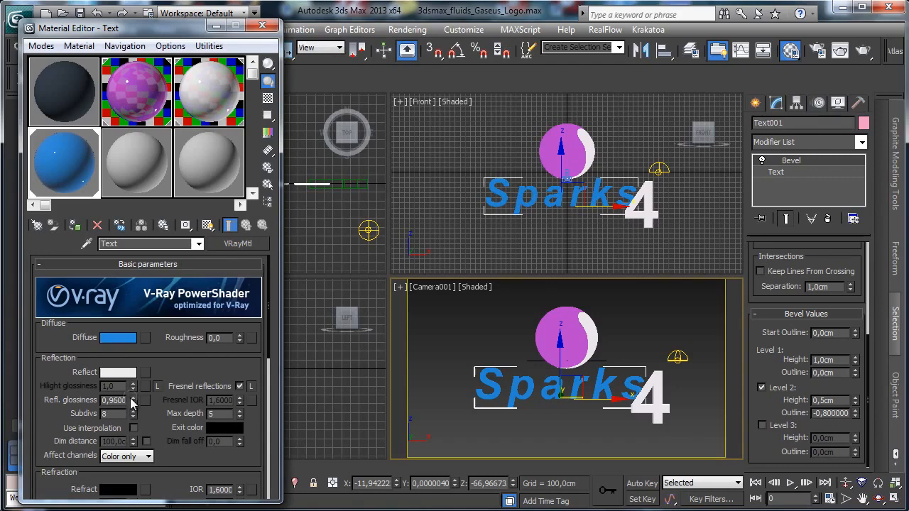
Render the camera view, raise the dome light's multiplier to 2.0 and render again
click(840, 51)
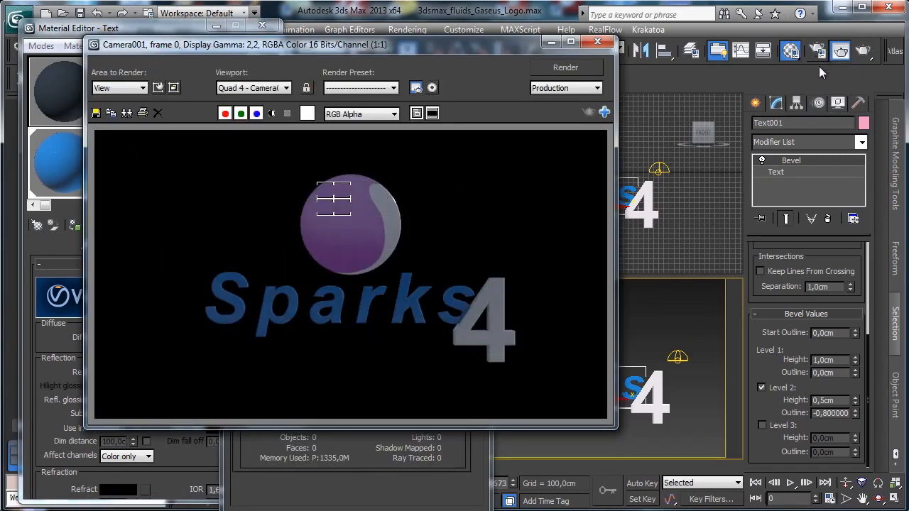
click(677, 357)
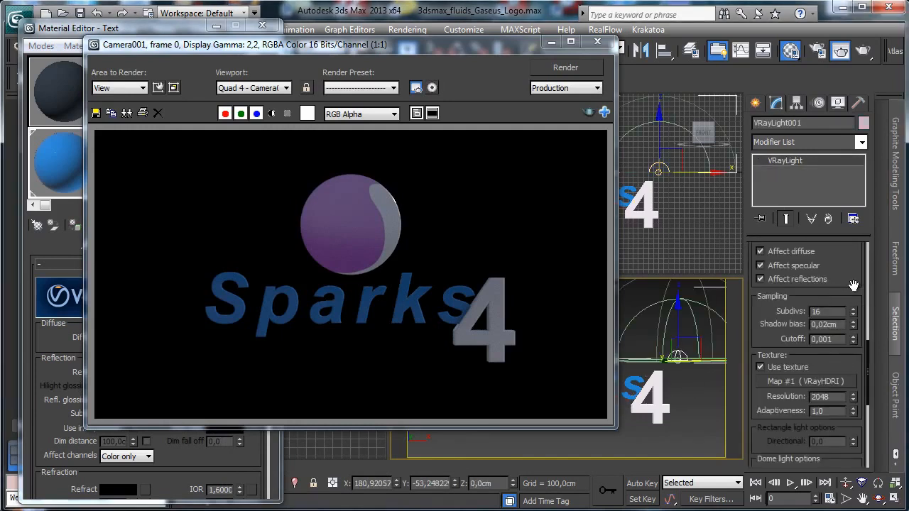
scroll(824, 299, up, 5)
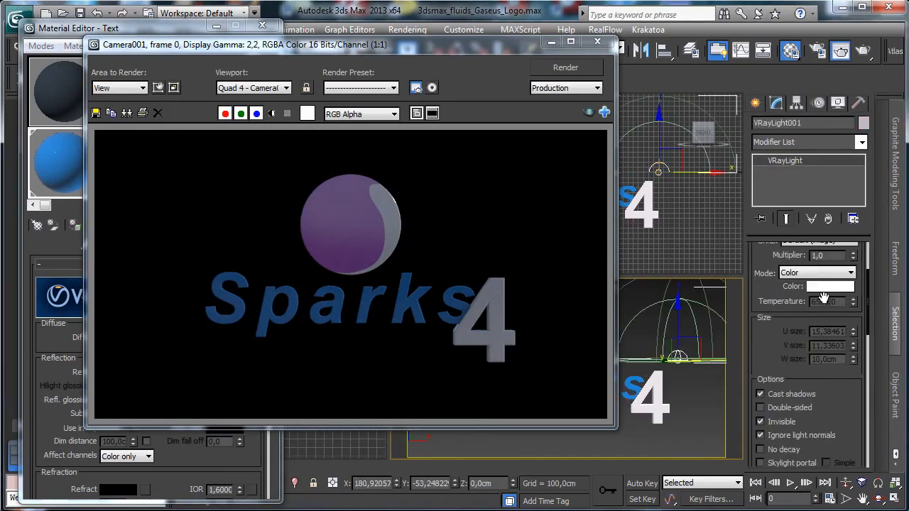
click(852, 253)
click(566, 67)
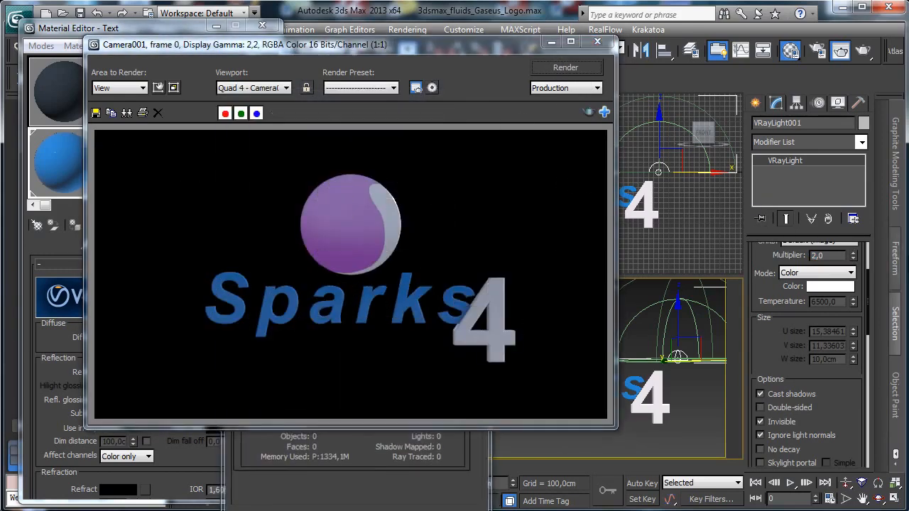
Set the dome light's multiplier to 4.0 and render the camera view
double_click(832, 254)
text(4)
key(Return)
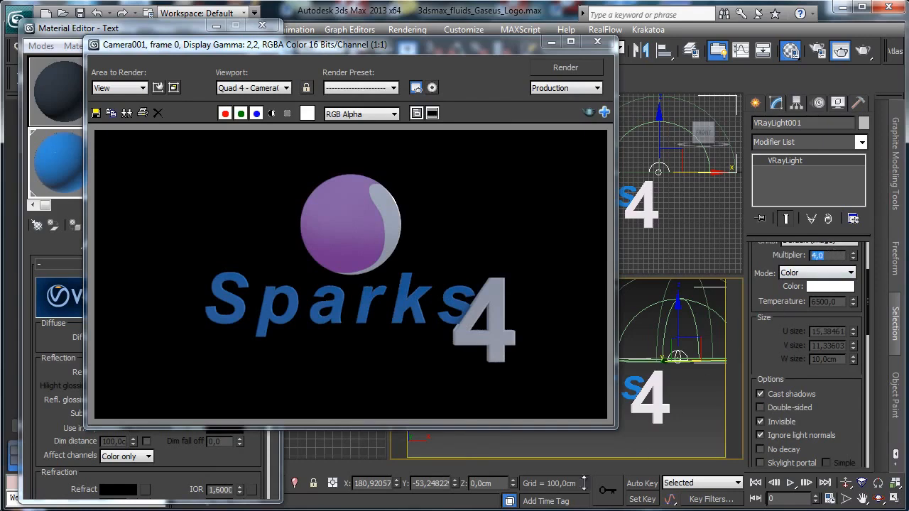
click(589, 70)
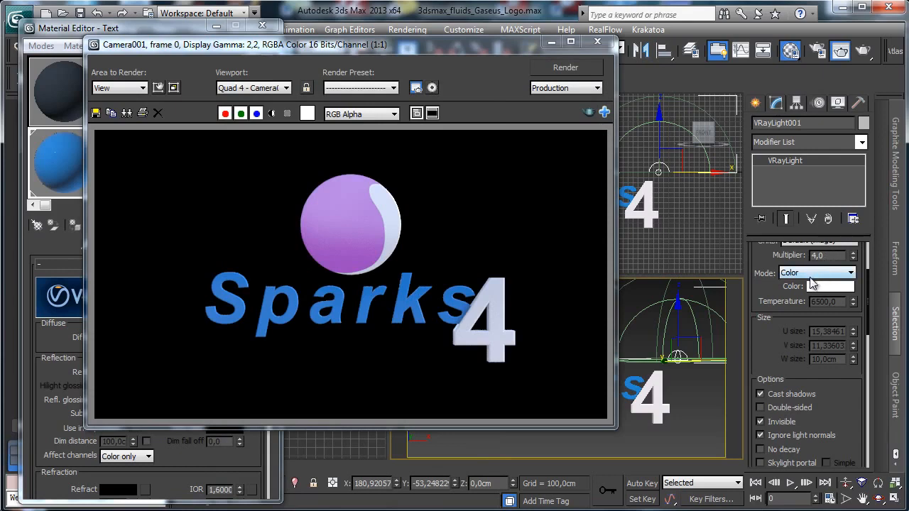
Set the dome light's multiplier to 5.0, render the camera view and put the render window away
click(827, 255)
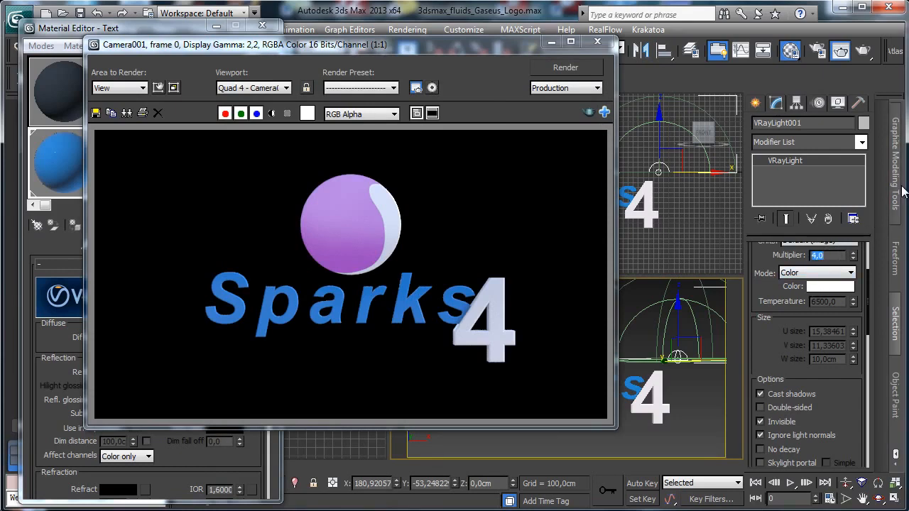
click(585, 71)
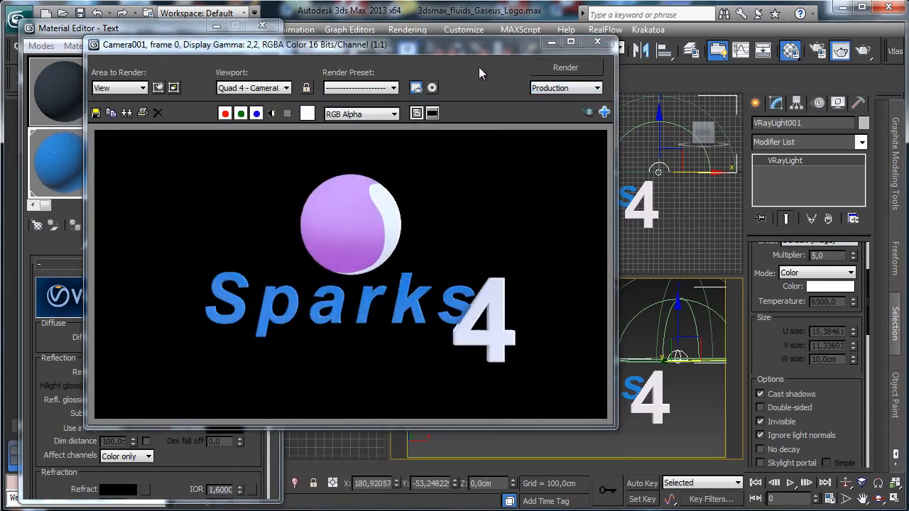
click(553, 42)
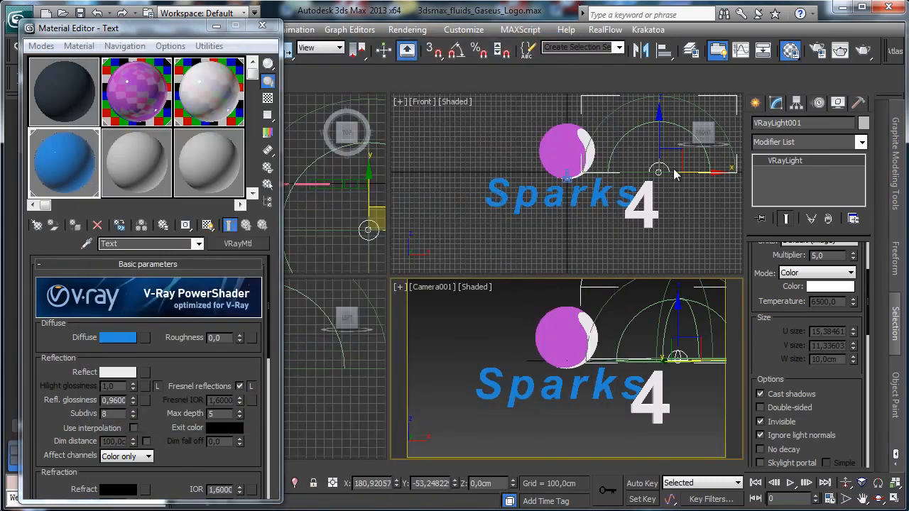
Close the Material Editor and group the Sparks lettering with the number 4 under the name Text Logo
click(544, 200)
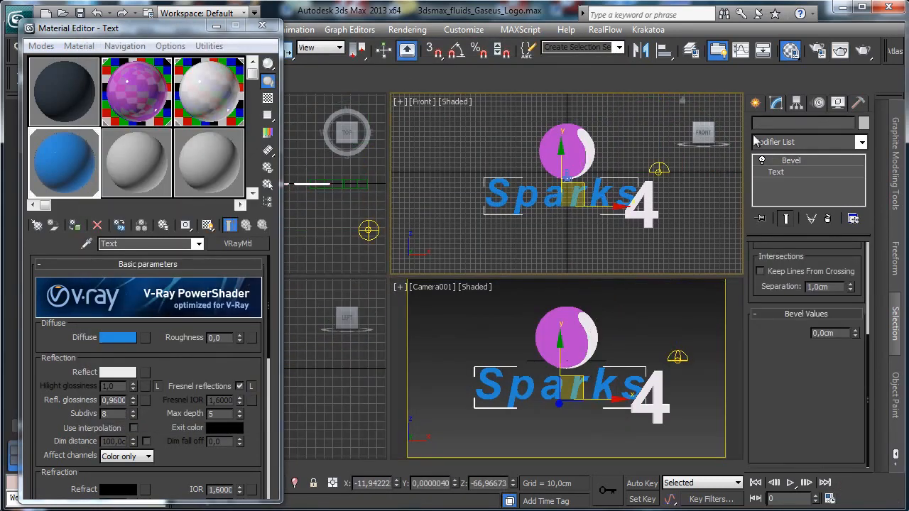
click(262, 26)
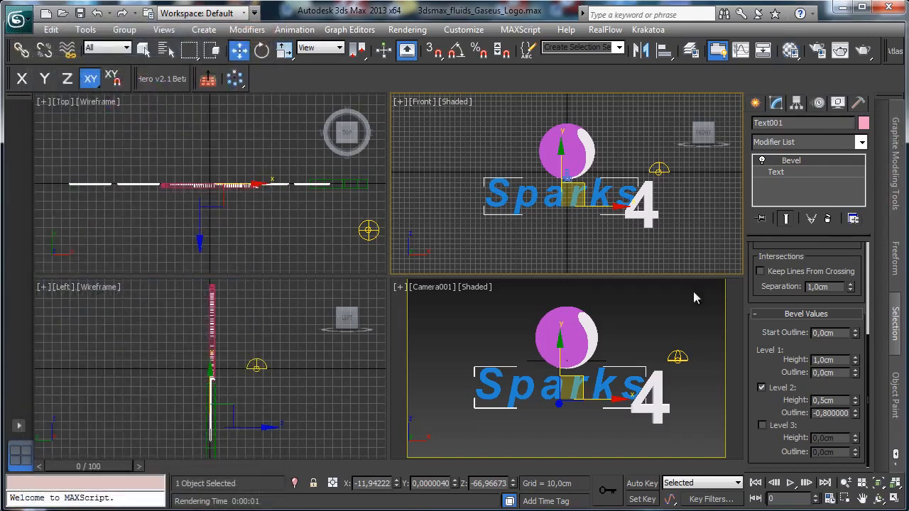
ctrl+click(656, 380)
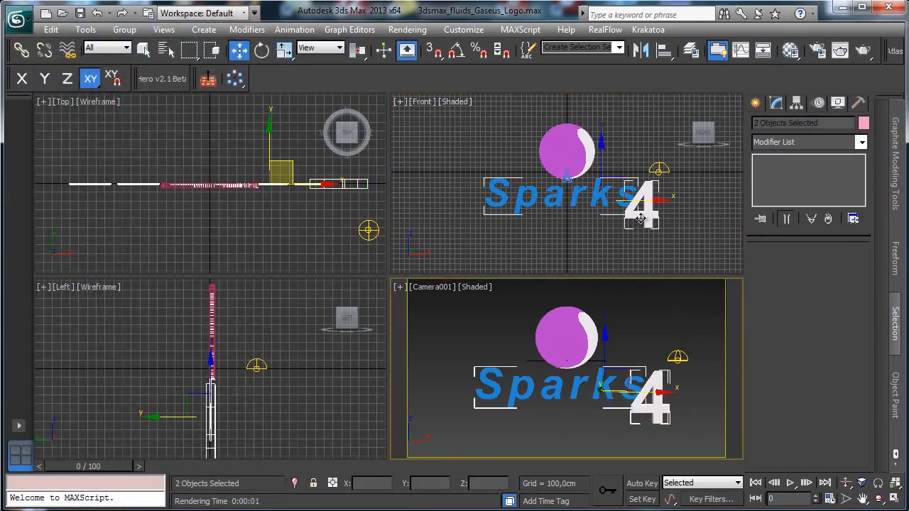
click(861, 142)
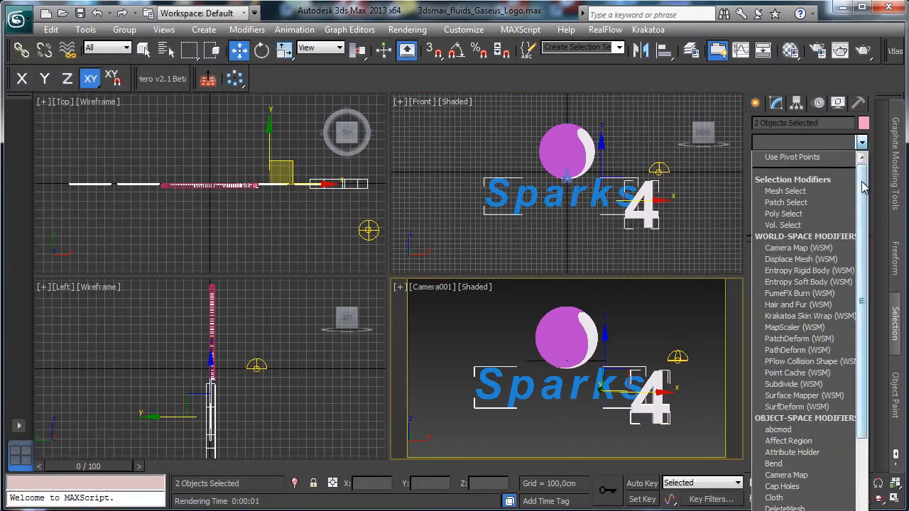
click(124, 29)
click(124, 29)
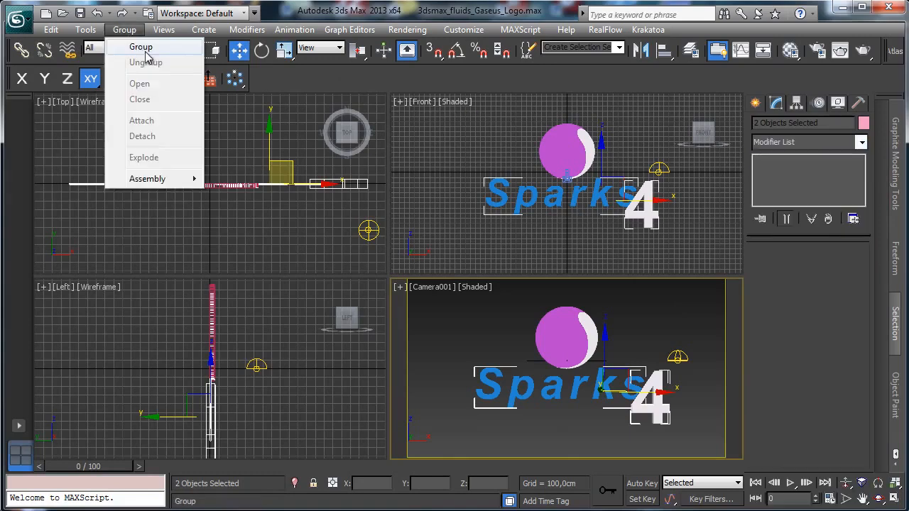
click(140, 45)
text(Te)
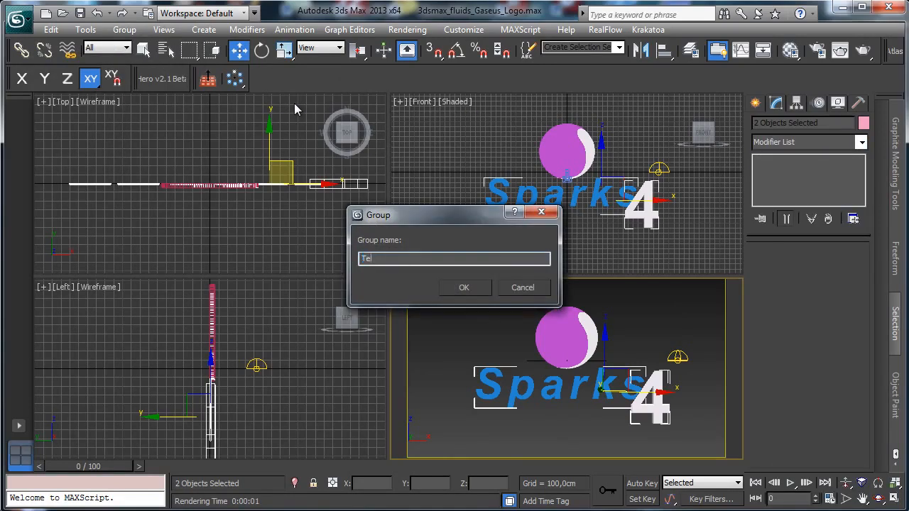
text(st Logo)
key(Return)
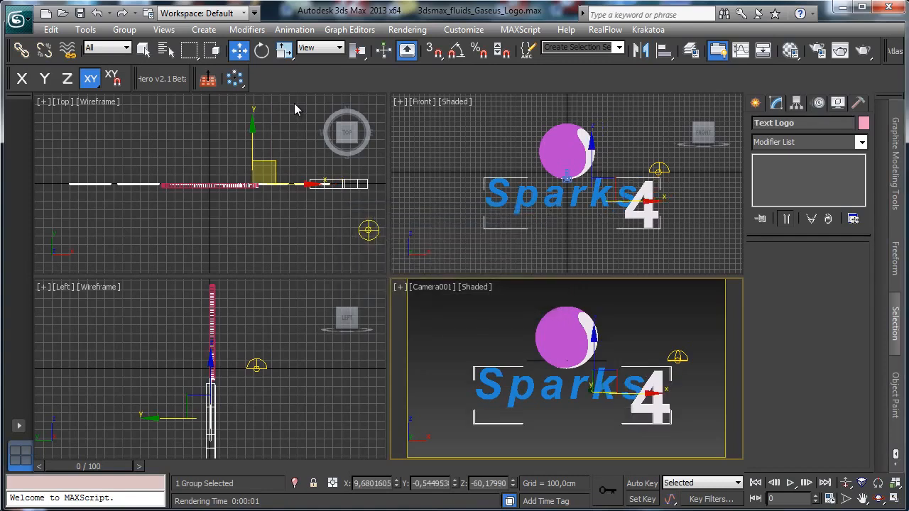
Add an XForm modifier to the Text Logo group and activate its Gizmo sub-object
click(861, 142)
scroll(810, 326, down, 15)
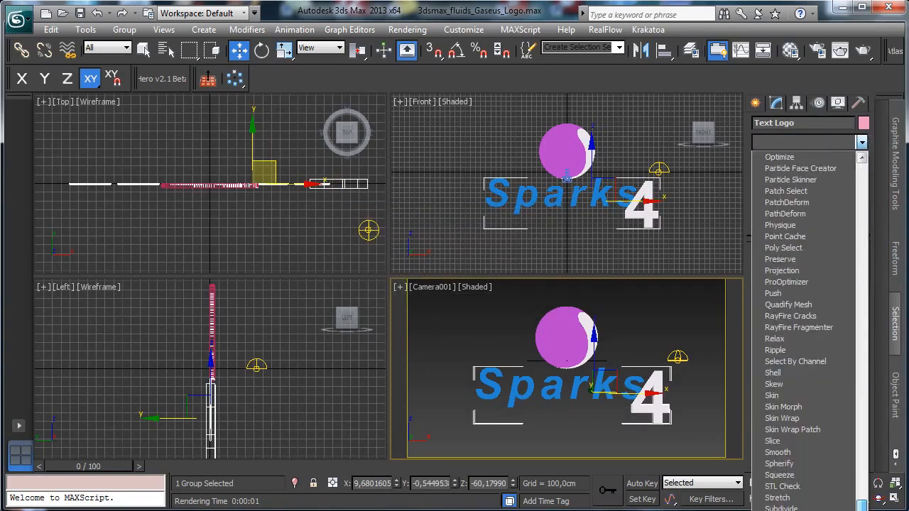
click(810, 508)
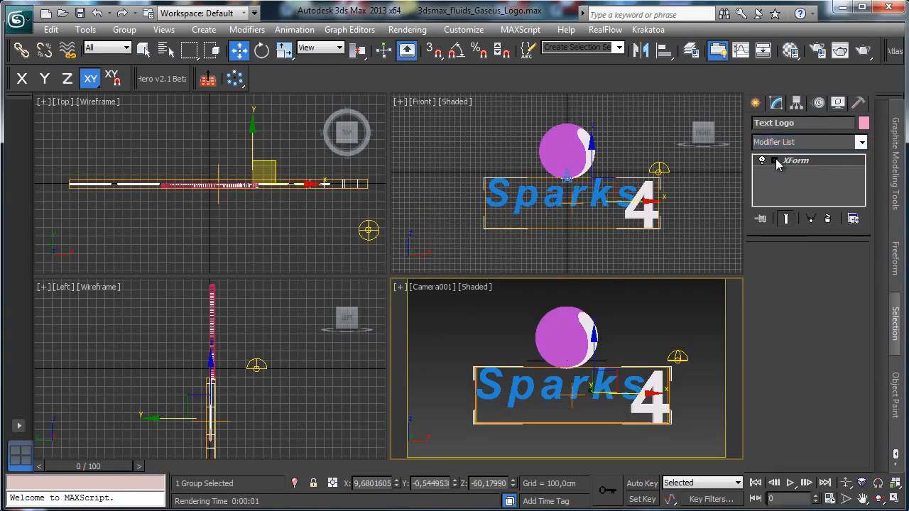
click(774, 160)
click(798, 172)
Scale the XForm gizmo down in the Front view to about 80% of its width, reducing the Sparks 4 text
click(284, 49)
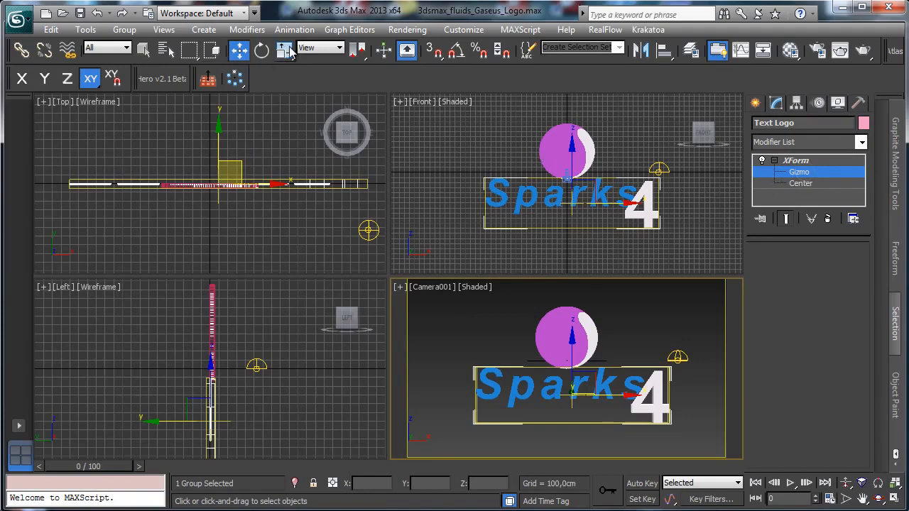
click(573, 227)
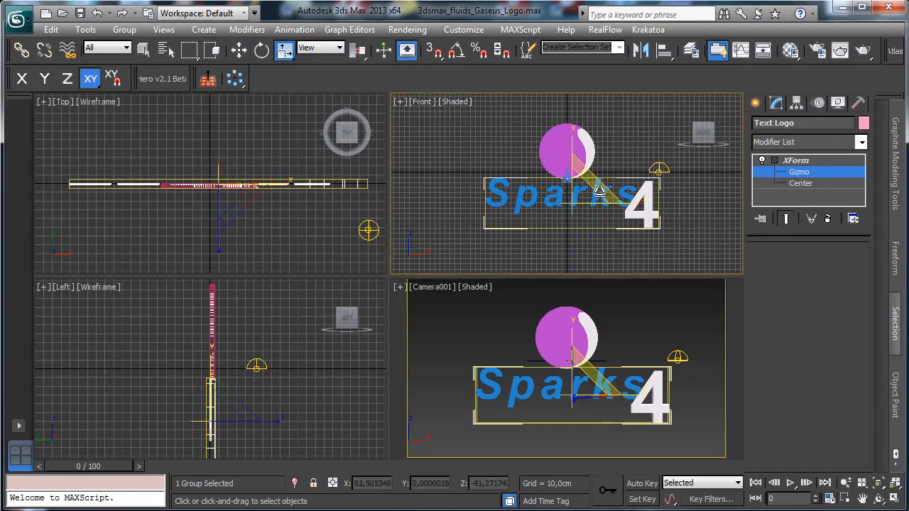
drag(599, 189, 650, 202)
key(F5)
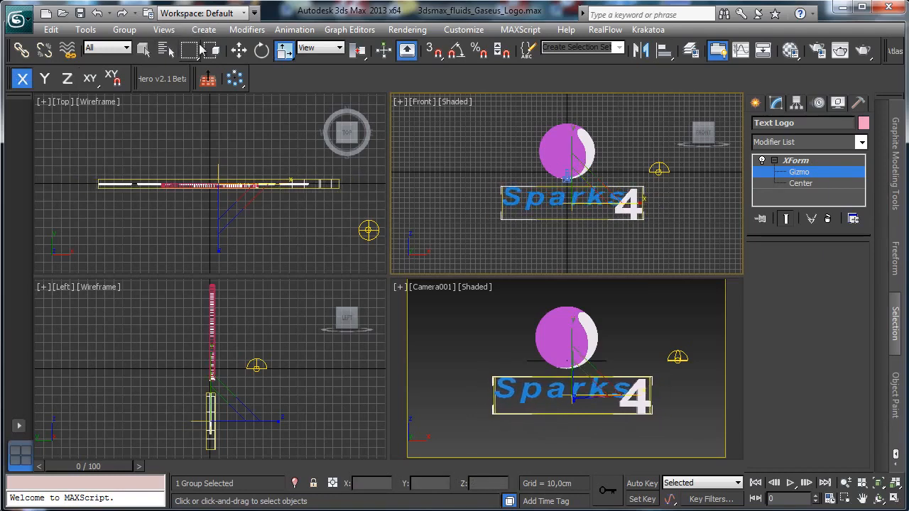
Move the XForm gizmo in the Front view so the Sparks 4 text sits centred directly beneath the circle
click(239, 49)
drag(570, 188, 585, 176)
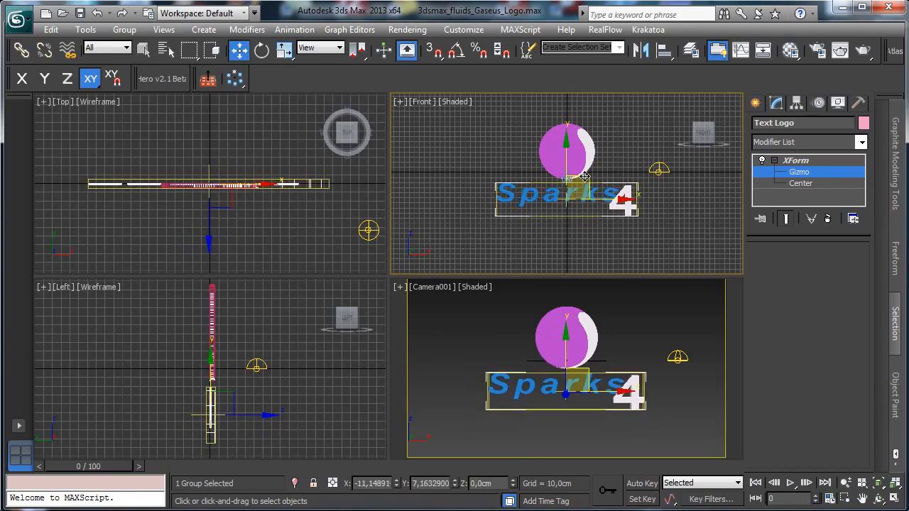
drag(570, 158, 570, 153)
click(645, 310)
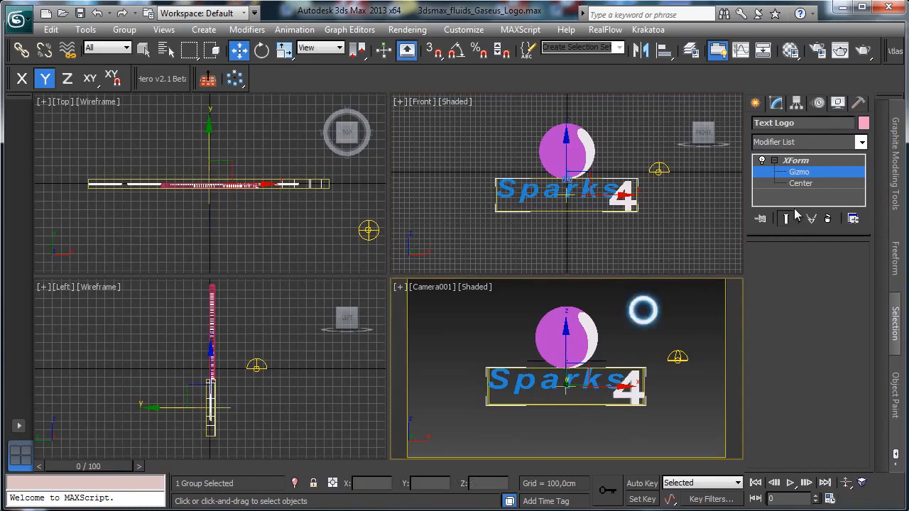
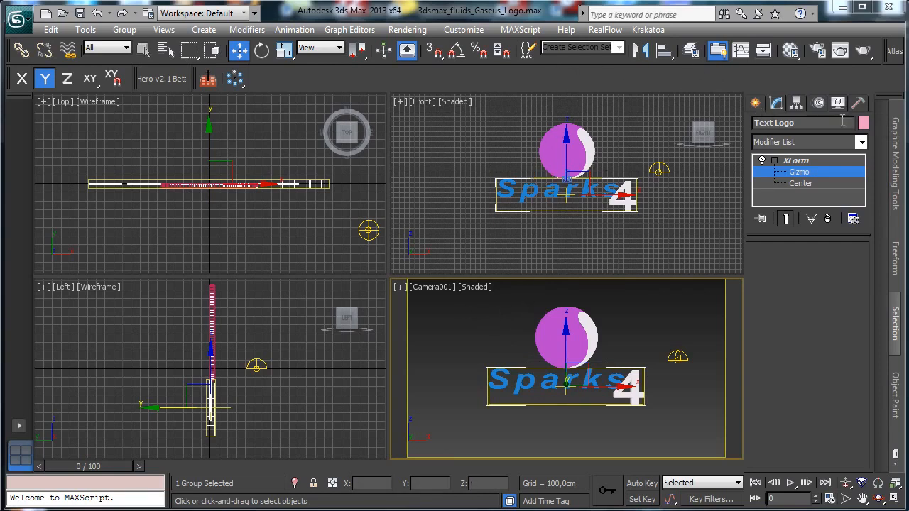
Create a sphere with a radius of about 1348 cm, centred on the logo in the Front view, to enclose the scene
click(755, 103)
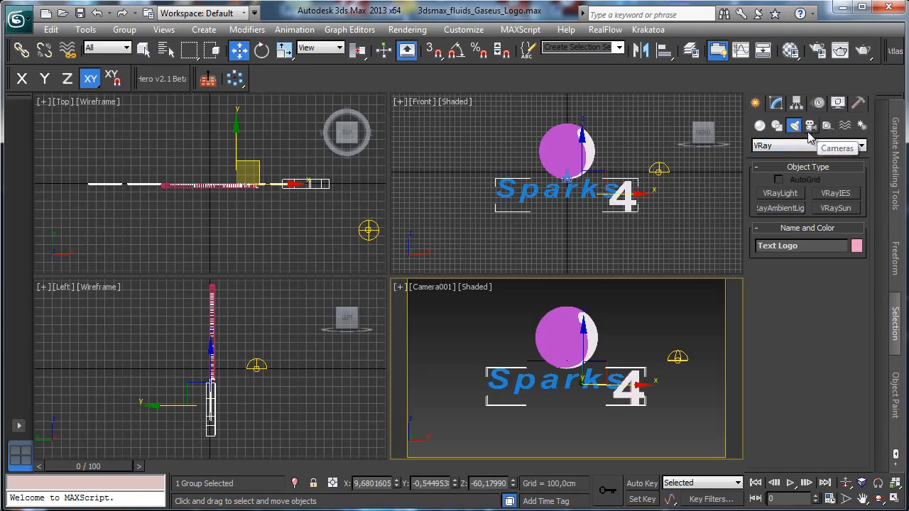
click(759, 125)
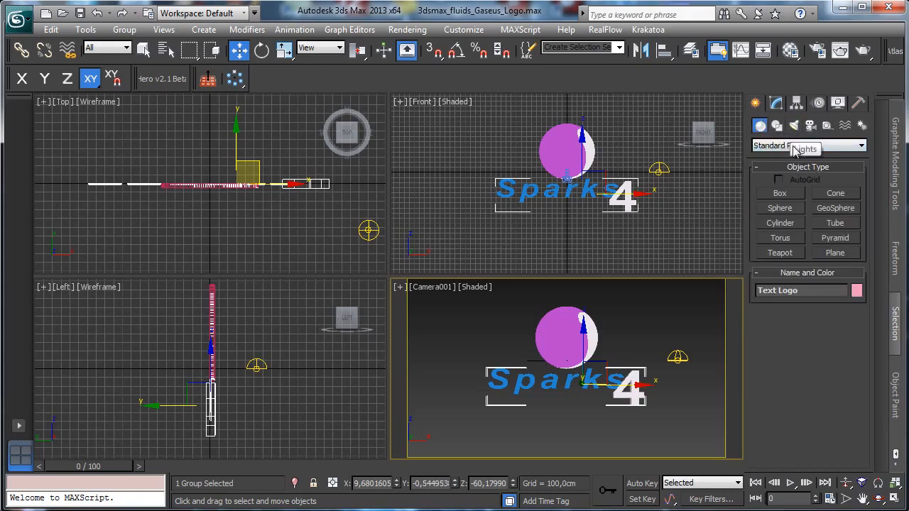
click(781, 208)
drag(568, 174, 812, 438)
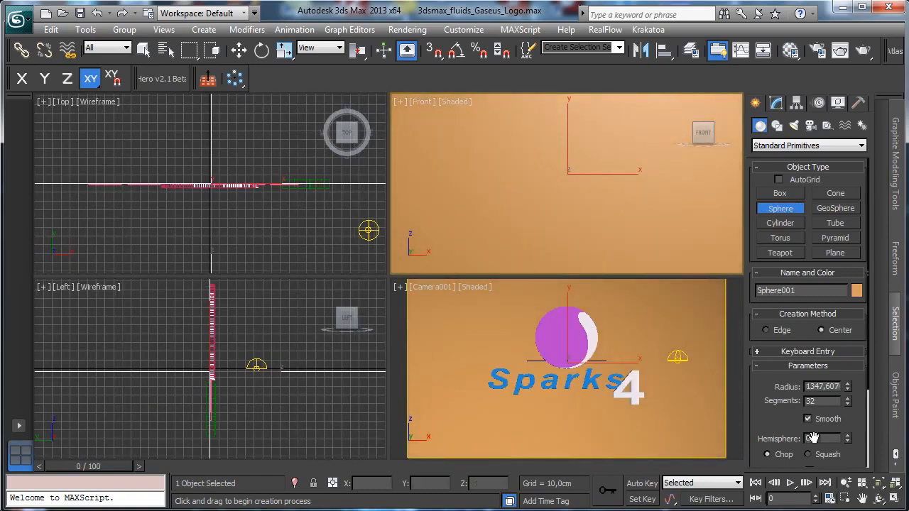
right_click(588, 380)
click(775, 105)
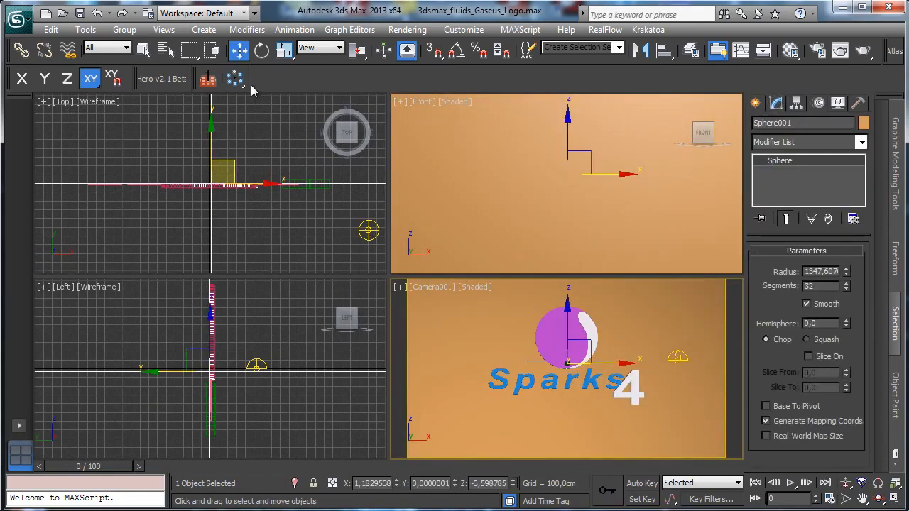
Exclude Sphere001 from the V-Ray dome light for both illumination and shadow casting
click(679, 360)
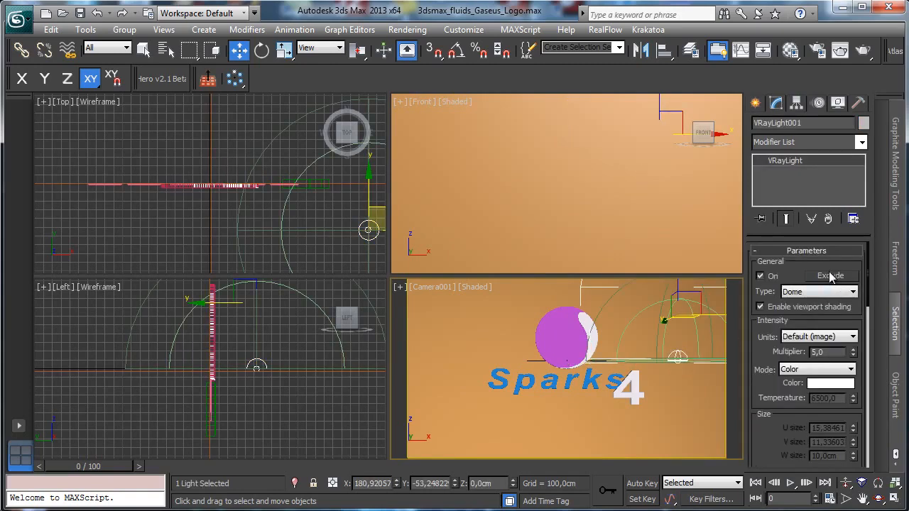
click(830, 276)
click(237, 158)
click(454, 237)
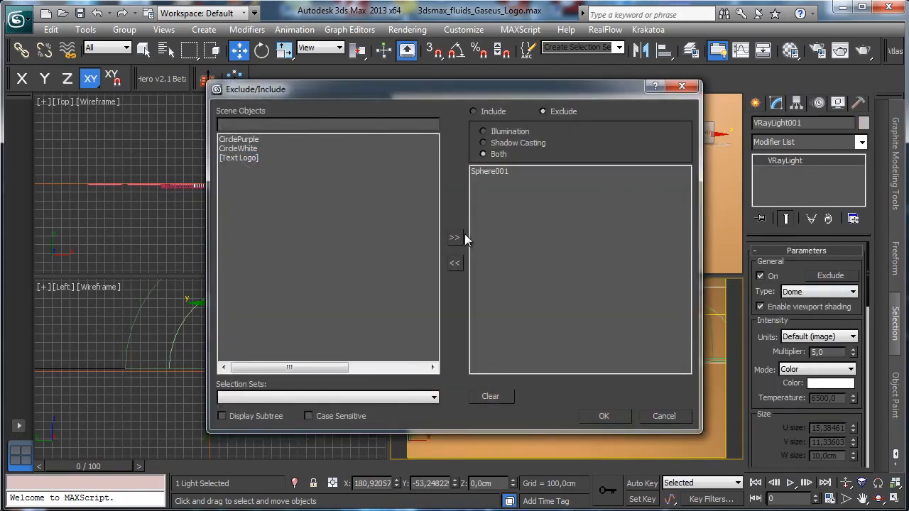
click(606, 413)
Select the large background sphere again and test-render the Camera001 view
click(469, 317)
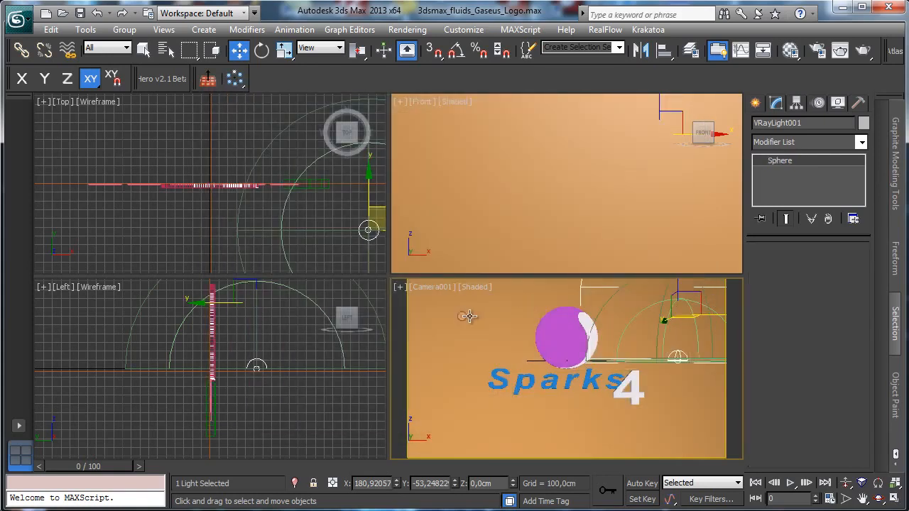
click(861, 49)
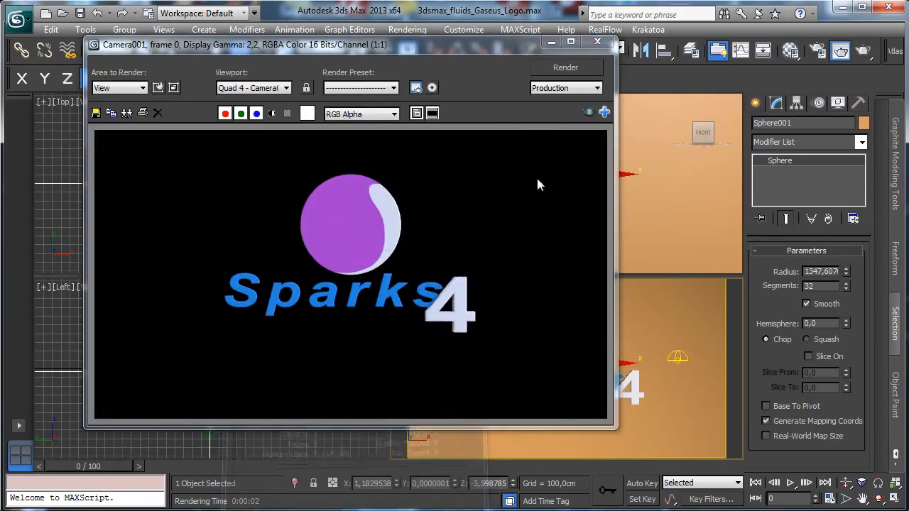
click(552, 43)
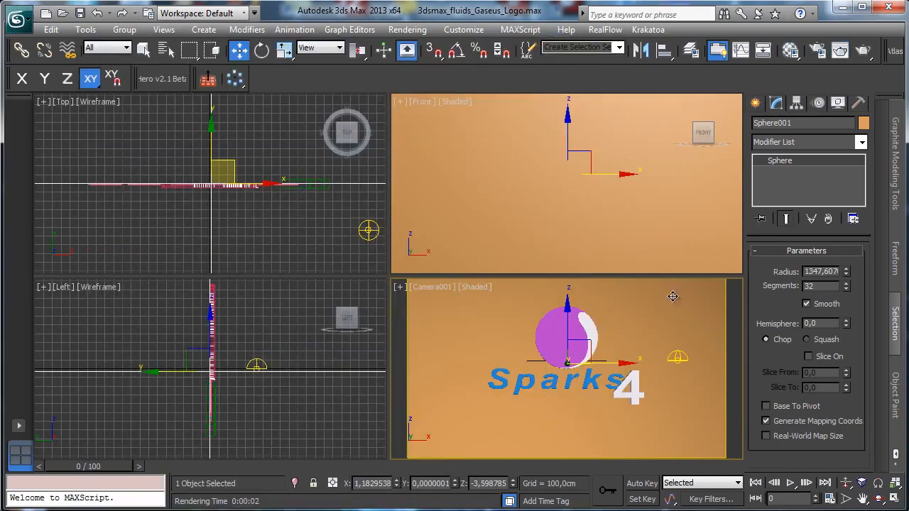
Disable Visible to Reflection/Refraction, Receive Shadows and Cast Shadows in the sphere's object properties, and test-render the camera view
right_click(673, 297)
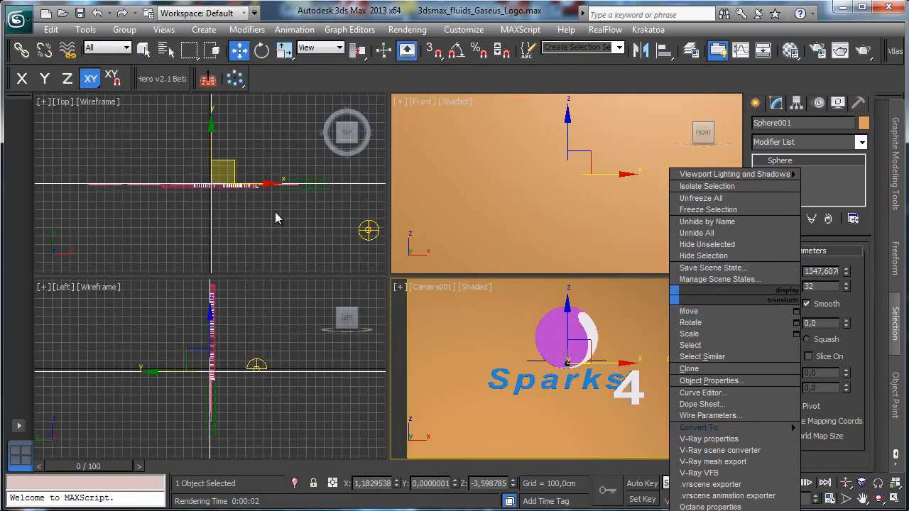
click(490, 188)
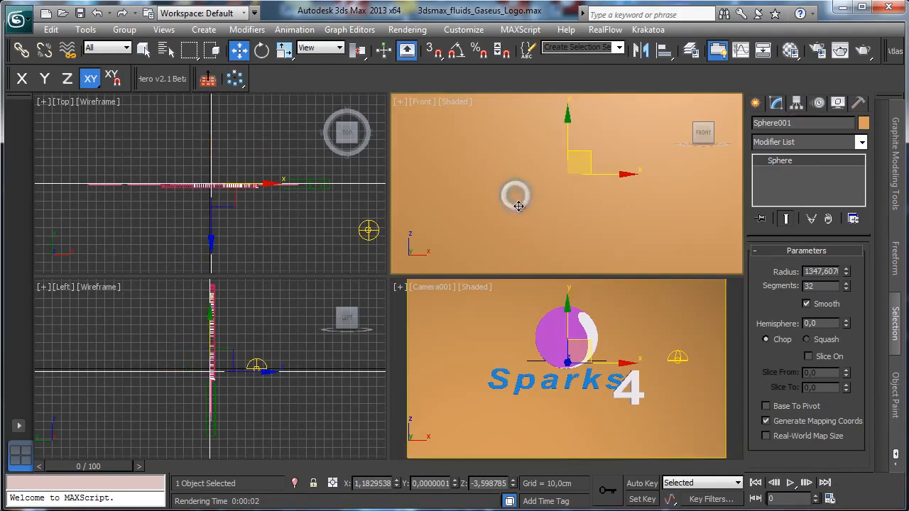
right_click(548, 230)
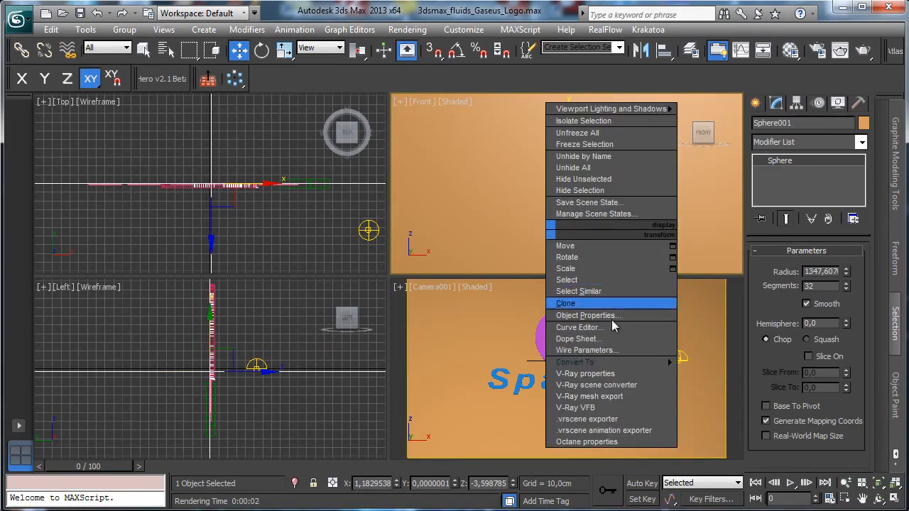
click(629, 317)
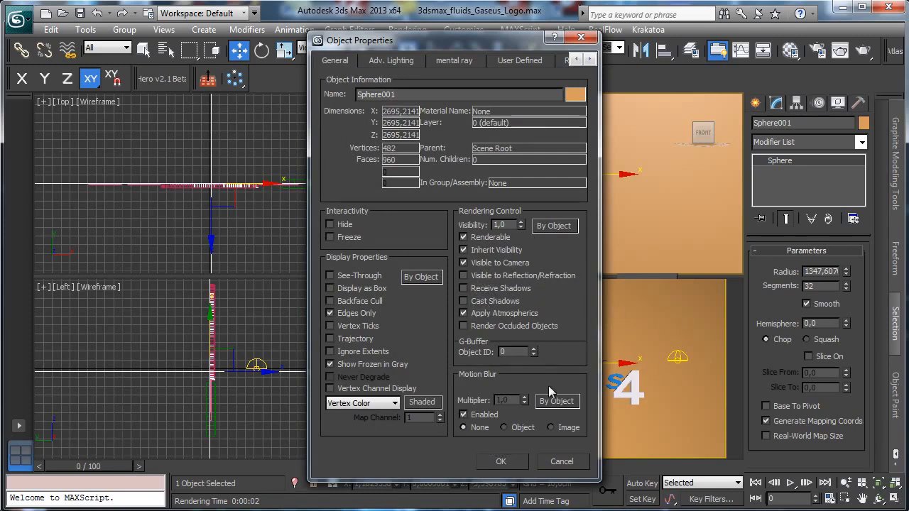
click(506, 463)
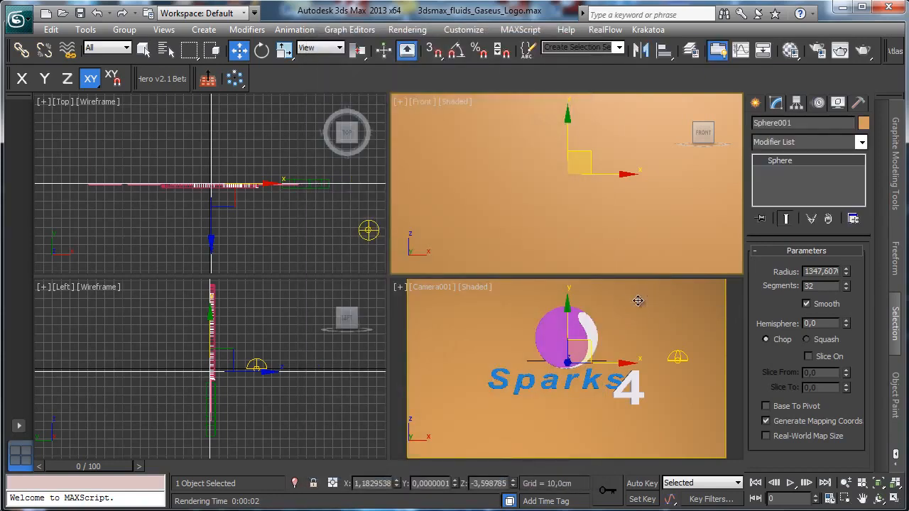
click(863, 49)
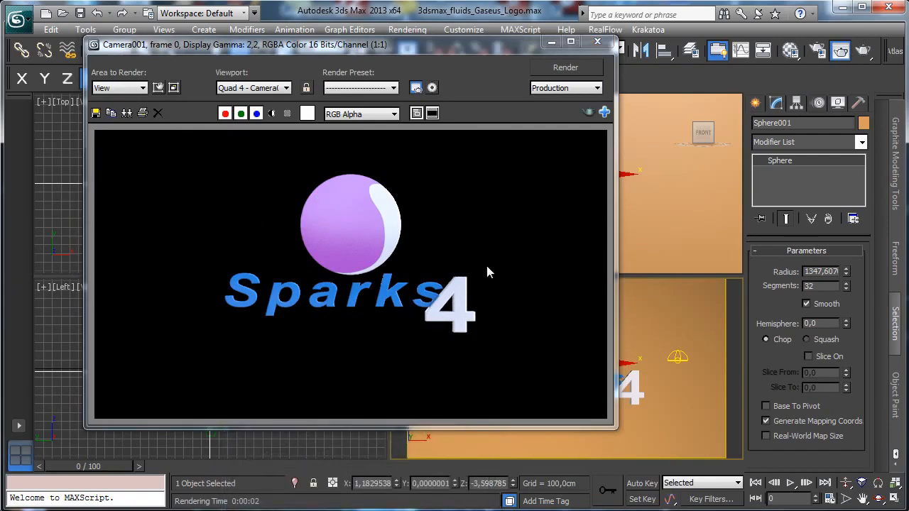
click(597, 42)
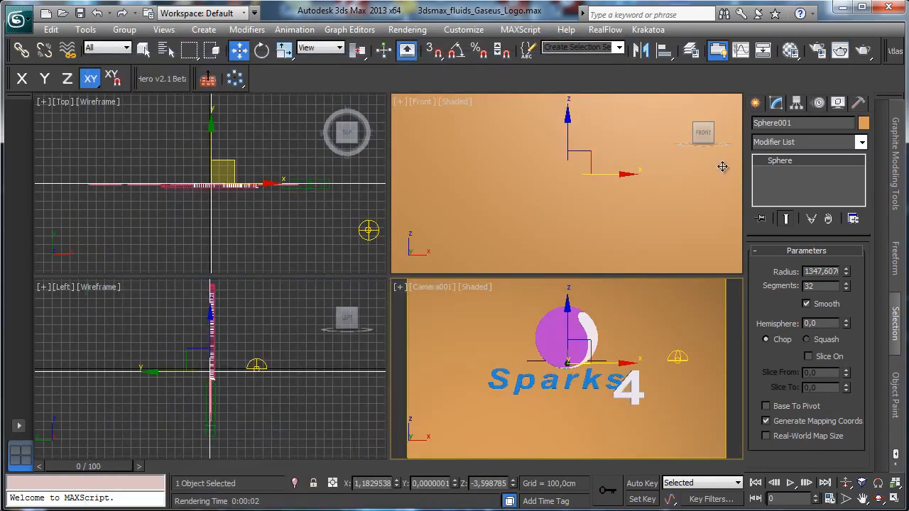
Name an unused standard material Environment and assign it to the background sphere
click(791, 51)
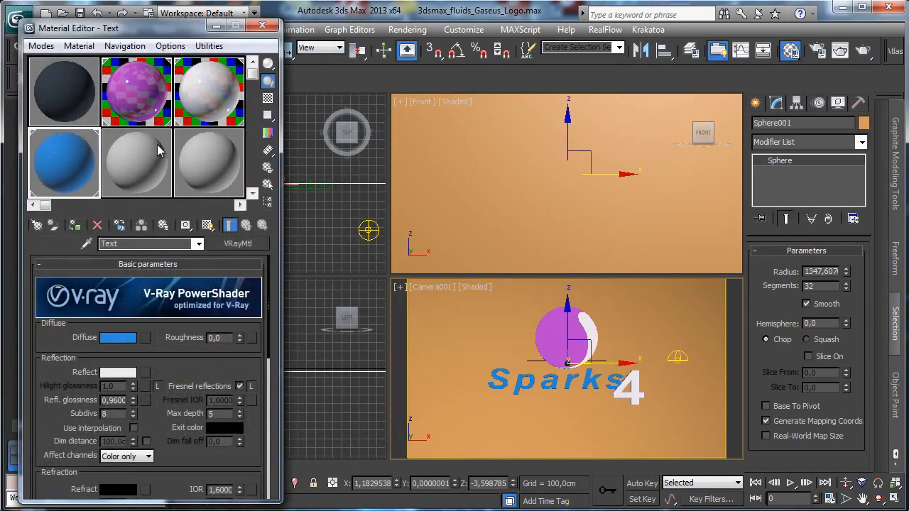
click(152, 244)
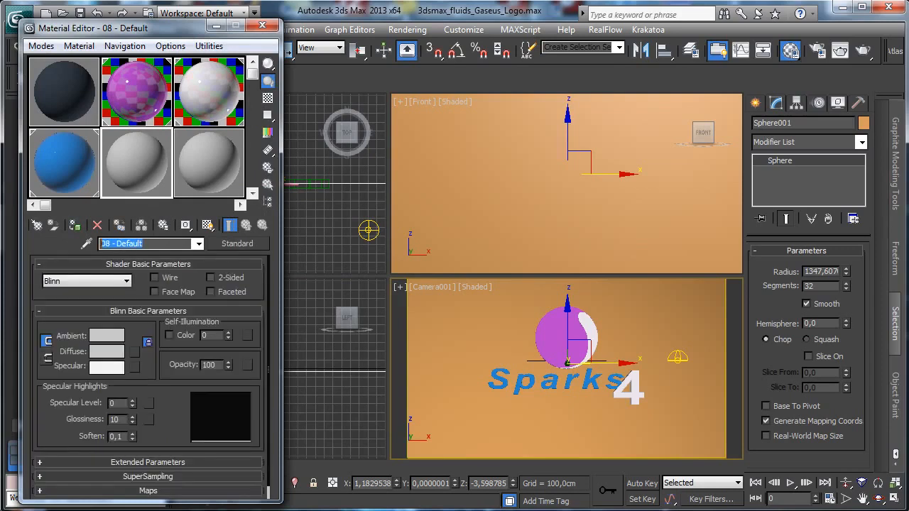
text(Environemnt)
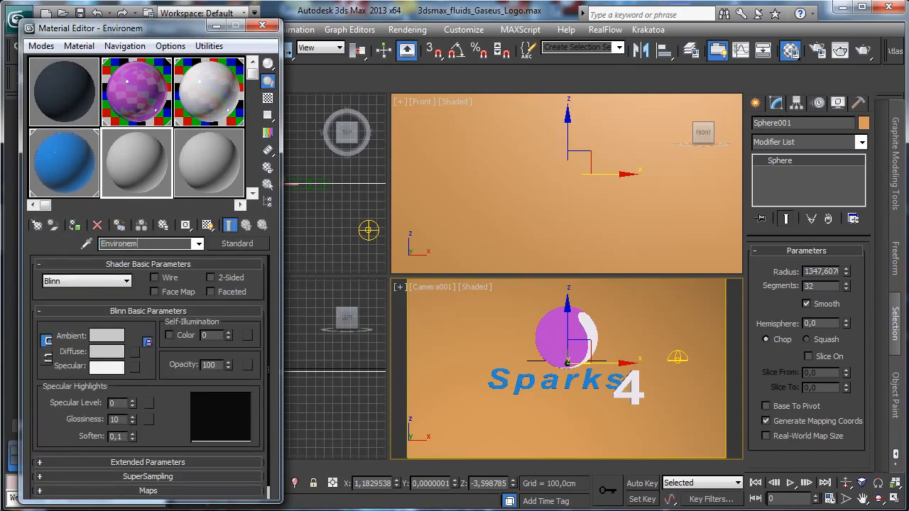
key(BackSpace)
key(BackSpace)
key(BackSpace)
key(BackSpace)
text(ment)
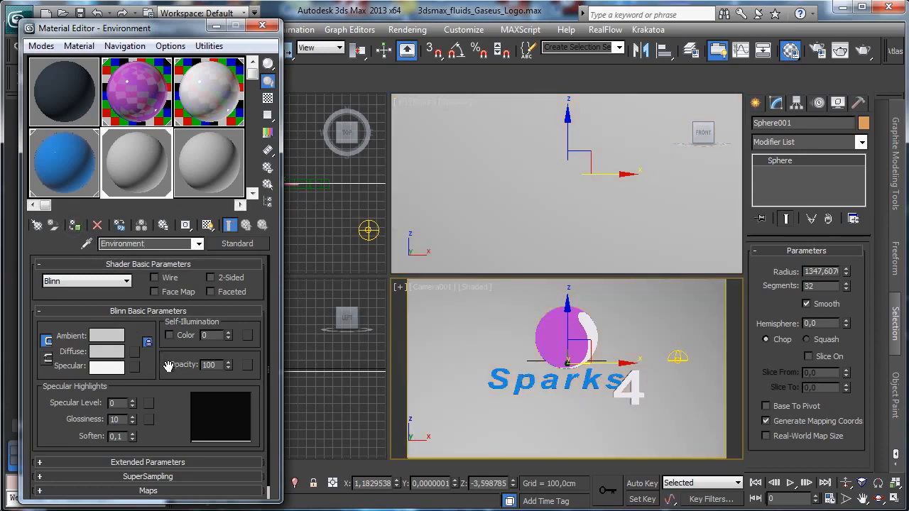
Apply a Gradient Ramp map to the Environment material's diffuse colour and show it in the viewports
click(133, 352)
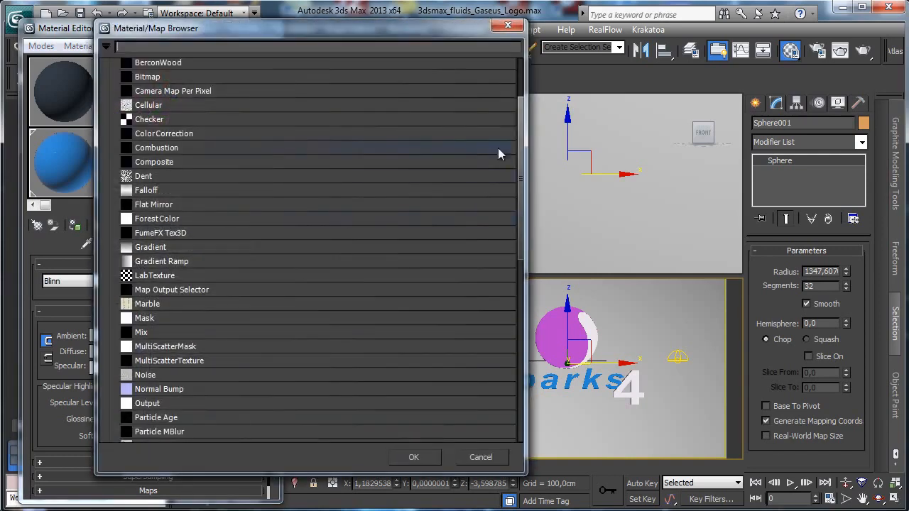
drag(519, 152, 517, 132)
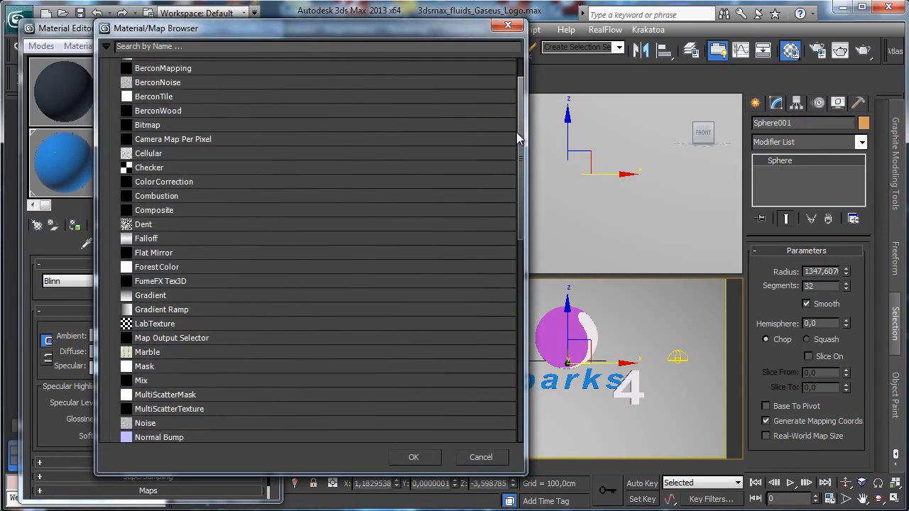
double_click(161, 310)
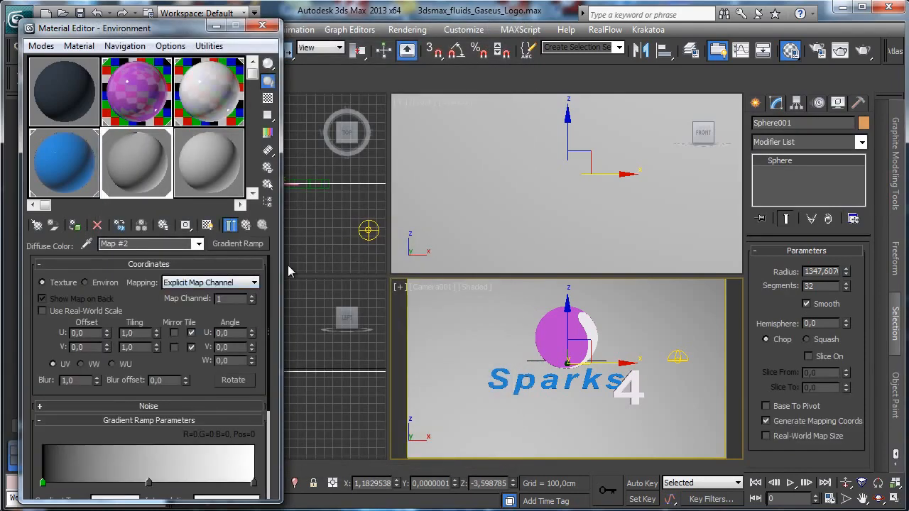
click(206, 225)
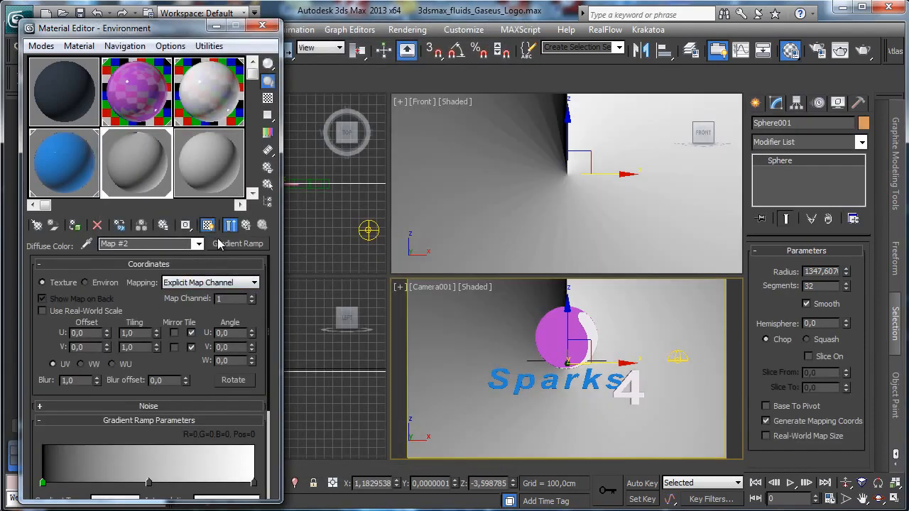
Set the Gradient Ramp's gradient type to Radial
scroll(147, 303, down, 5)
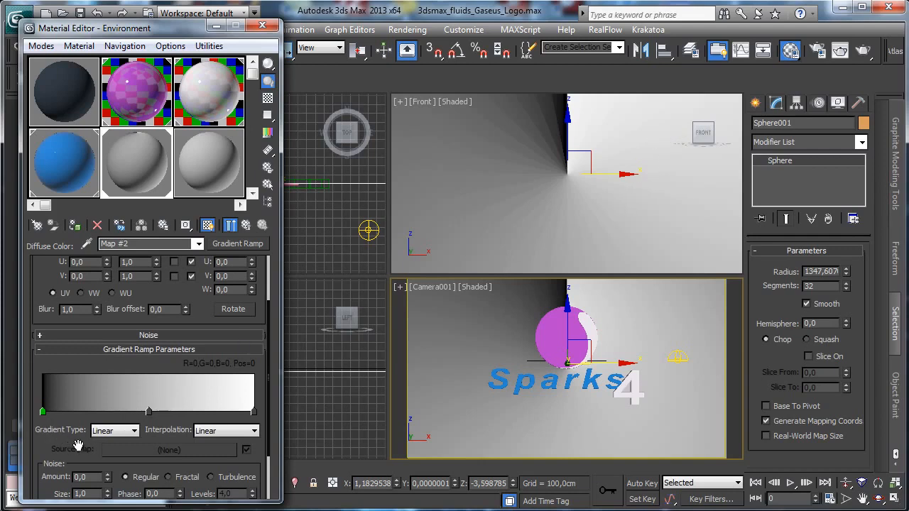
click(128, 430)
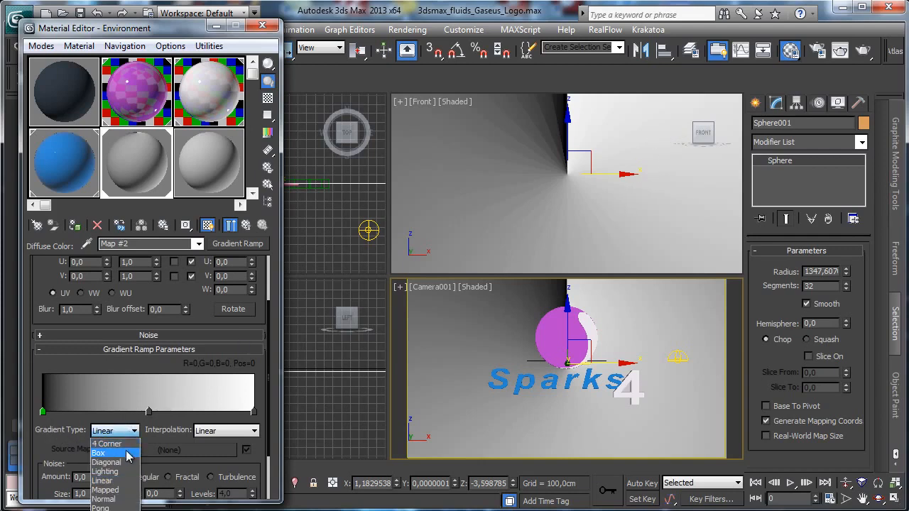
click(113, 506)
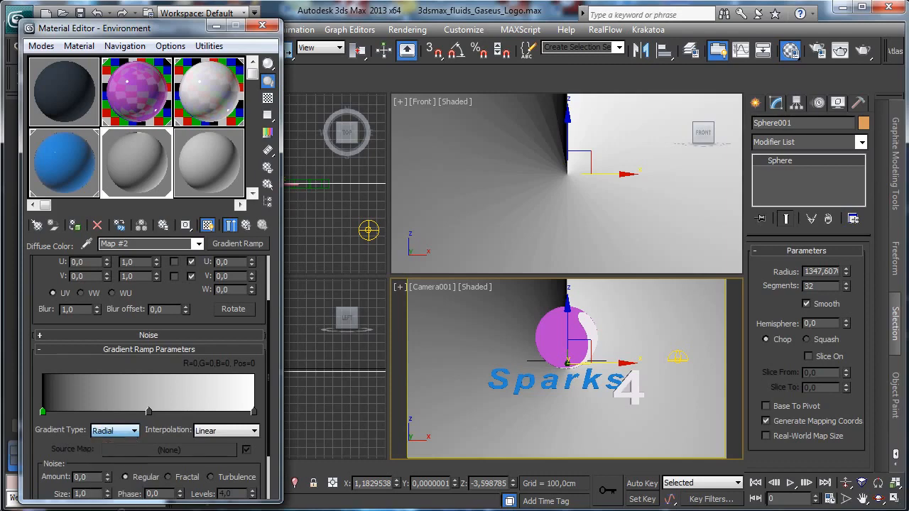
Set the gradient's end flag at position 100 to pale green, RGB 188, 255, 194
double_click(253, 412)
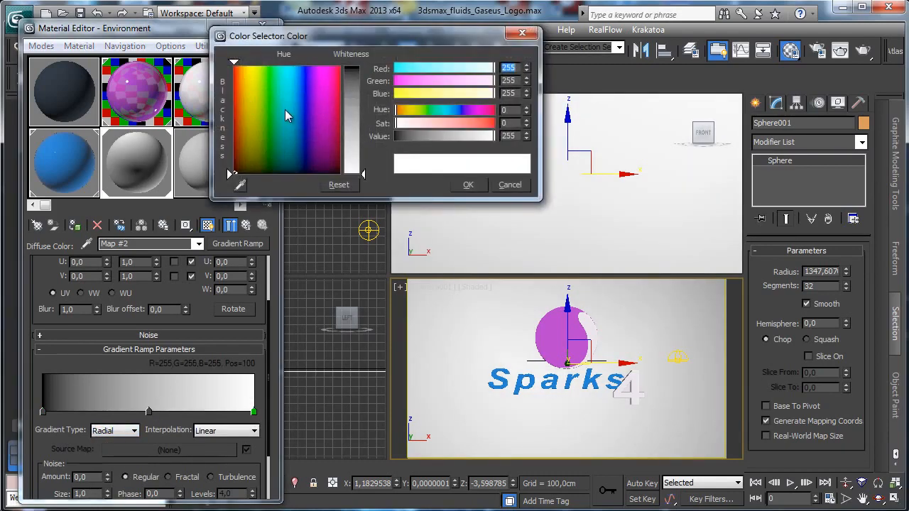
click(430, 110)
drag(410, 125, 422, 124)
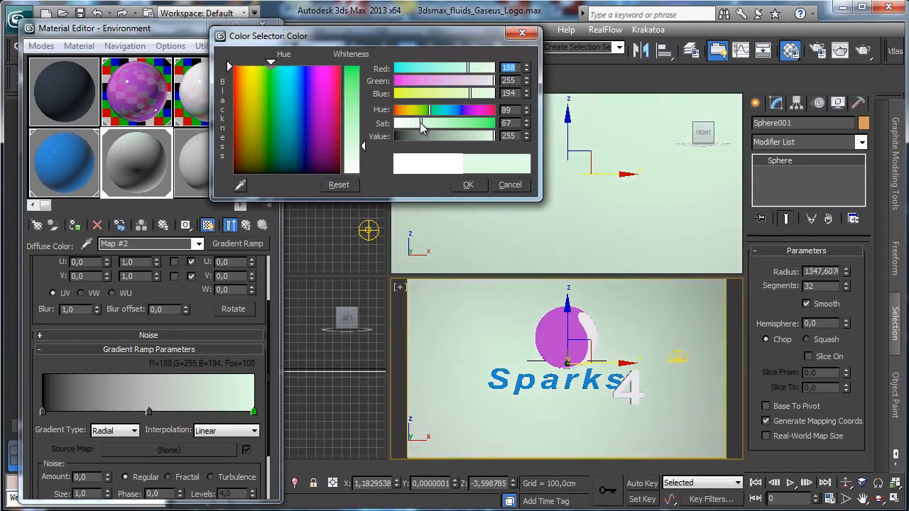
click(468, 185)
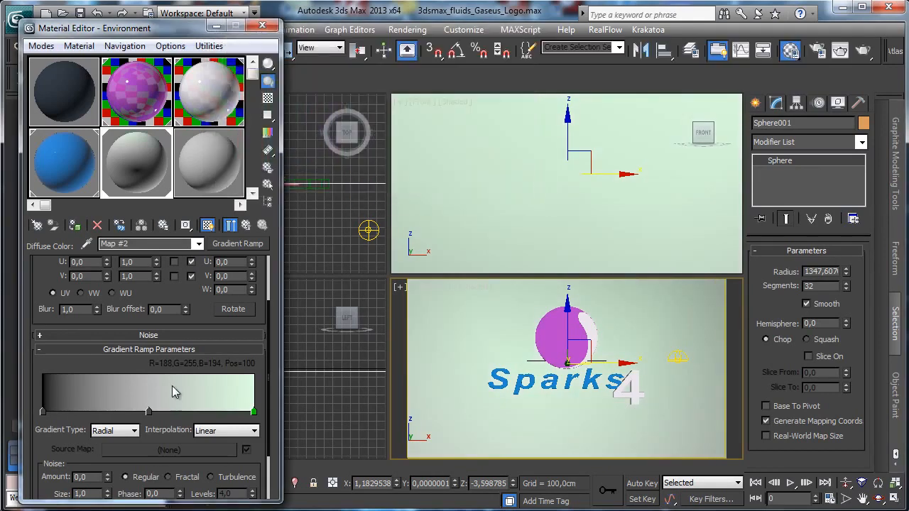
Set the gradient's start flag at position 0 to dark teal, RGB 0, 43, 59
double_click(42, 411)
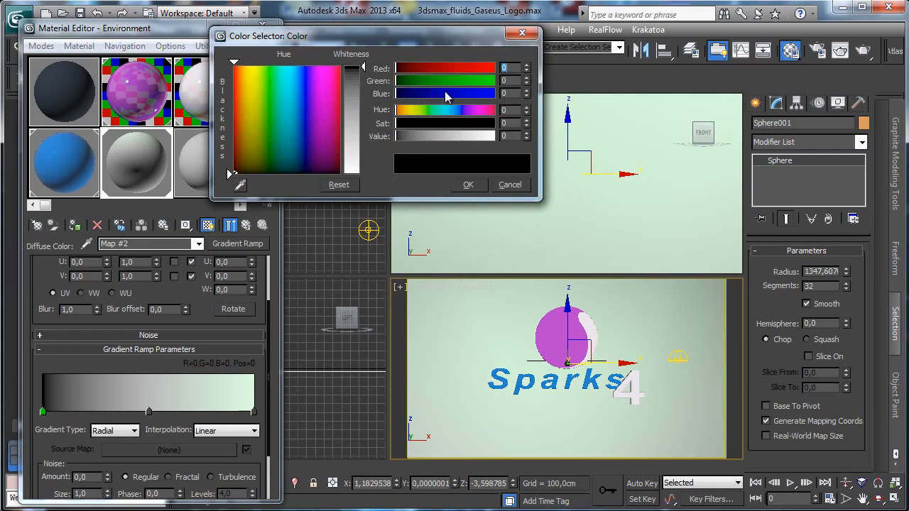
drag(446, 116, 452, 114)
drag(273, 146, 292, 150)
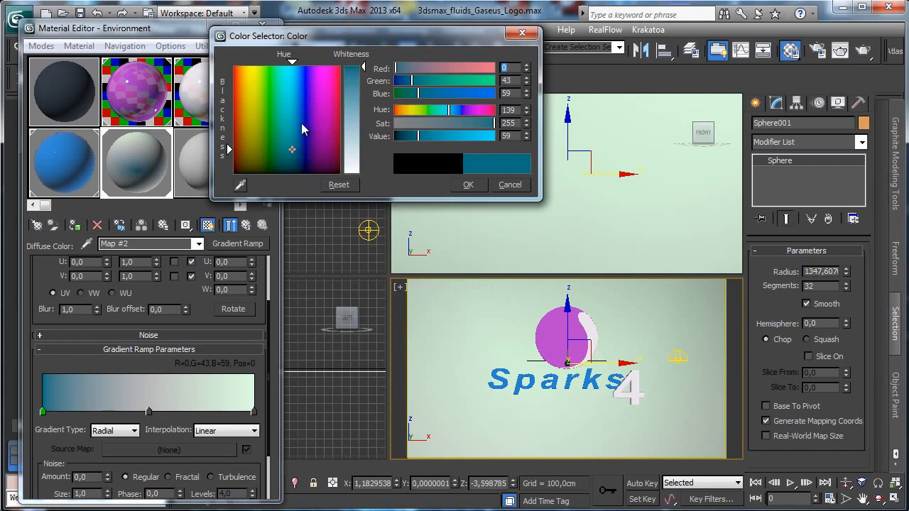
click(468, 185)
Set the gradient's middle flag at position 50 to blue, RGB 18, 78, 124
click(148, 412)
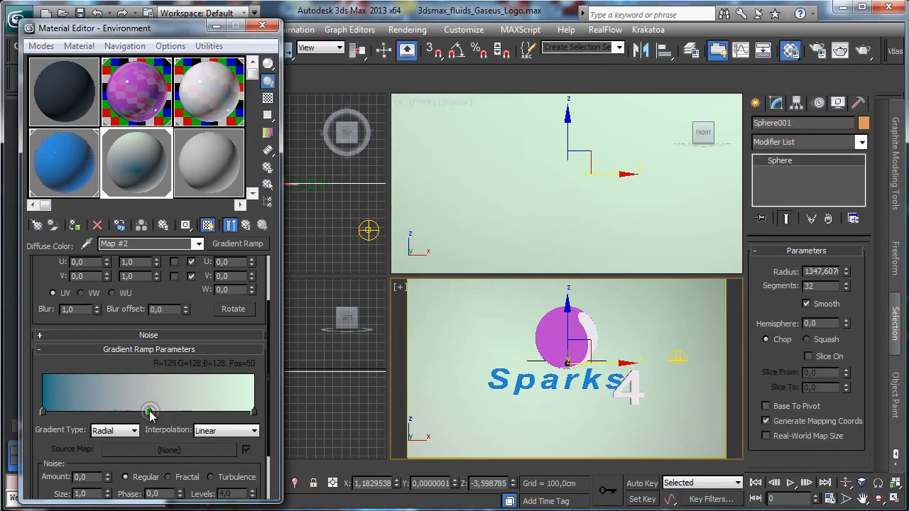
double_click(147, 412)
click(294, 126)
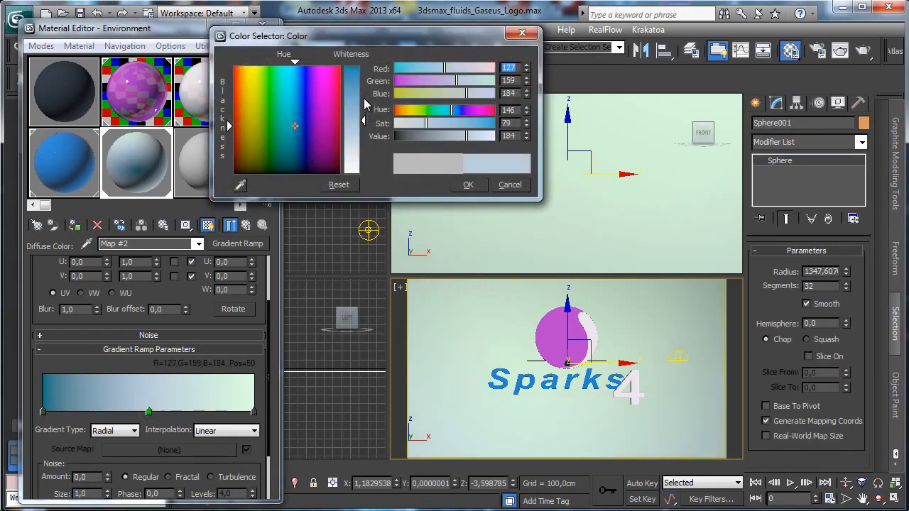
drag(365, 102, 362, 74)
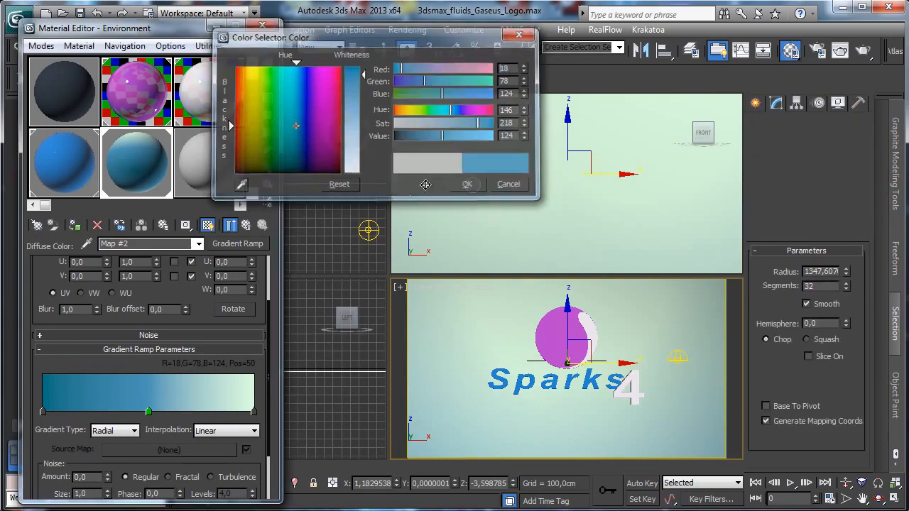
Move the gradient's middle blue flag to position 69 and render the camera view
click(469, 185)
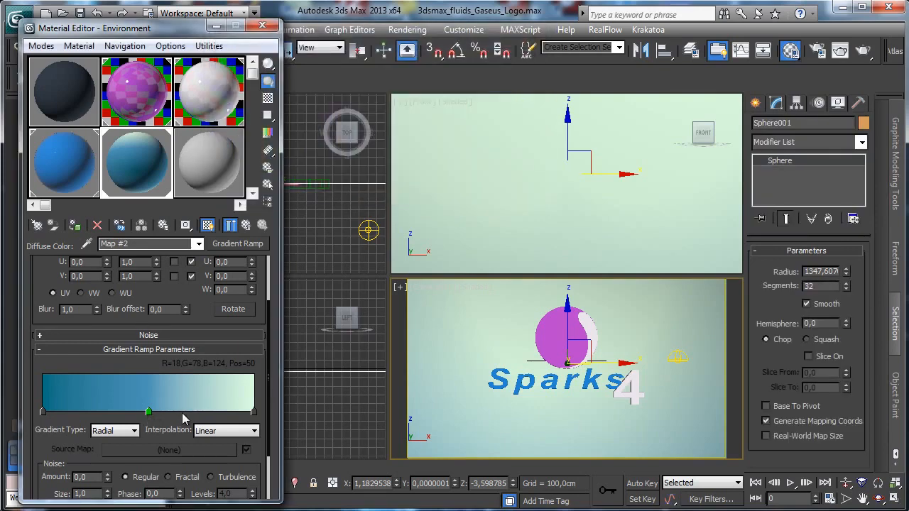
drag(149, 415, 188, 413)
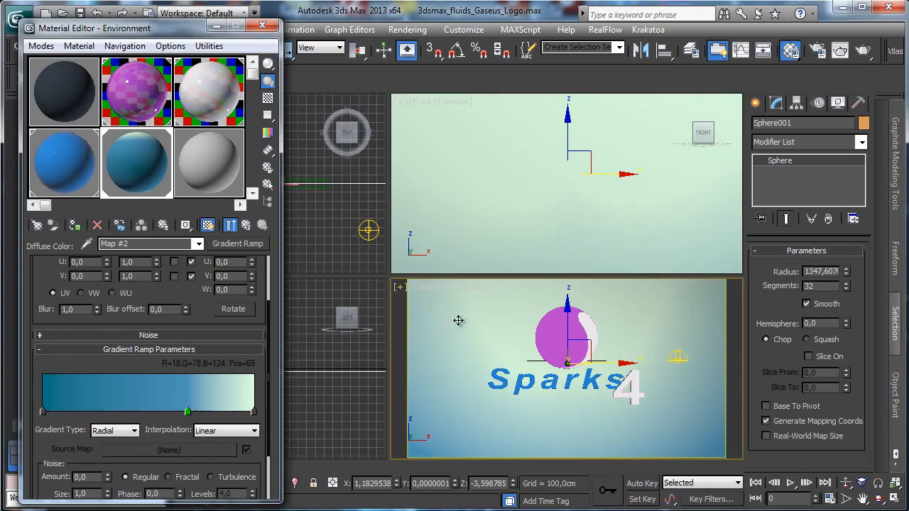
click(862, 51)
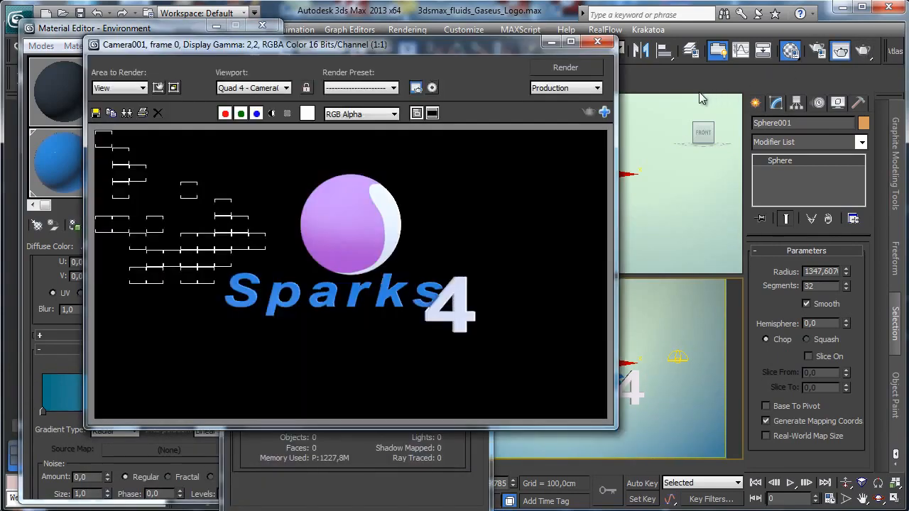
click(554, 43)
Set the Environment material's self-illumination to 100 and render the camera view again
click(241, 243)
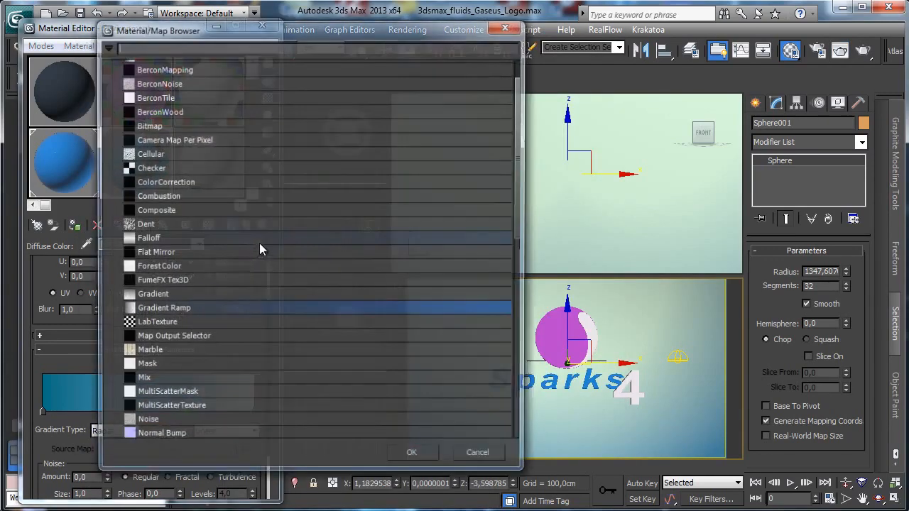
click(478, 457)
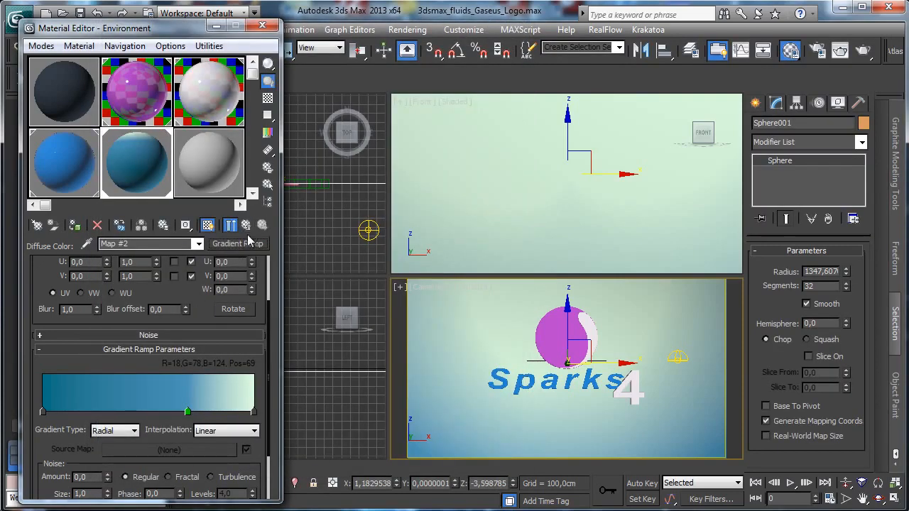
click(254, 243)
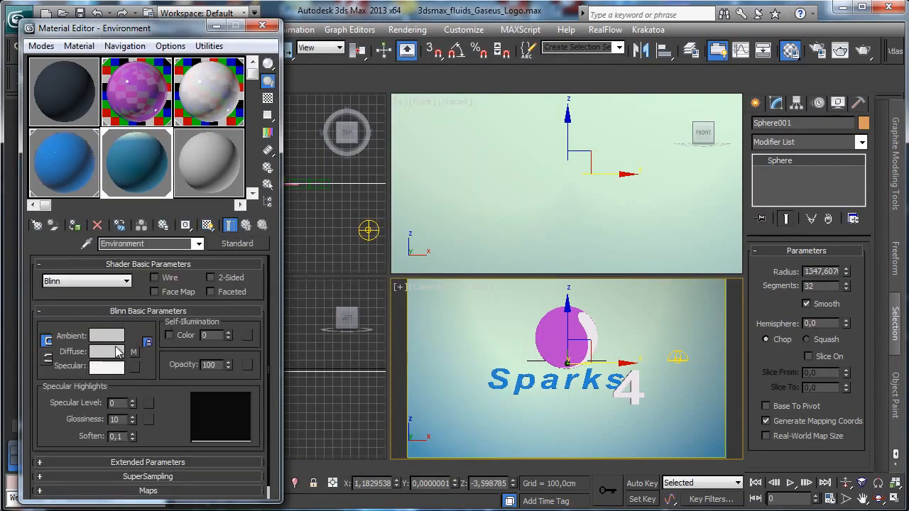
drag(228, 338, 396, 54)
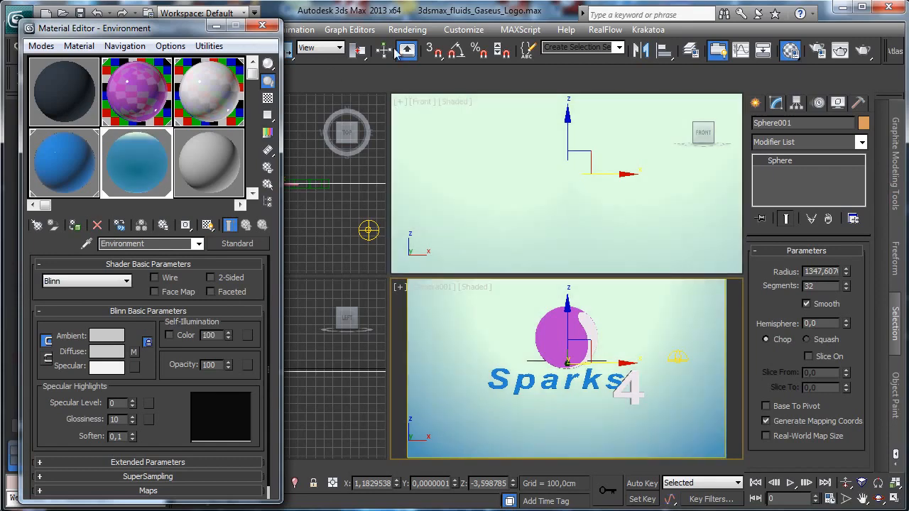
click(837, 51)
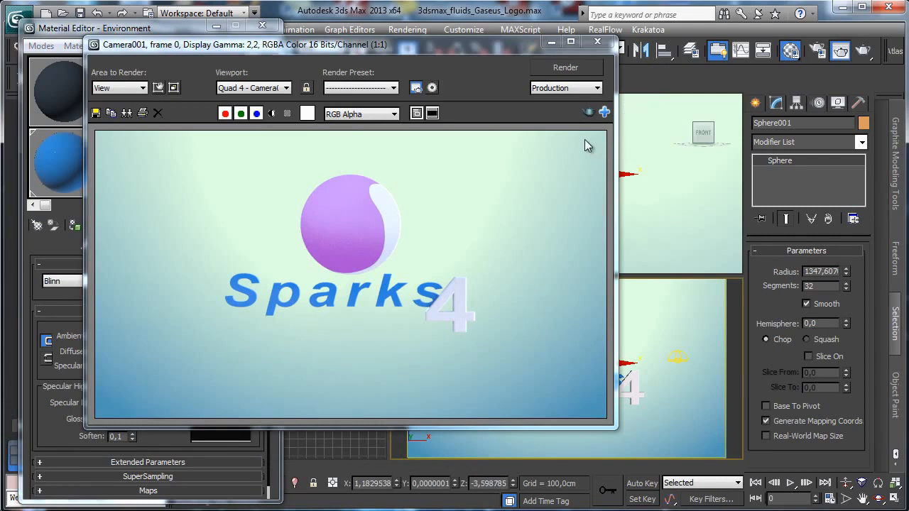
click(552, 44)
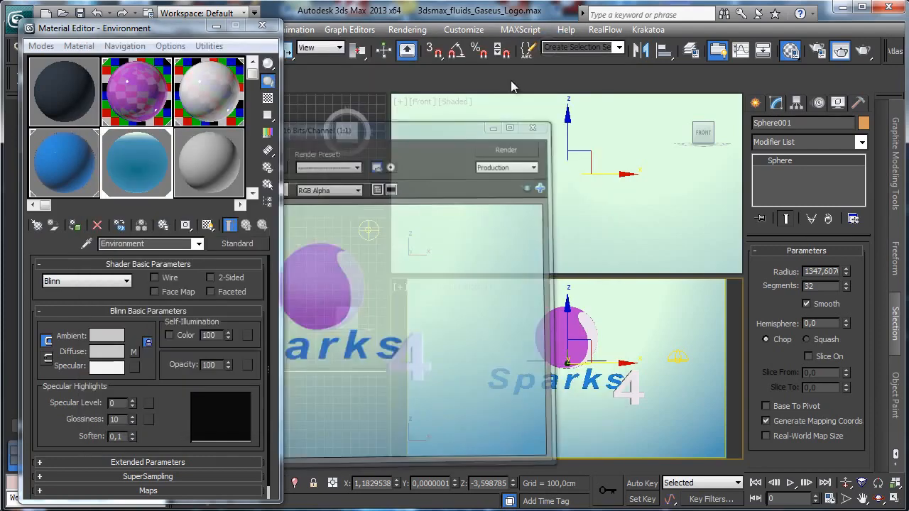
Select the Sparks text logo and change the Text material's diffuse colour to black
click(520, 382)
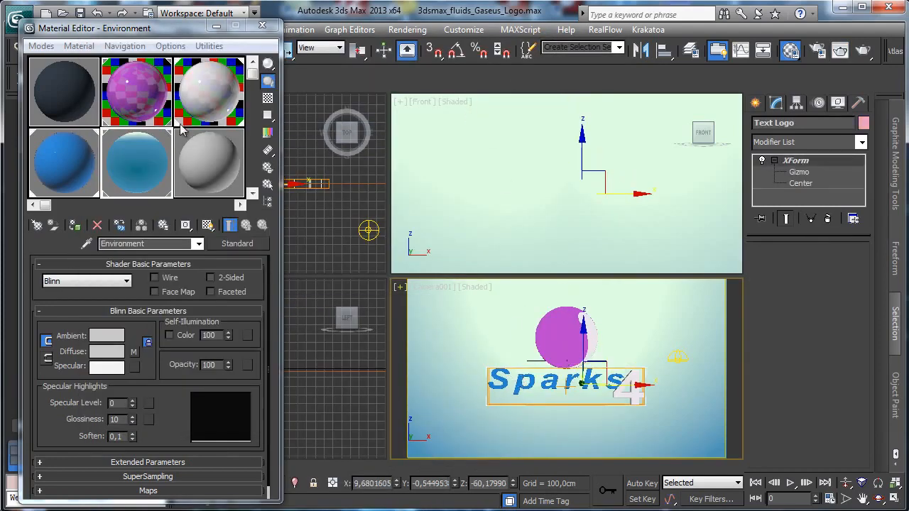
click(56, 162)
click(118, 338)
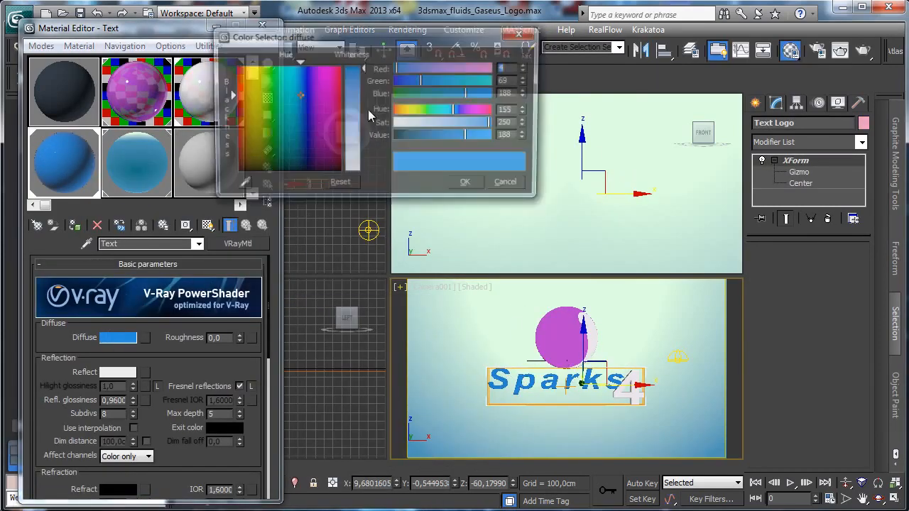
drag(429, 136, 395, 136)
click(467, 184)
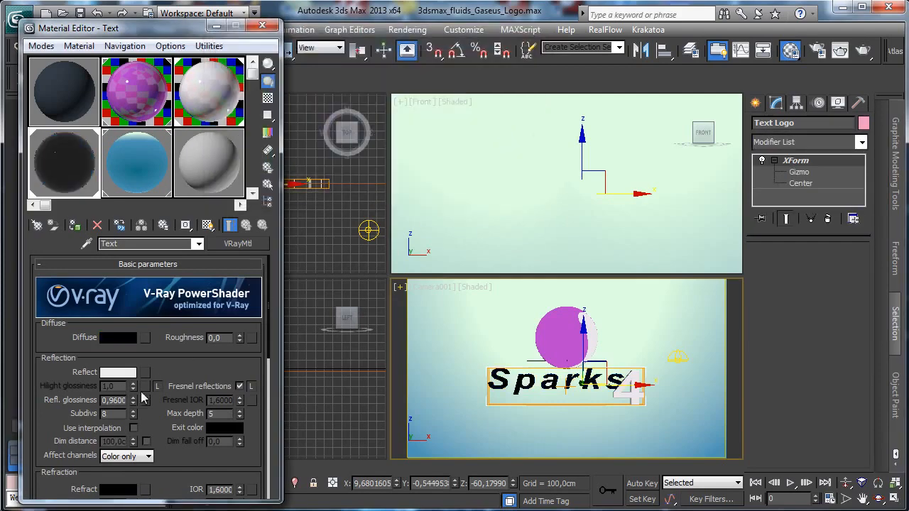
Try a refraction IOR of 3 on the Text material and render the camera view
scroll(220, 454, down, 2)
double_click(220, 448)
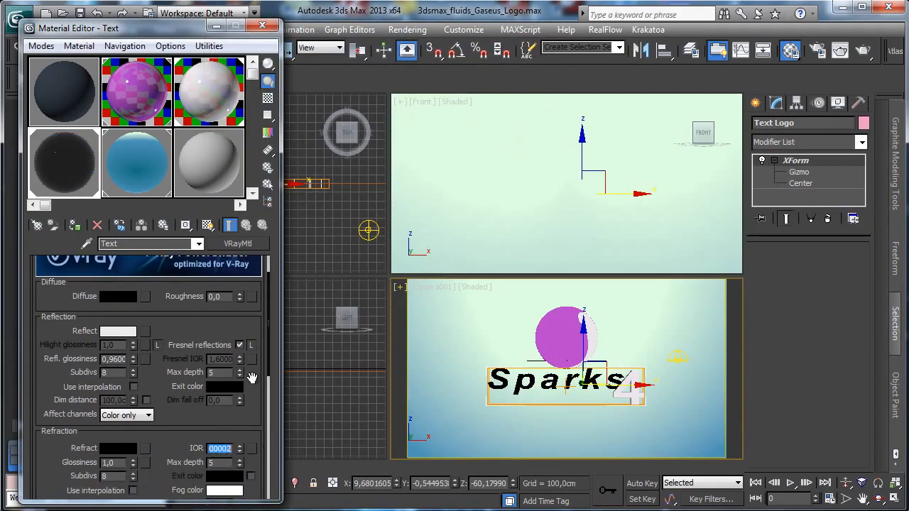
text(3)
key(Return)
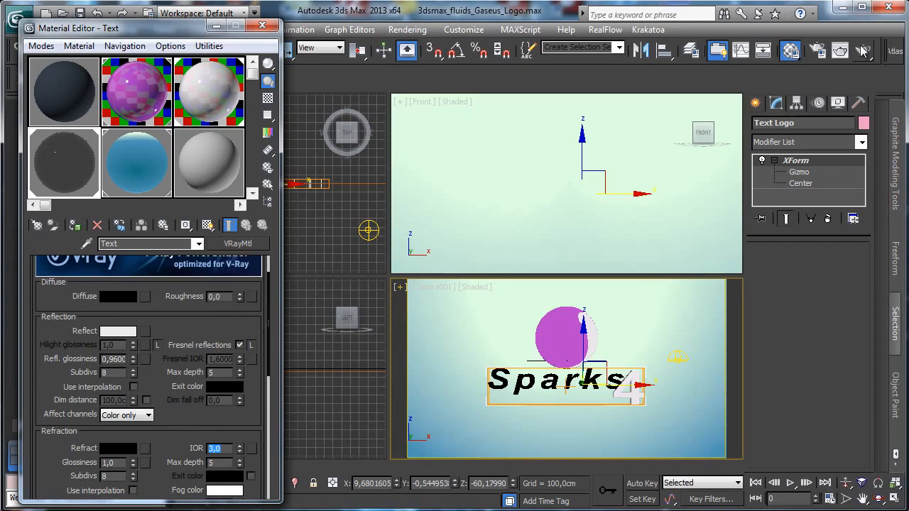
click(861, 52)
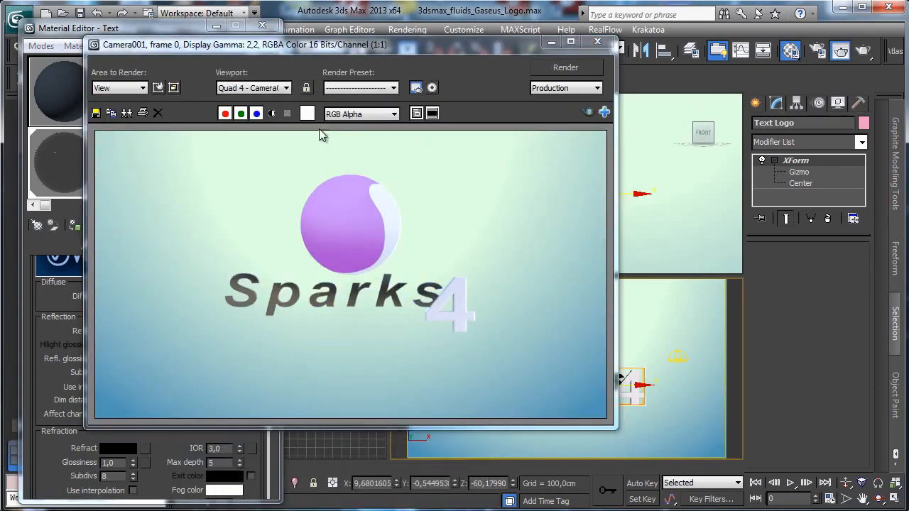
drag(343, 49, 531, 45)
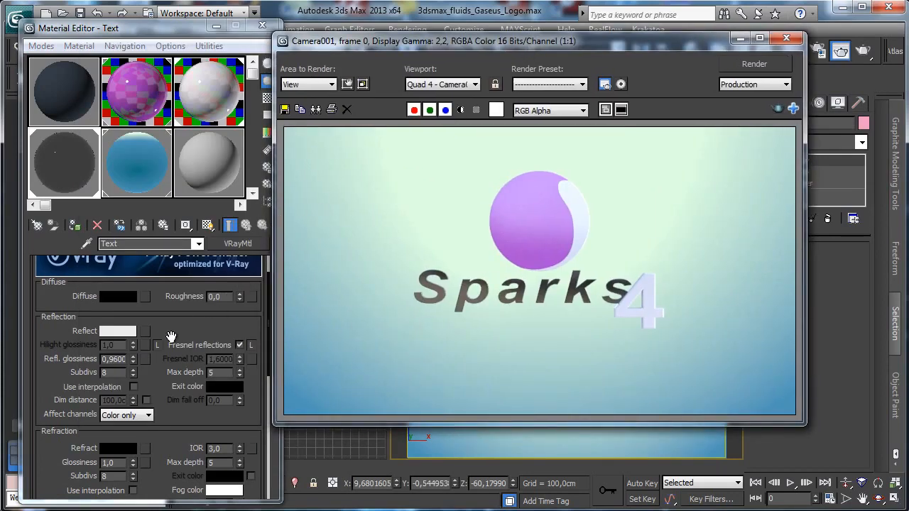
Set the Text material's refraction IOR to 1,6 and re-render the camera view
drag(221, 315, 222, 265)
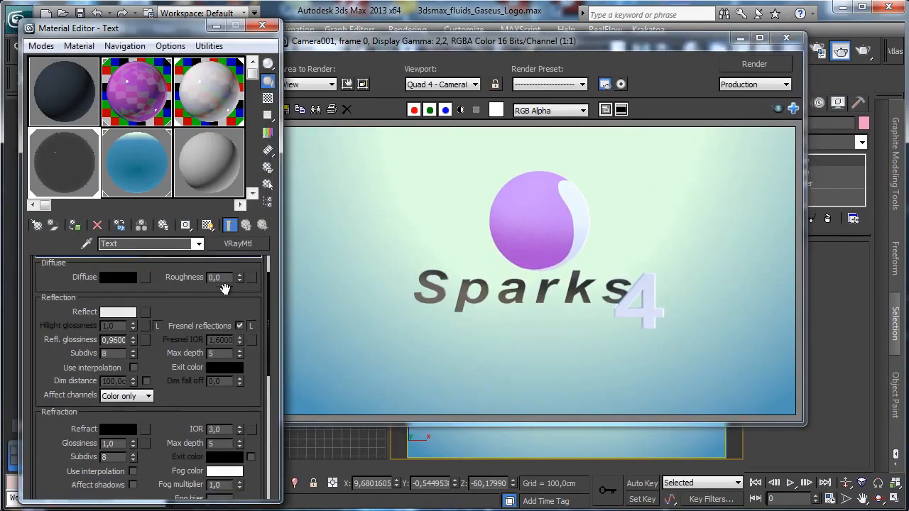
click(217, 397)
text(1,6)
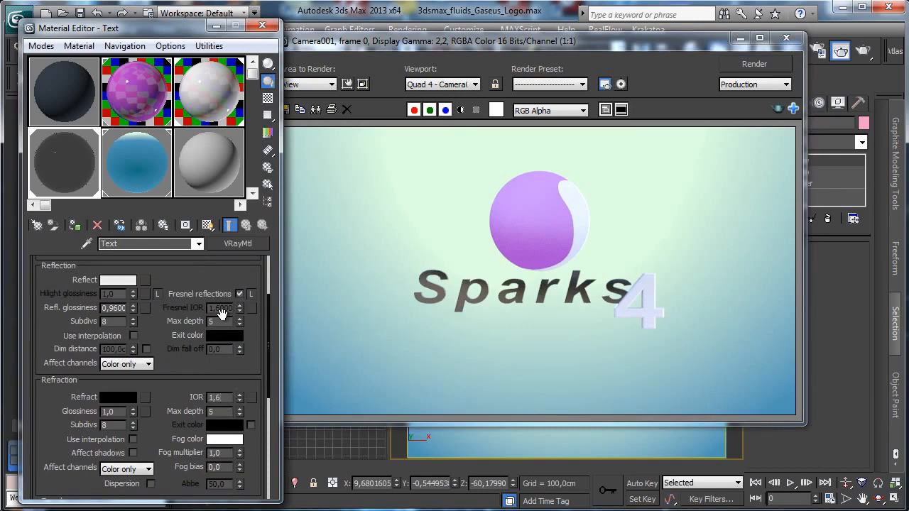
key(Return)
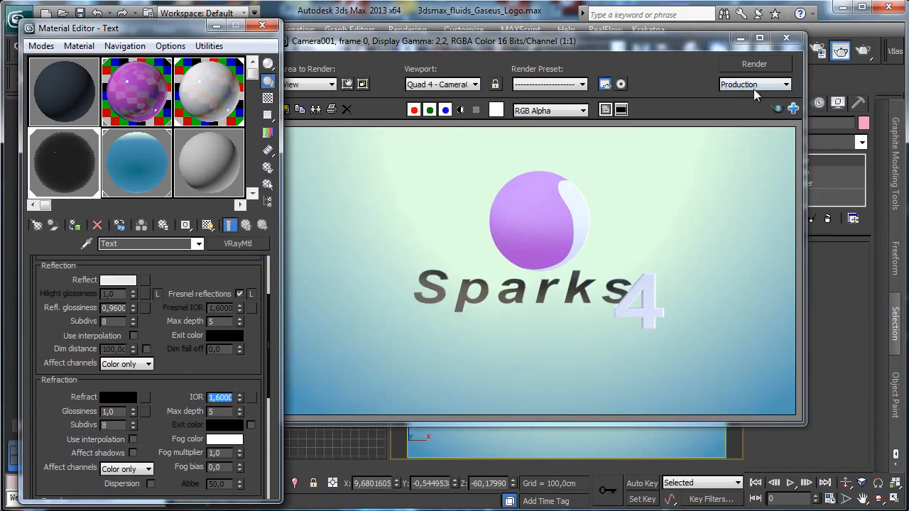
click(773, 79)
click(754, 64)
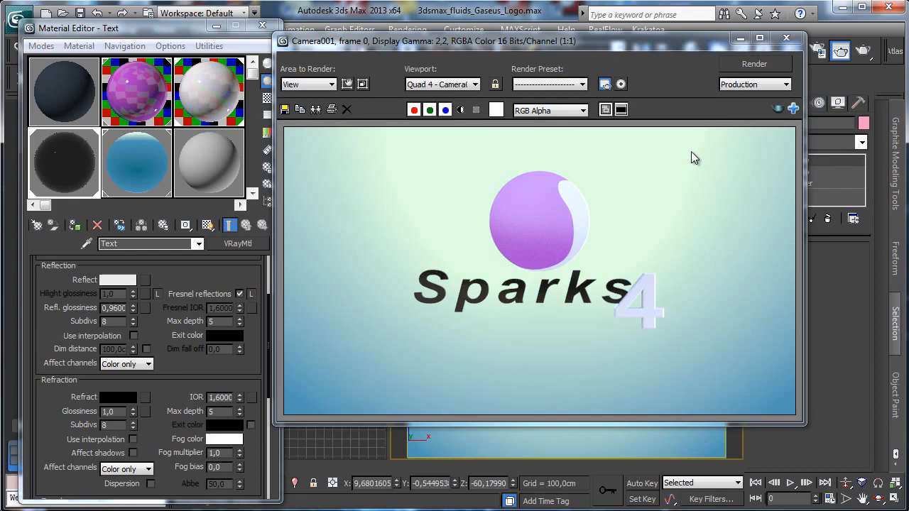
Close the Material Editor and the rendered frame window
click(245, 28)
click(260, 28)
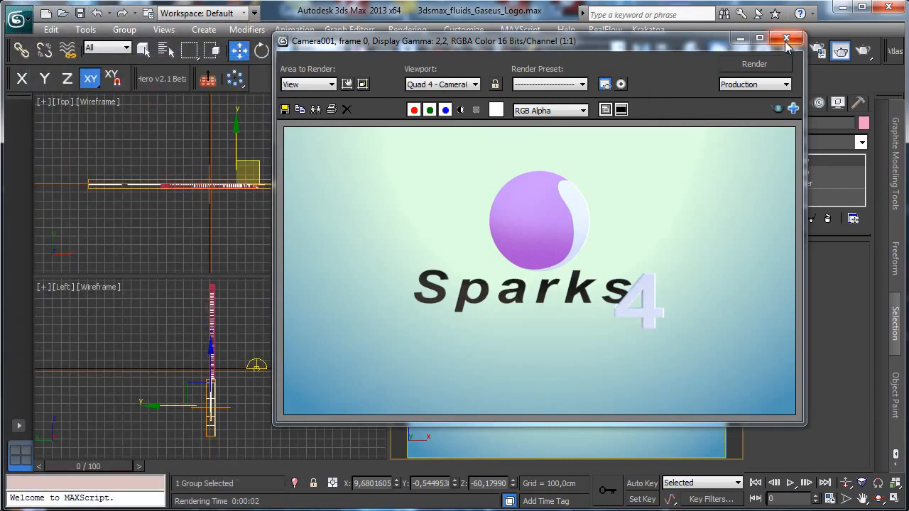
drag(688, 45, 457, 83)
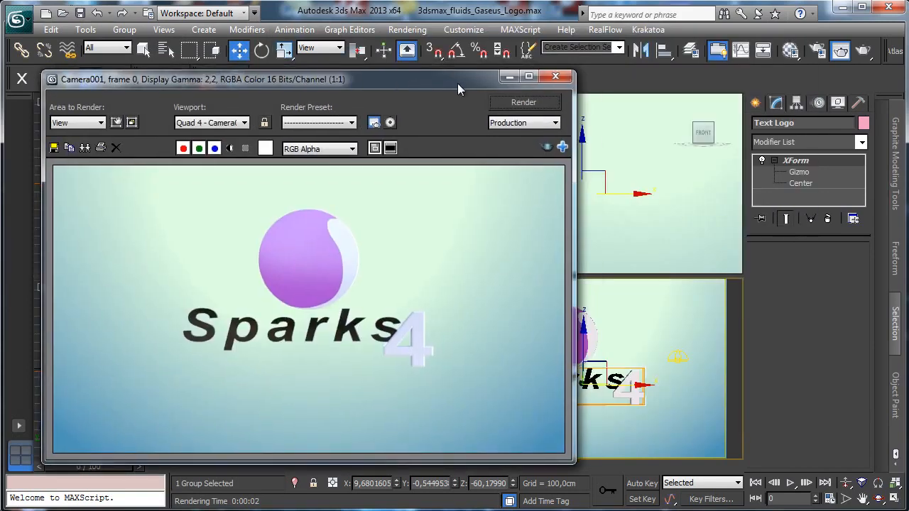
click(556, 77)
Set the render output size to 1280x720, start a render of the camera view and cancel it
click(817, 51)
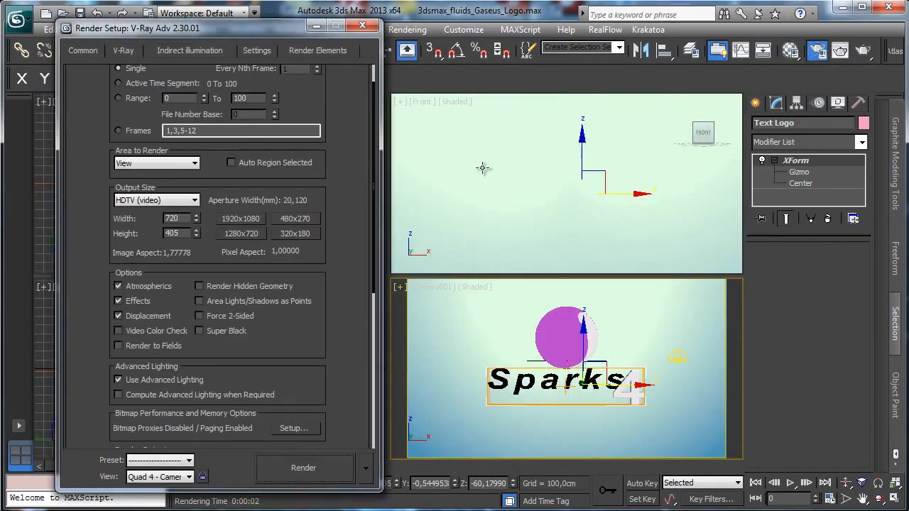
click(303, 468)
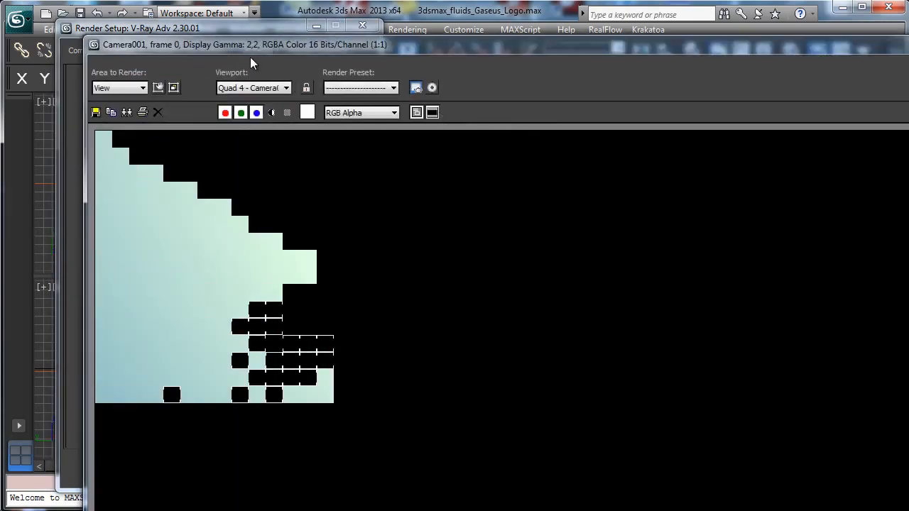
drag(272, 43, 423, 257)
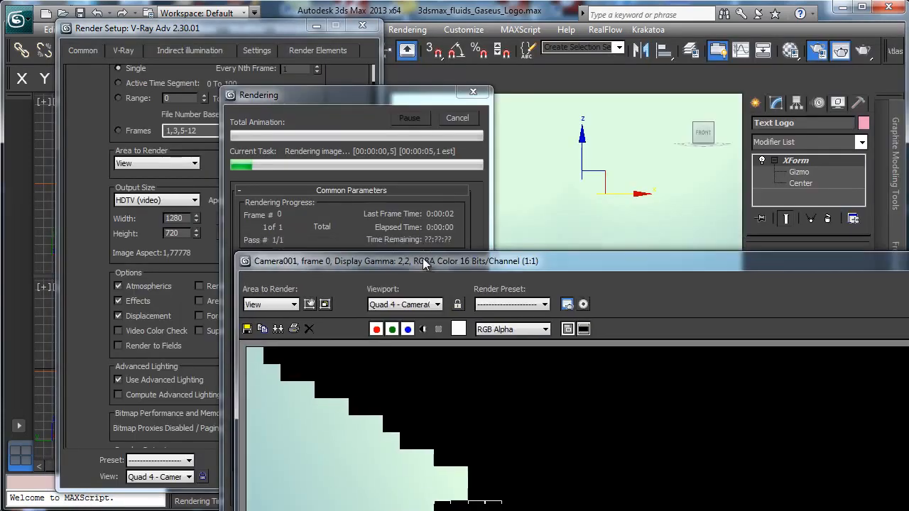
click(454, 119)
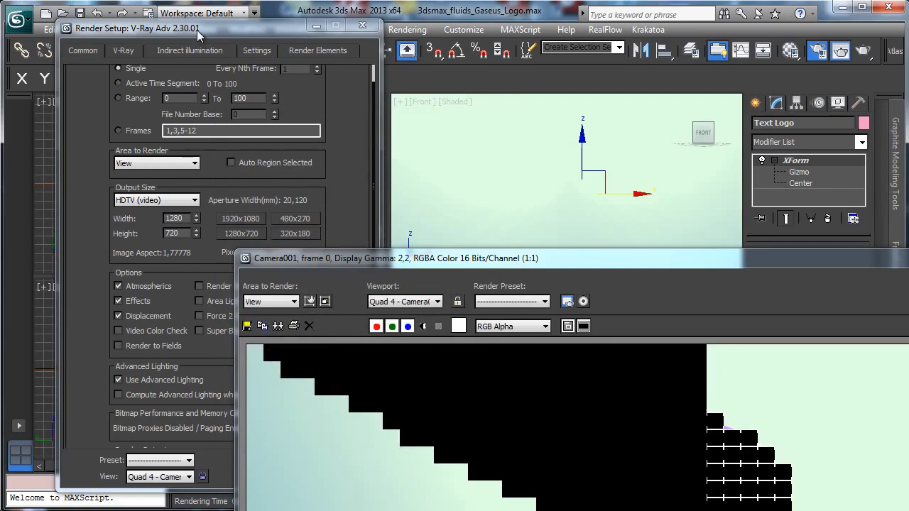
Set the V-Ray antialiasing filter to Mitchell-Netravali
click(198, 32)
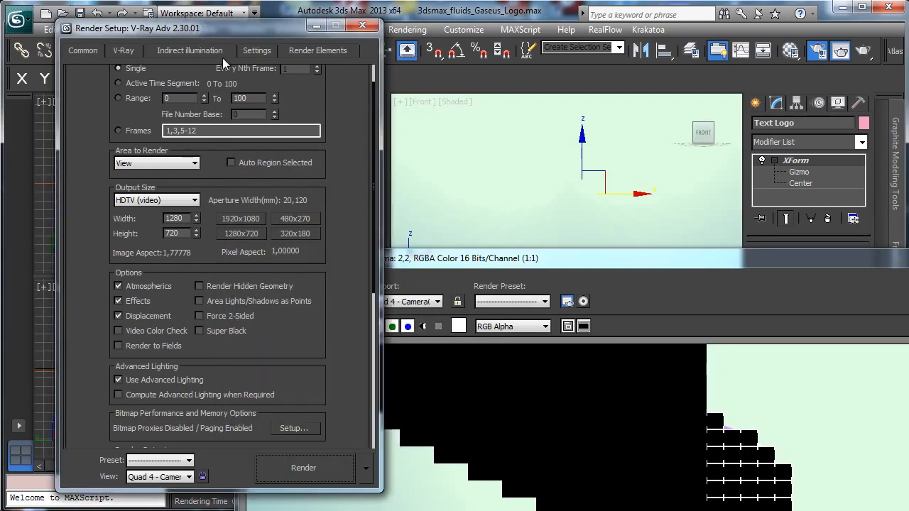
click(123, 50)
click(140, 190)
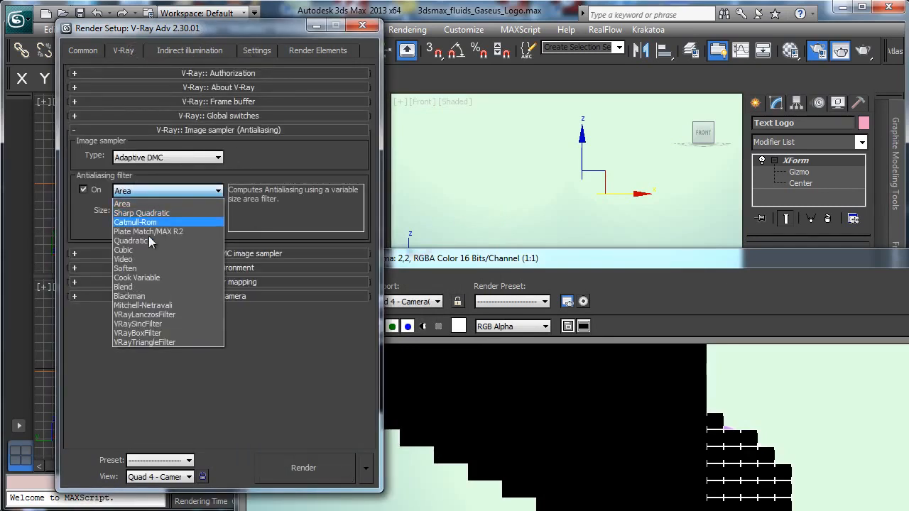
click(151, 305)
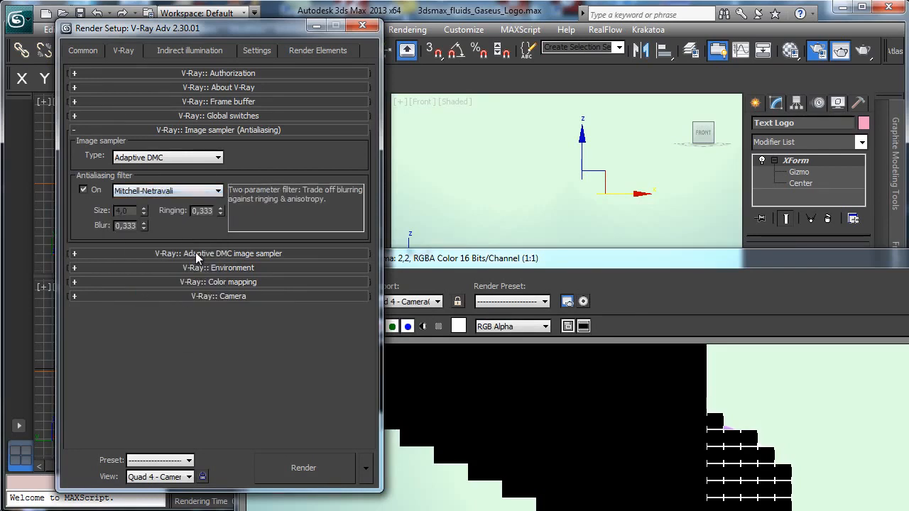
Raise the max subdivs of the Adaptive DMC image sampler
click(195, 254)
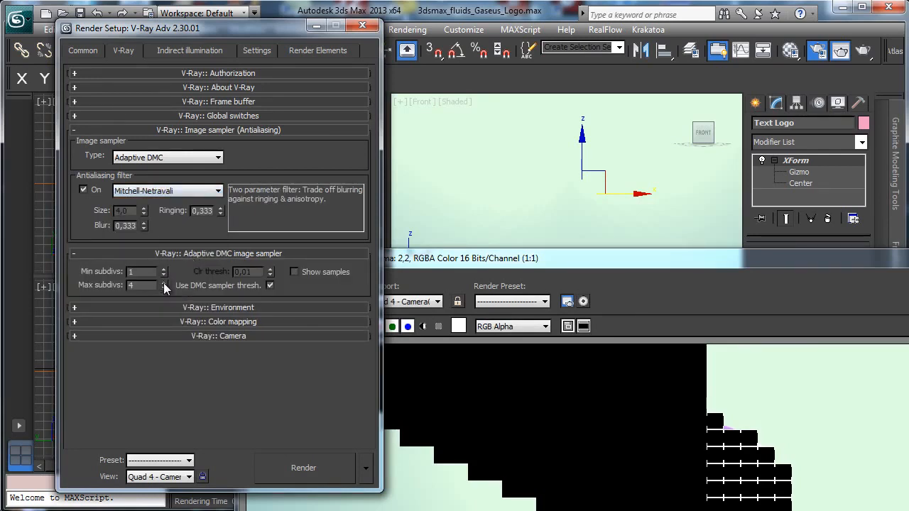
click(163, 283)
click(163, 282)
click(163, 283)
Adjust the DMC sampler's min samples and global subdivs multiplier of 2, and render the camera view, showing the whole frame at 1:2
click(177, 50)
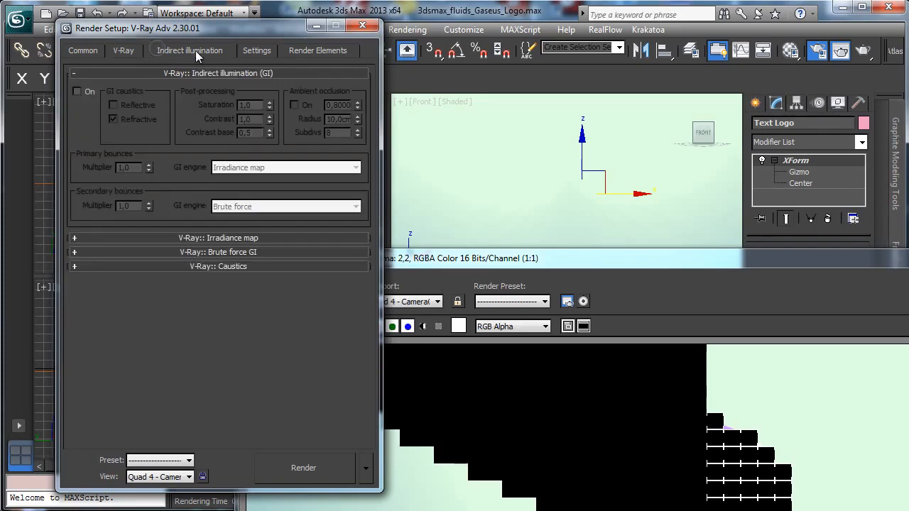
click(268, 52)
double_click(320, 103)
text(32000)
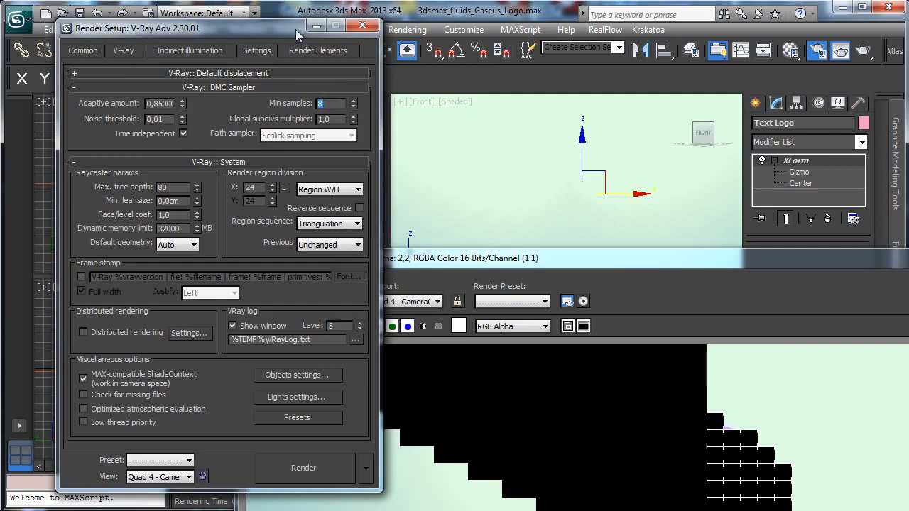
key(Tab)
text(2)
key(Return)
click(295, 468)
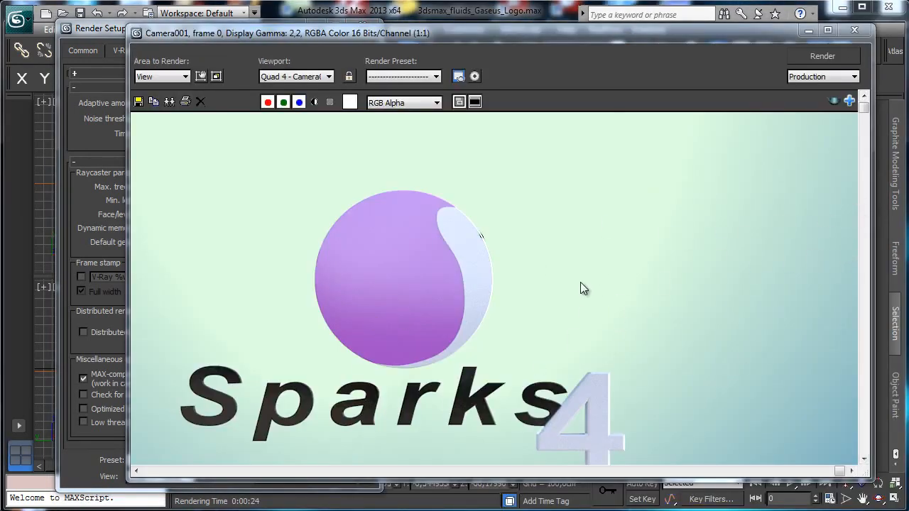
ctrl+right_click(539, 277)
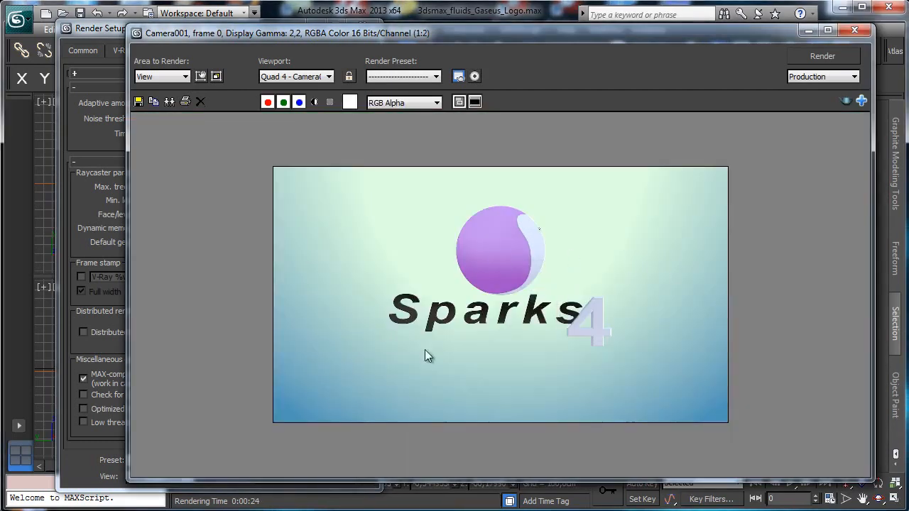